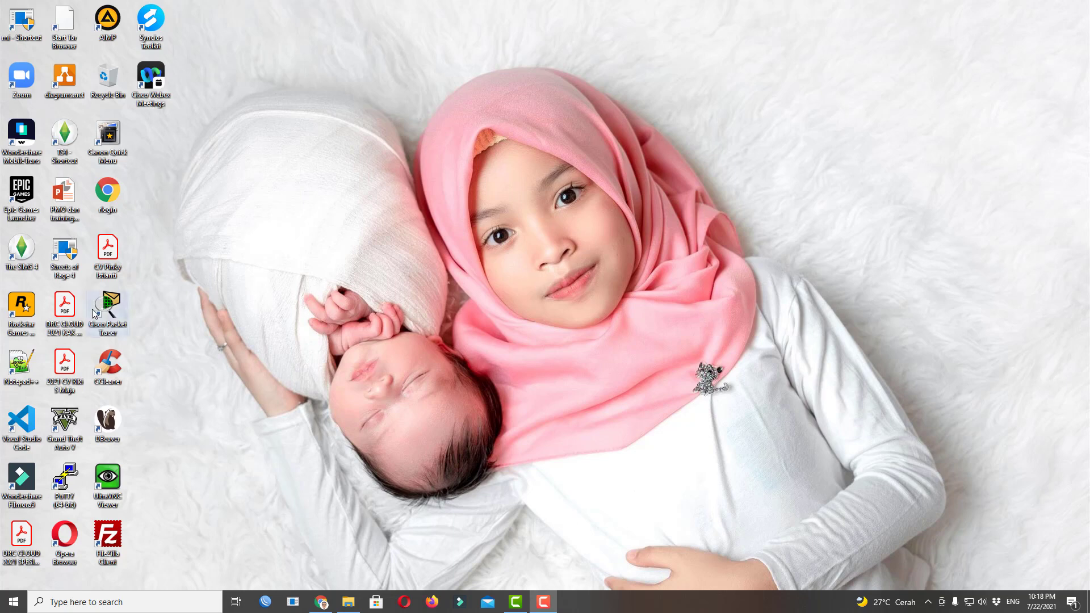
pyautogui.click(120, 325)
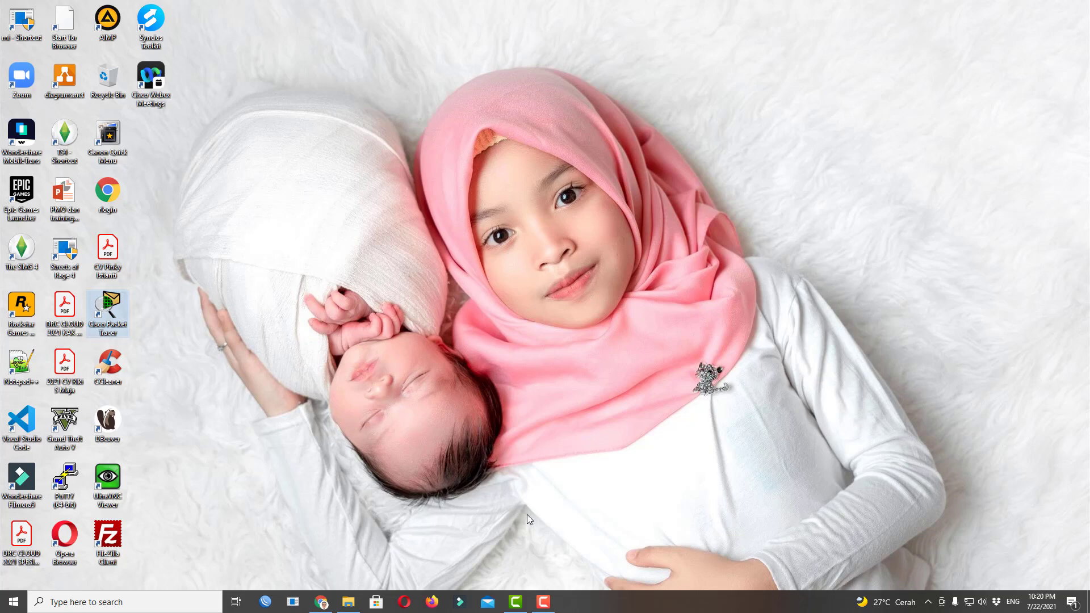
pyautogui.click(543, 601)
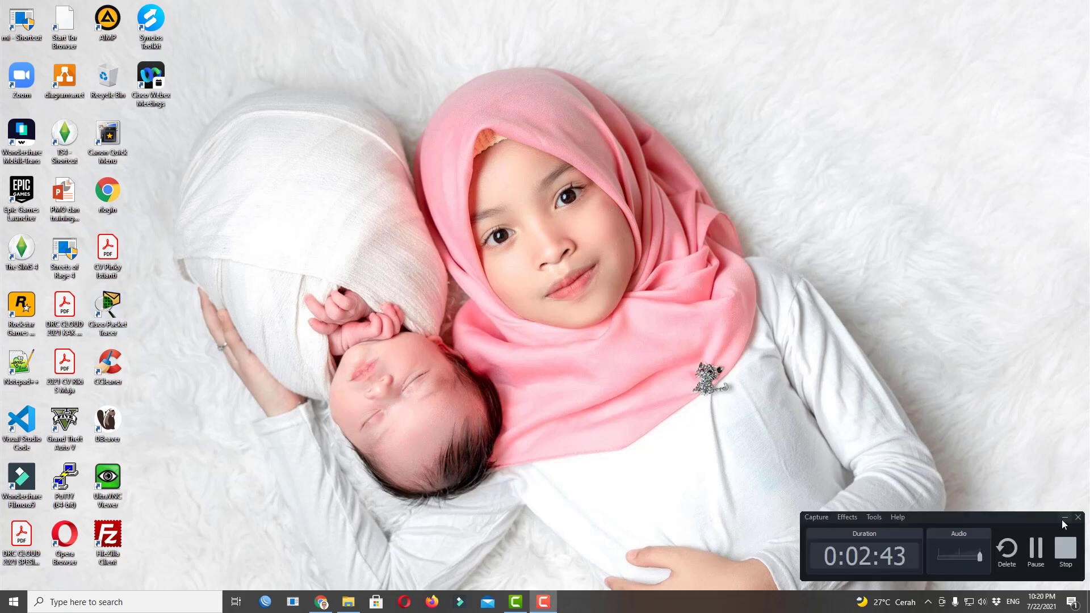
pyautogui.click(1036, 548)
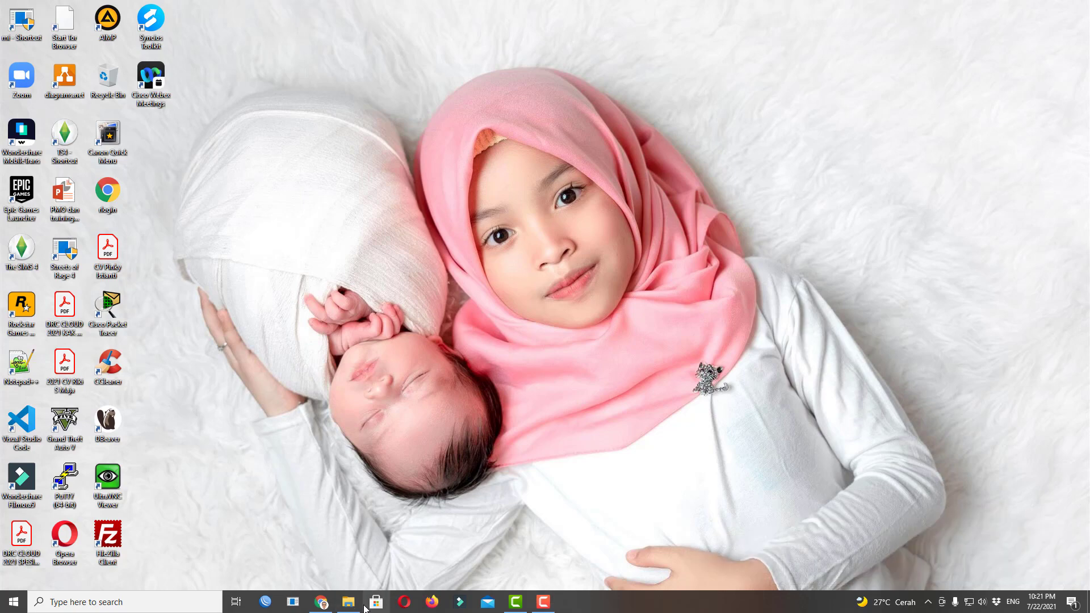
# Switch to Google Chrome, maximize its window and open the gns3.com website.
pyautogui.click(321, 602)
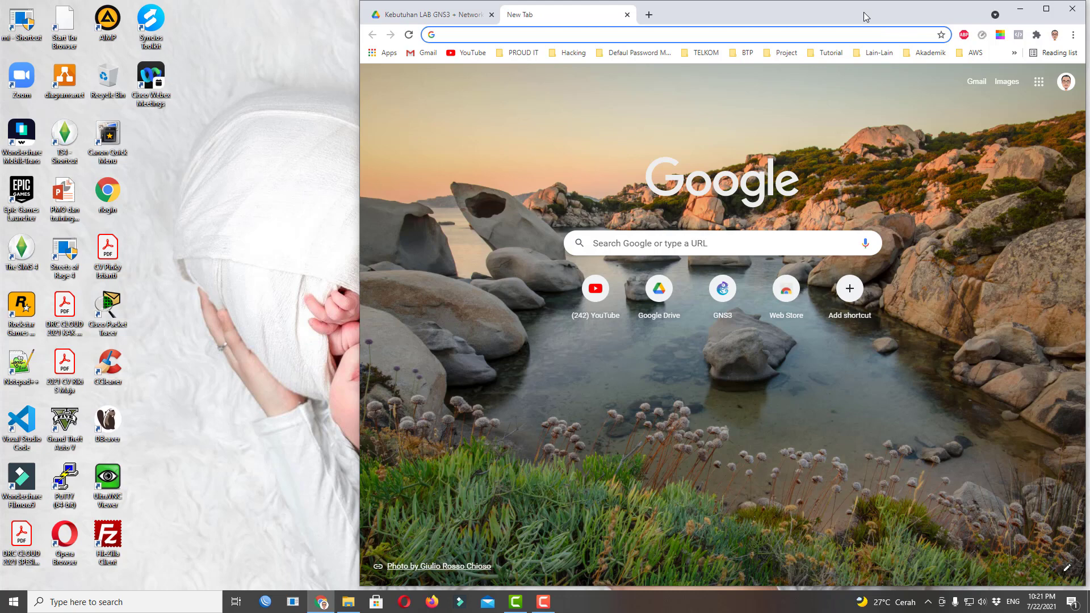
pyautogui.click(1046, 8)
pyautogui.click(444, 30)
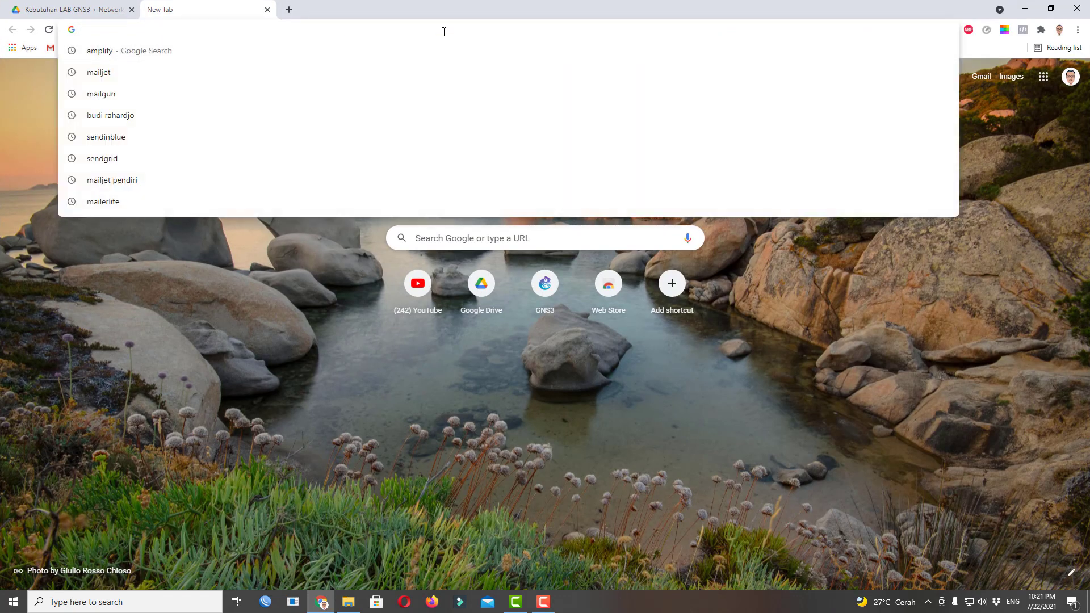
pyautogui.write('gn')
pyautogui.press('Return')
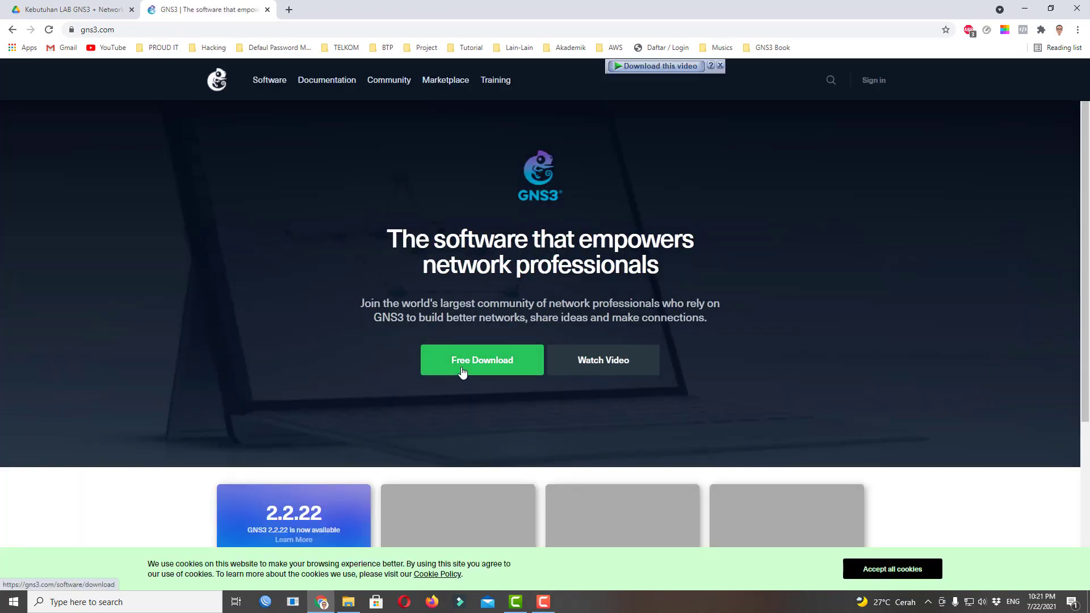
# Open the GNS3 free download page, accept all cookies and go to the GNS3 VM download page.
pyautogui.click(504, 372)
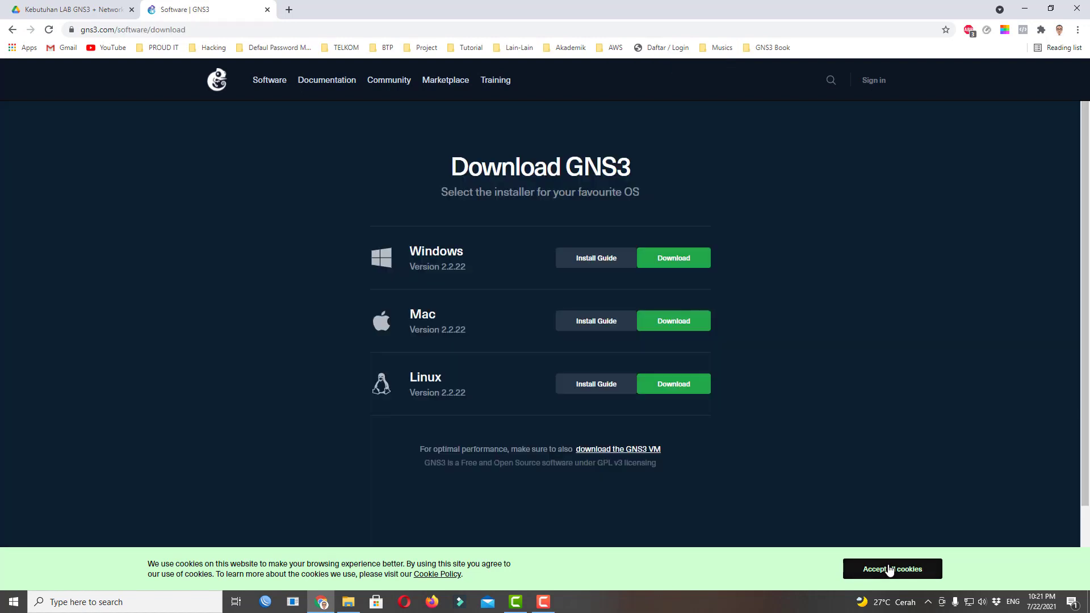
pyautogui.click(879, 565)
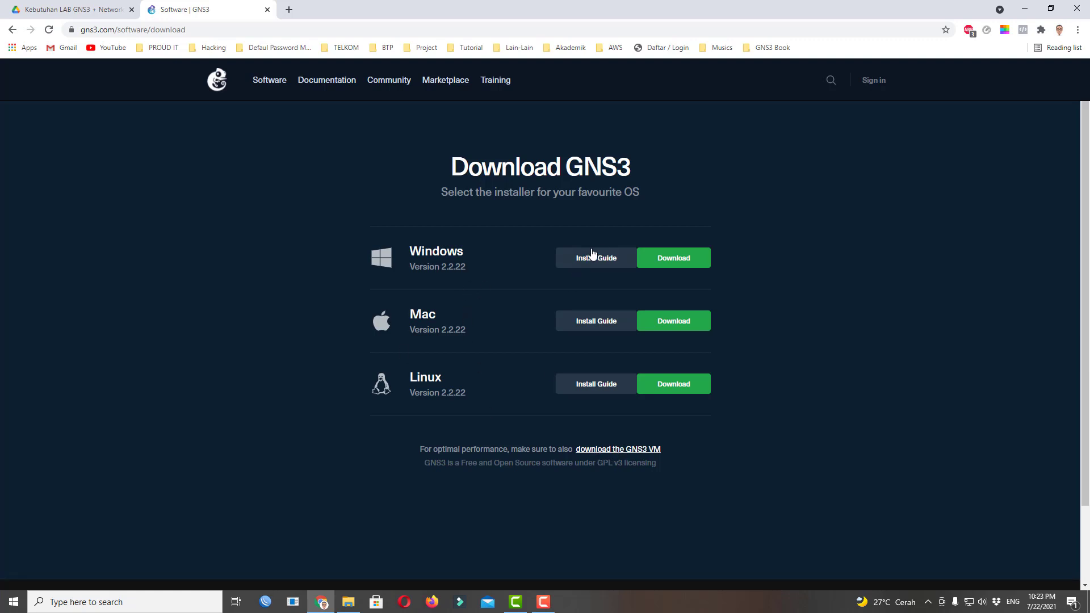
pyautogui.click(634, 448)
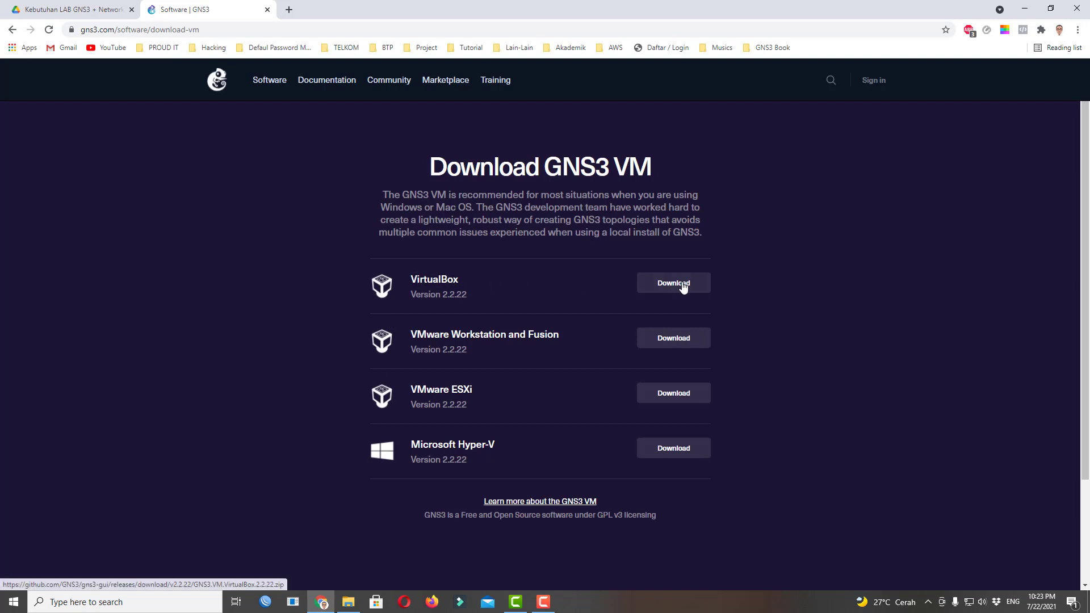
pyautogui.click(543, 602)
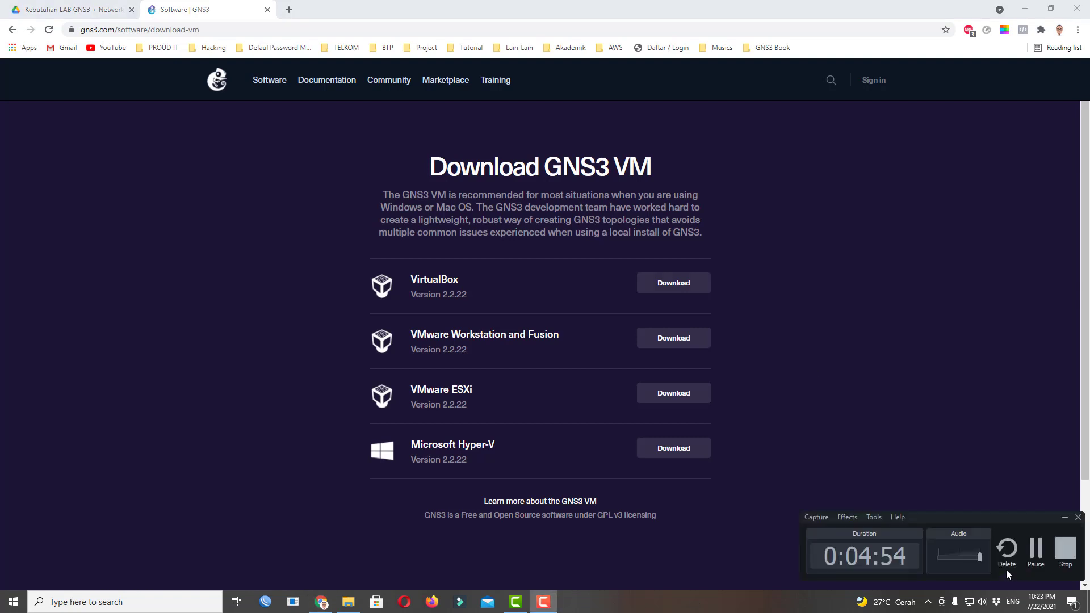
pyautogui.click(1034, 554)
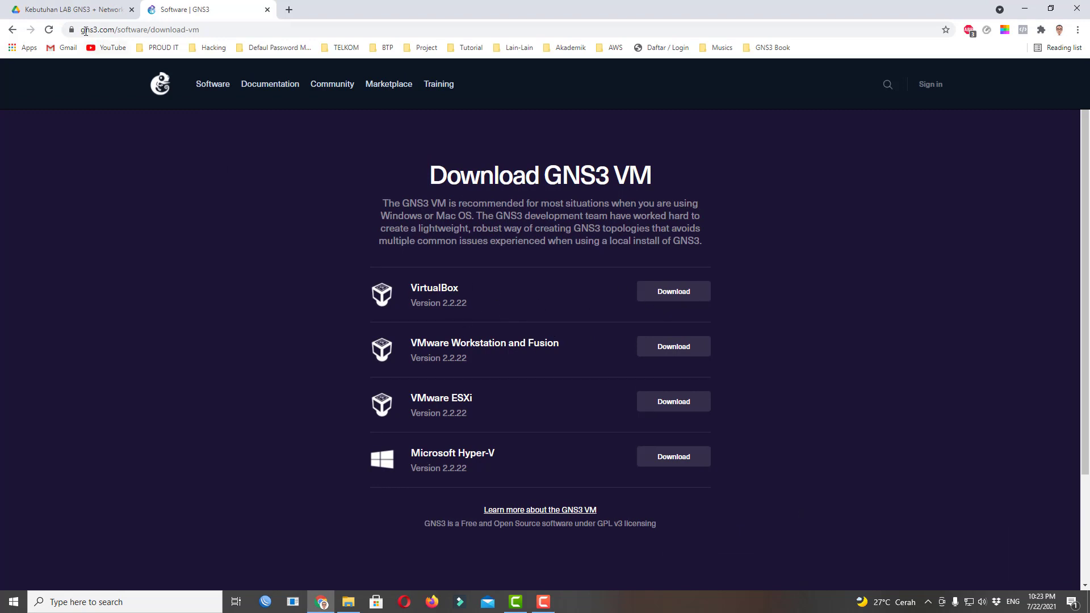
# Review the files in the Google Drive folder "Kebutuhan LAB GNS3 + Network" and minimize the browser.
pyautogui.click(85, 10)
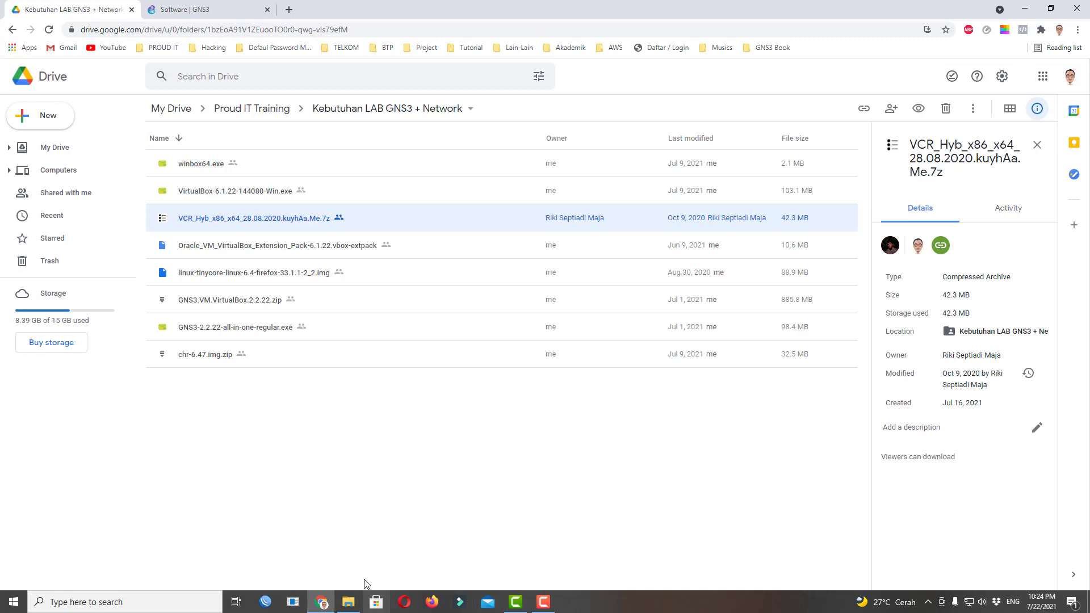
pyautogui.click(1024, 8)
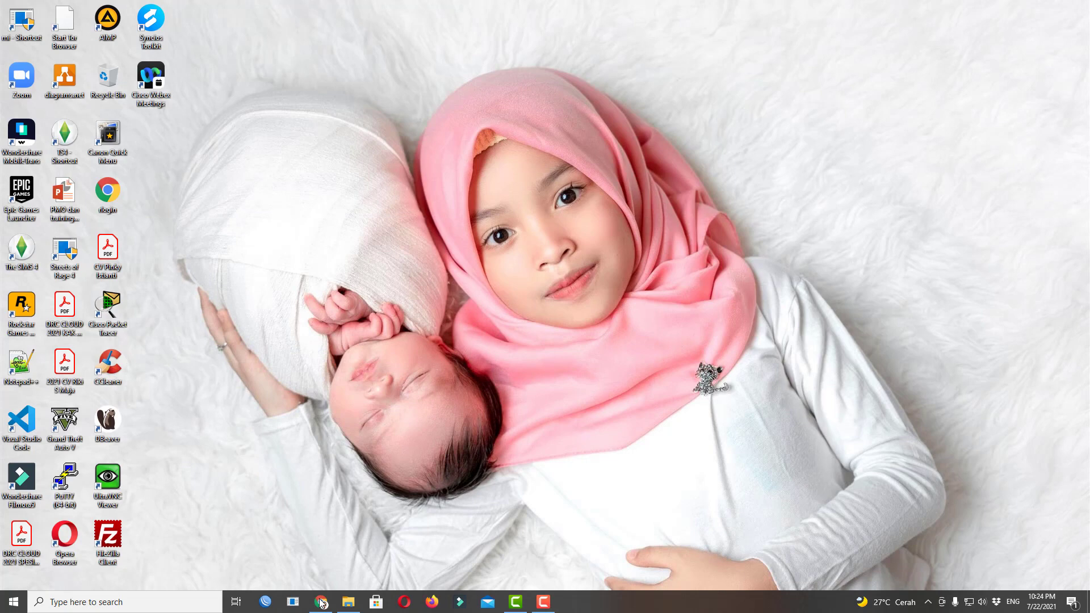
# In File Explorer, view the contents of D:\My Lab\GNS3\LAB Minimun GNS3 and return to the GNS3 folder.
pyautogui.click(348, 602)
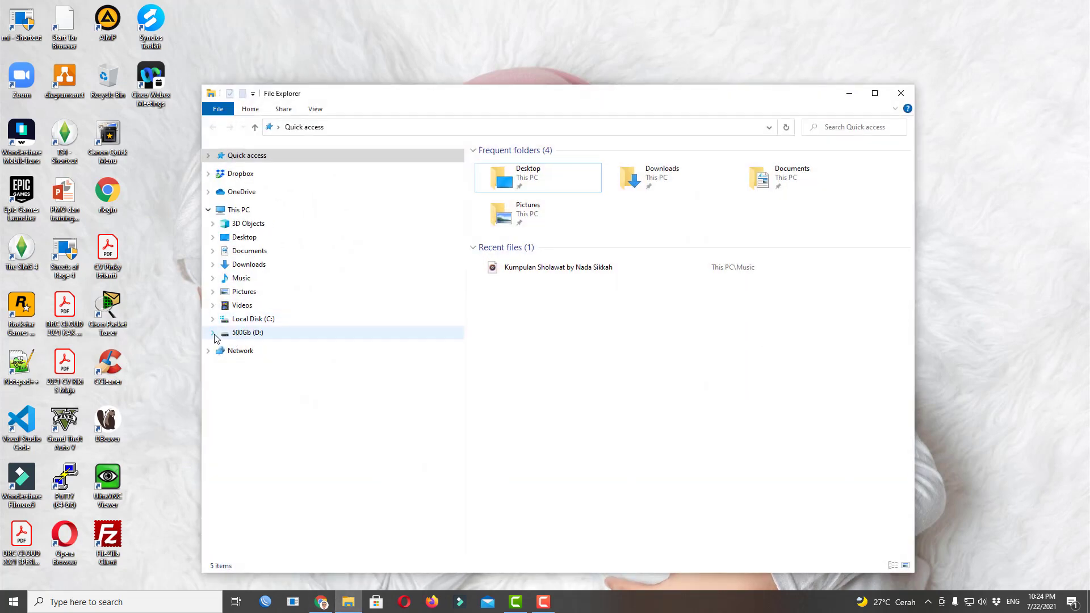
pyautogui.click(212, 332)
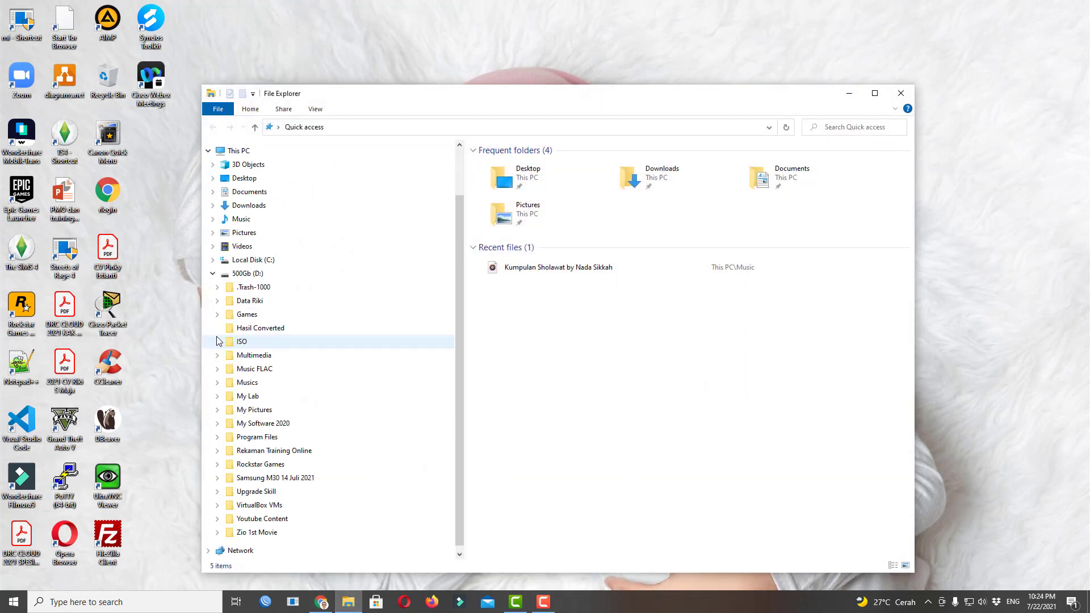
pyautogui.click(264, 397)
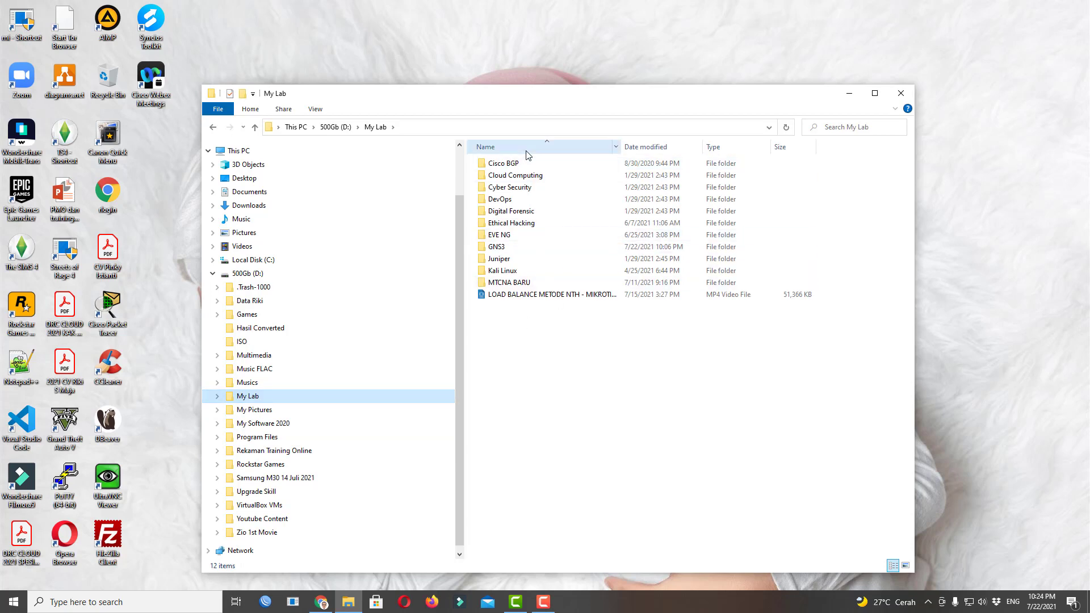
pyautogui.doubleClick(500, 247)
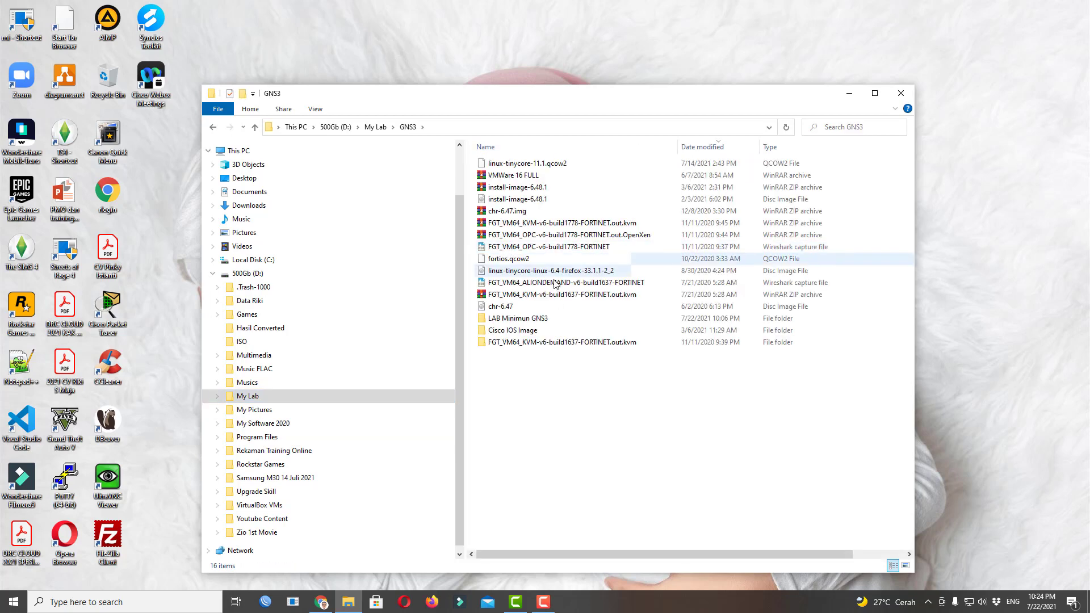
pyautogui.doubleClick(516, 319)
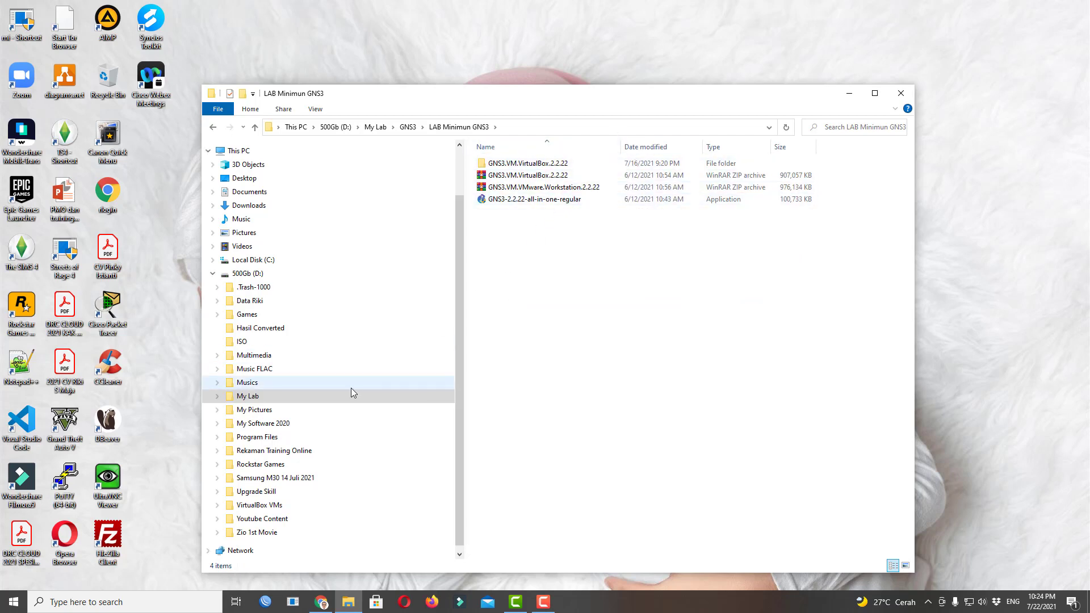
pyautogui.click(213, 127)
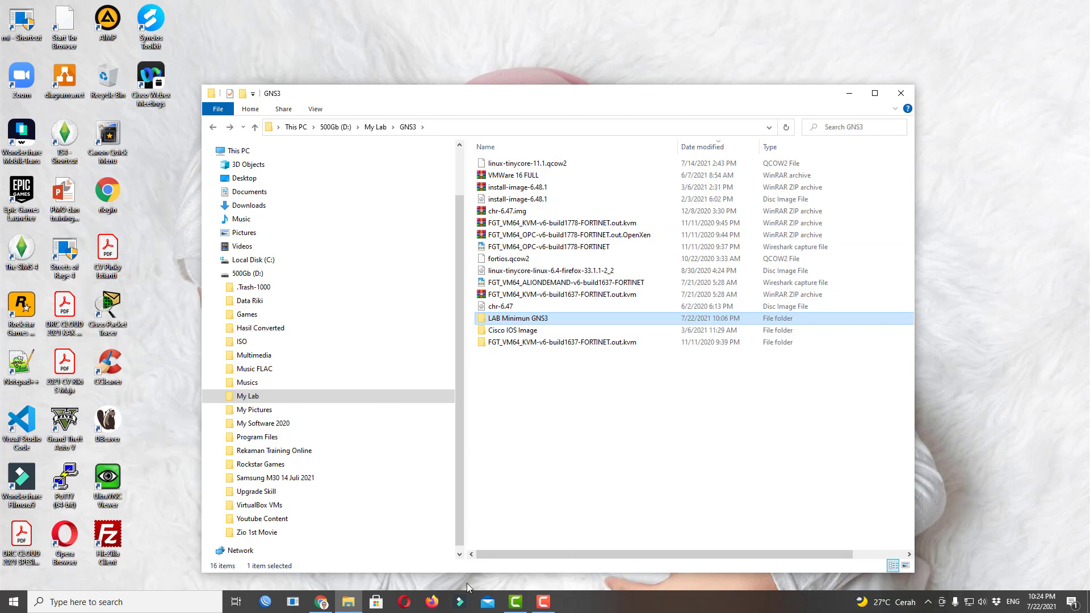
pyautogui.click(953, 603)
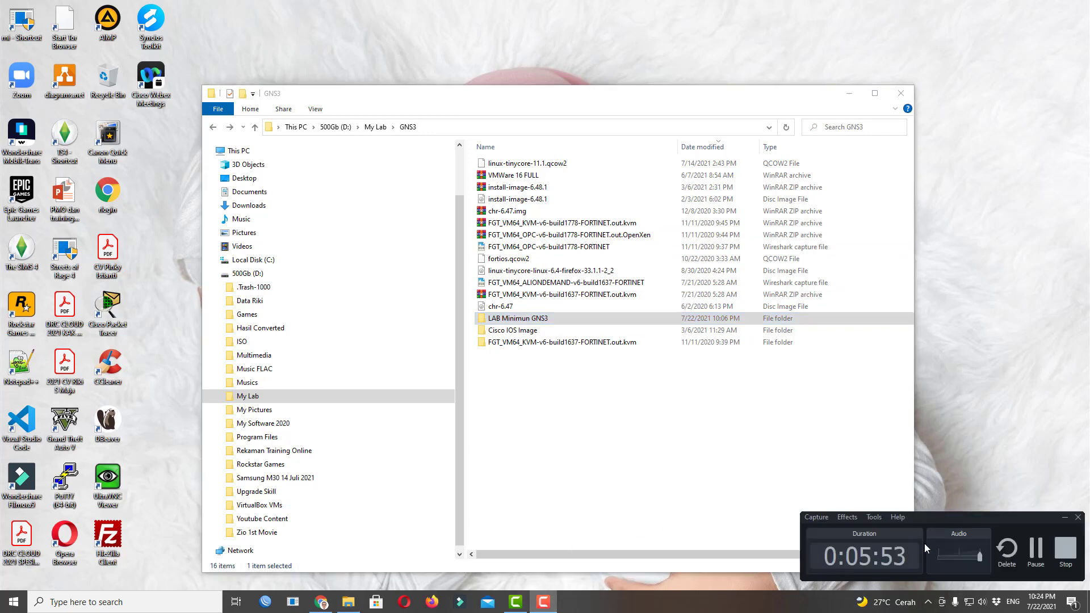
pyautogui.click(1029, 547)
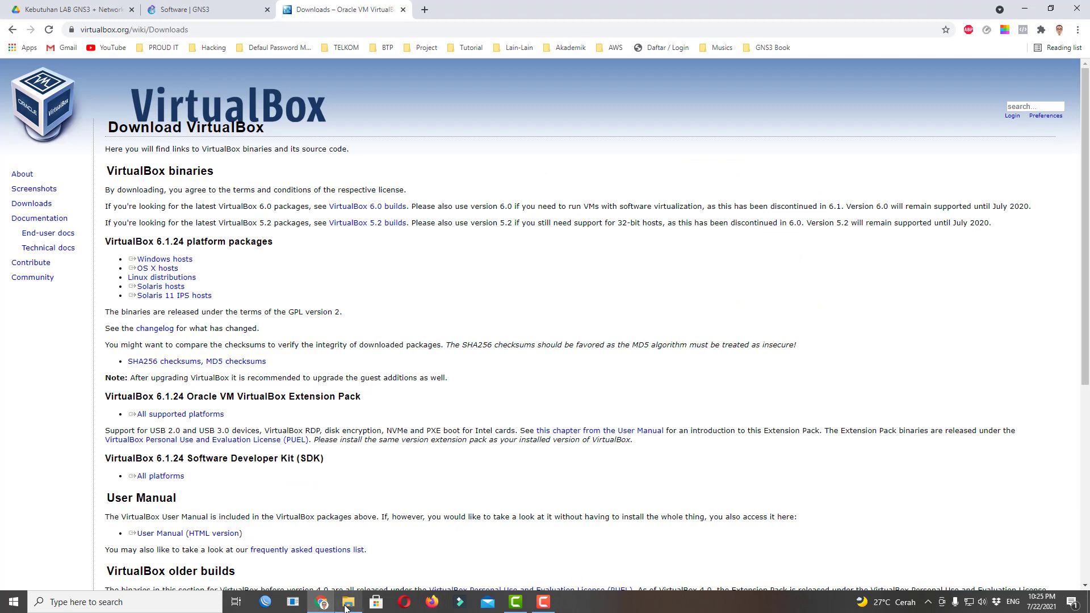
# Download the VirtualBox 6.1.24 installer for Windows hosts into the folder D:\My Lab\GNS3\LAB Minimun GNS3.
pyautogui.moveTo(347, 607)
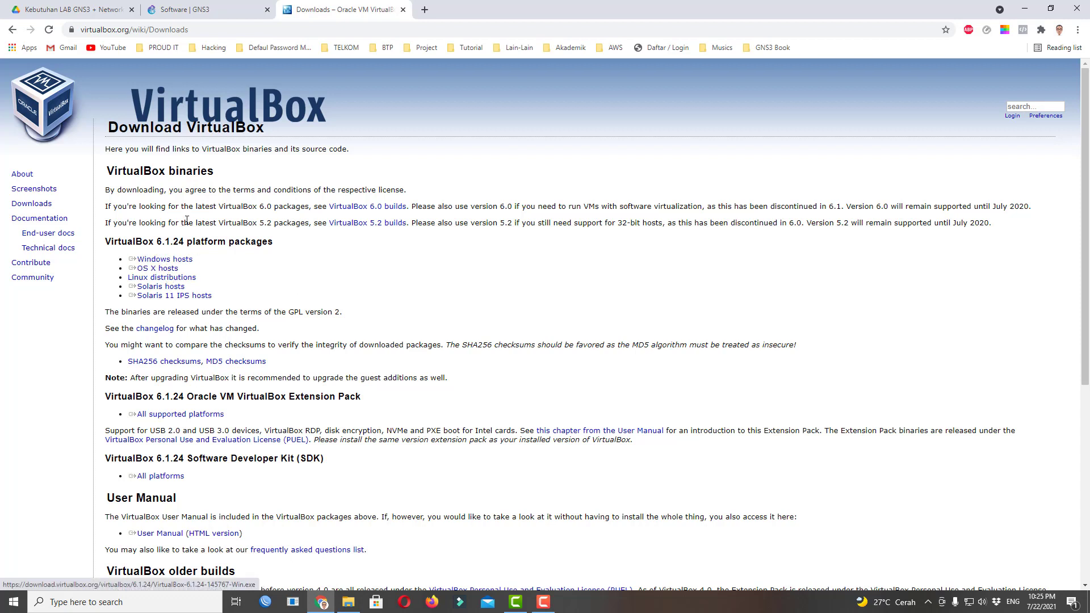
pyautogui.click(170, 260)
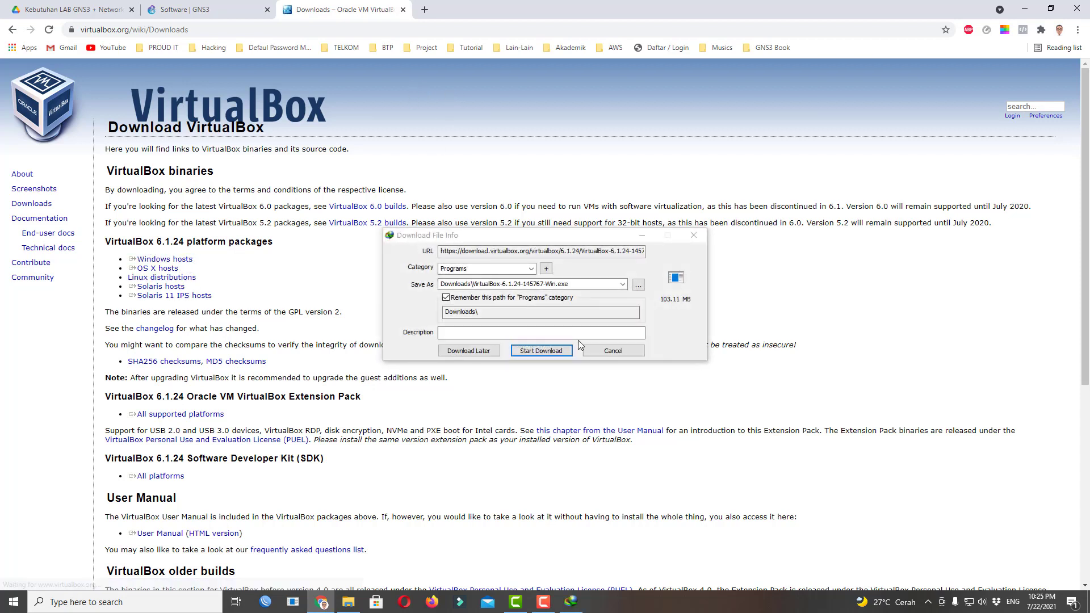
pyautogui.click(637, 285)
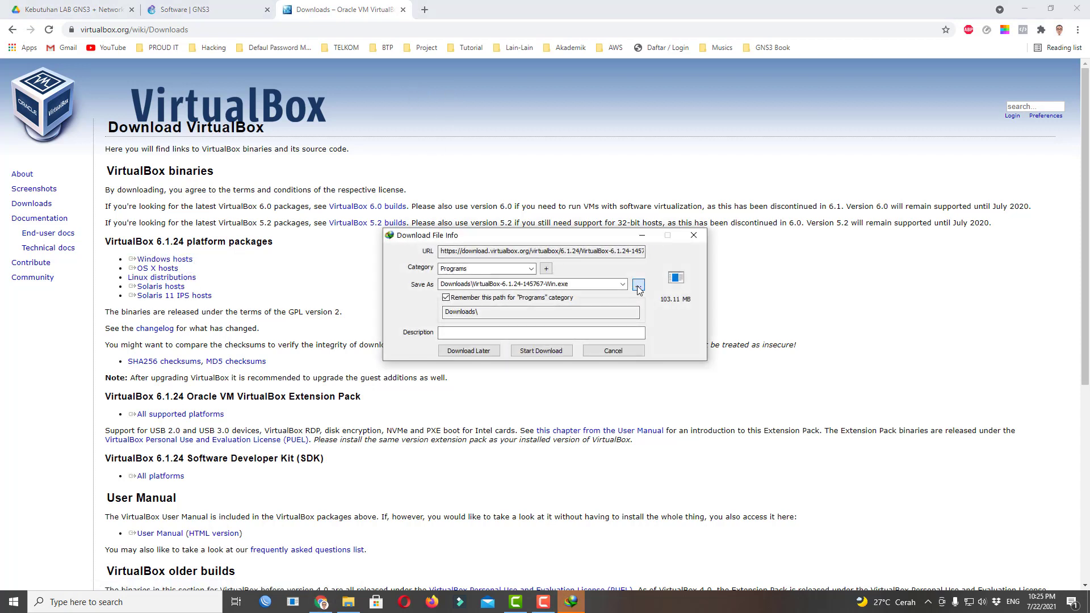
pyautogui.click(427, 399)
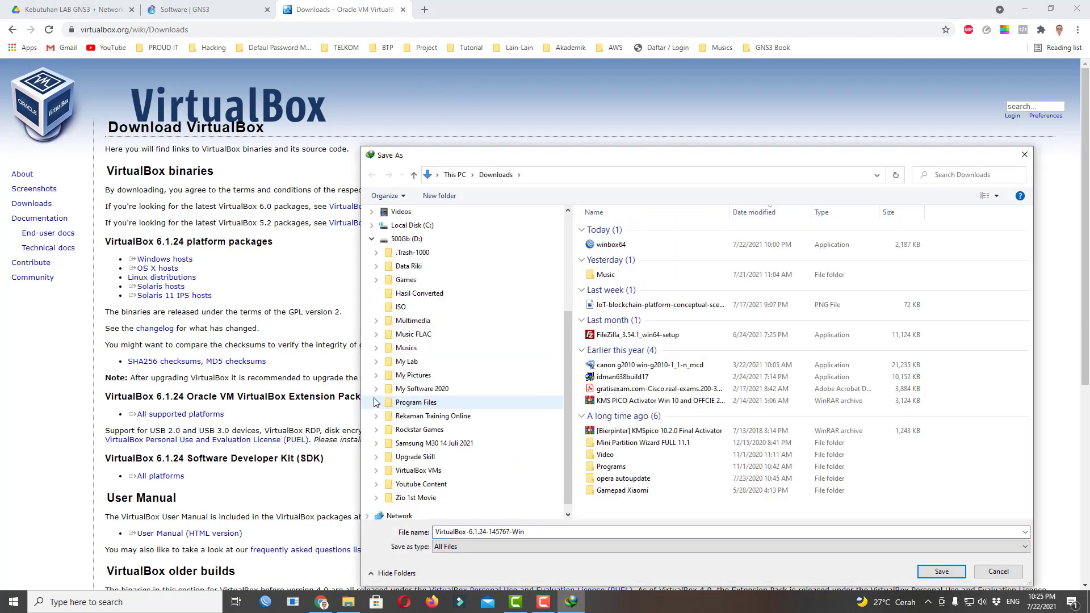
pyautogui.click(425, 362)
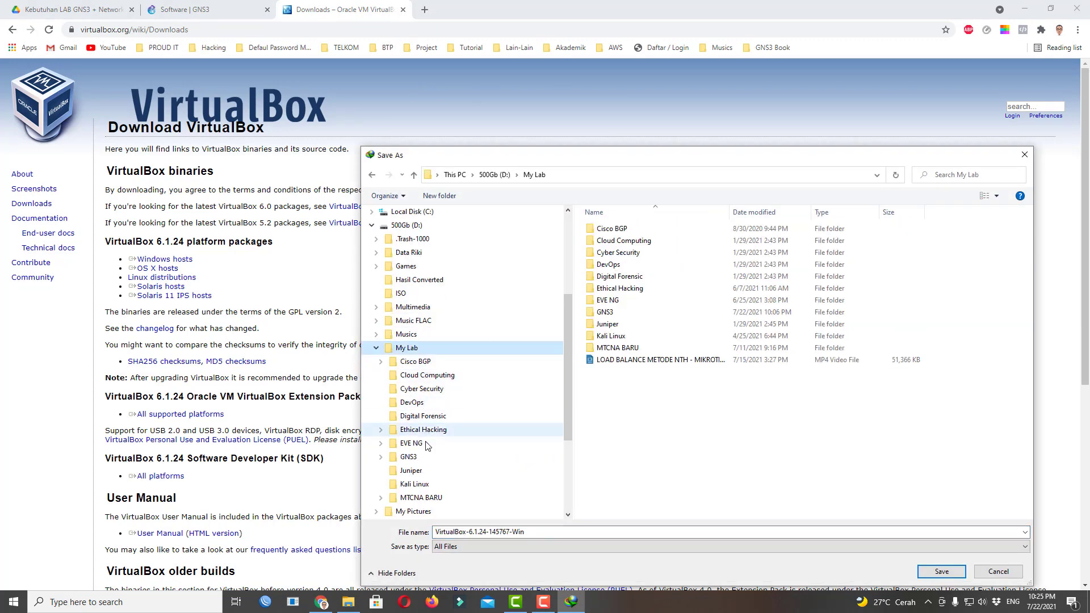
pyautogui.click(427, 456)
pyautogui.click(443, 430)
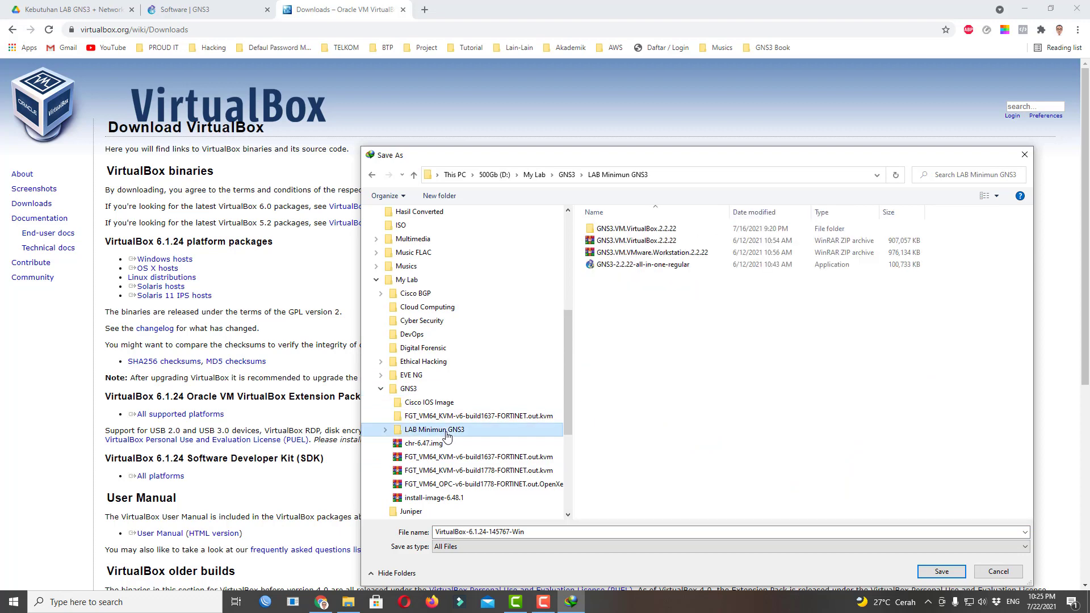
pyautogui.click(940, 571)
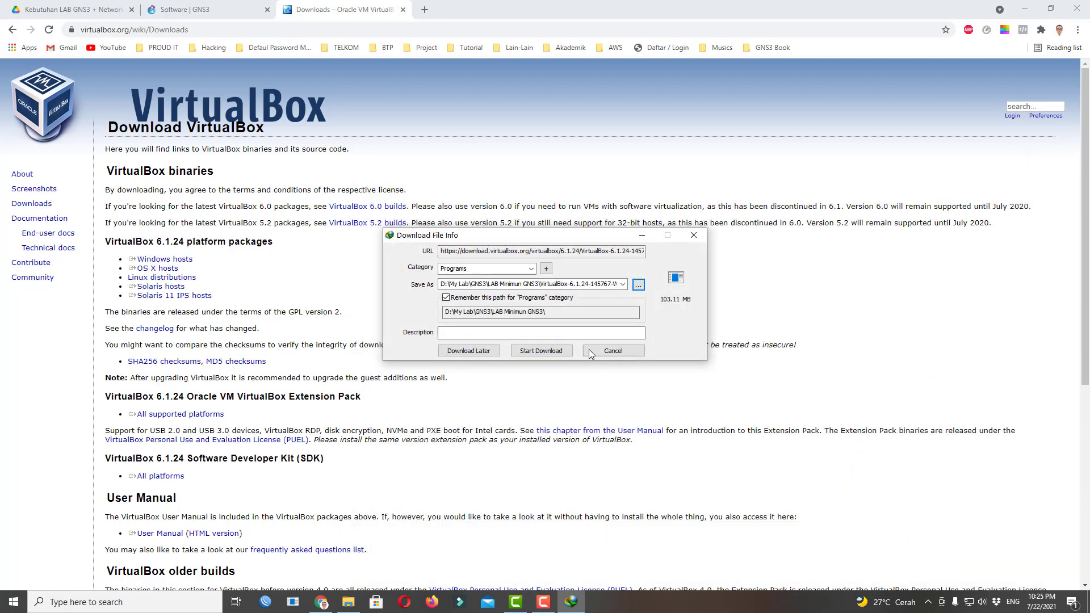
pyautogui.click(617, 350)
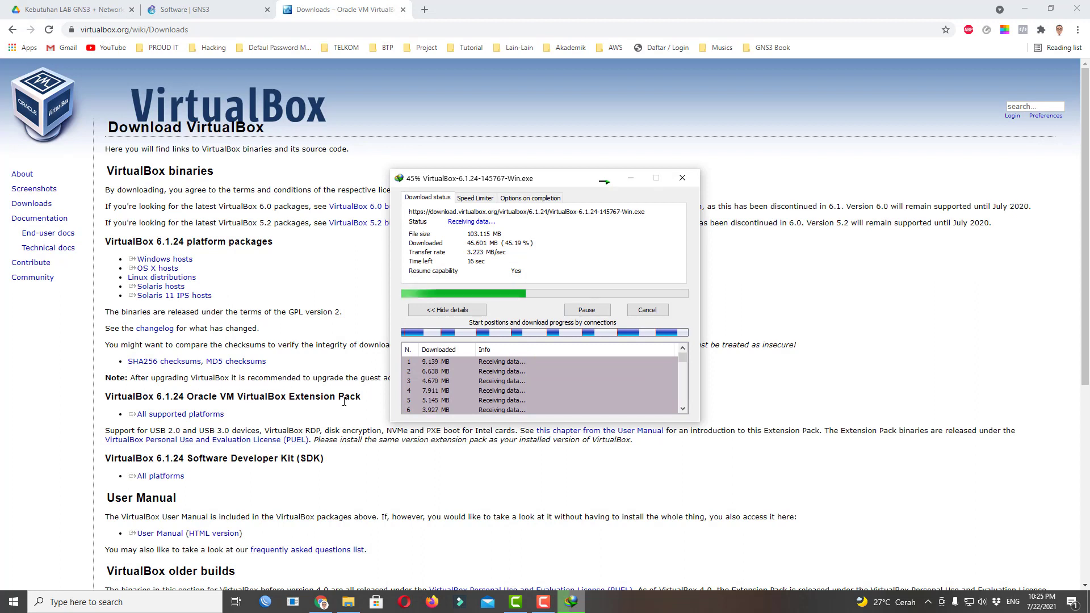
# Examine the Oracle VM VirtualBox Extension Pack section, including its platform link and the license and version notes.
pyautogui.tripleClick(233, 415)
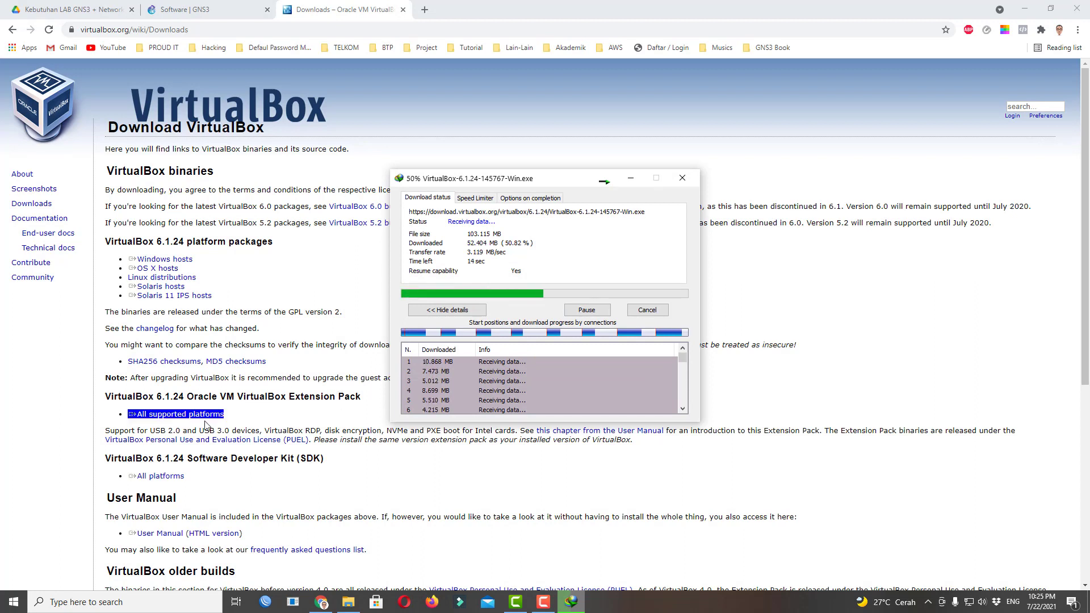
pyautogui.tripleClick(180, 441)
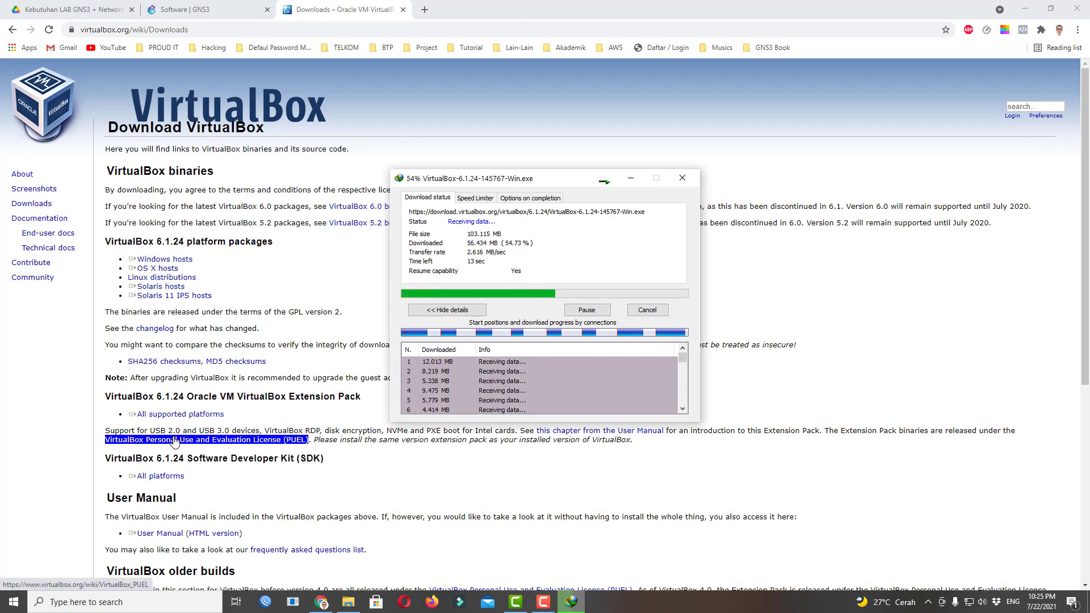
pyautogui.tripleClick(180, 441)
pyautogui.tripleClick(223, 441)
pyautogui.click(223, 441)
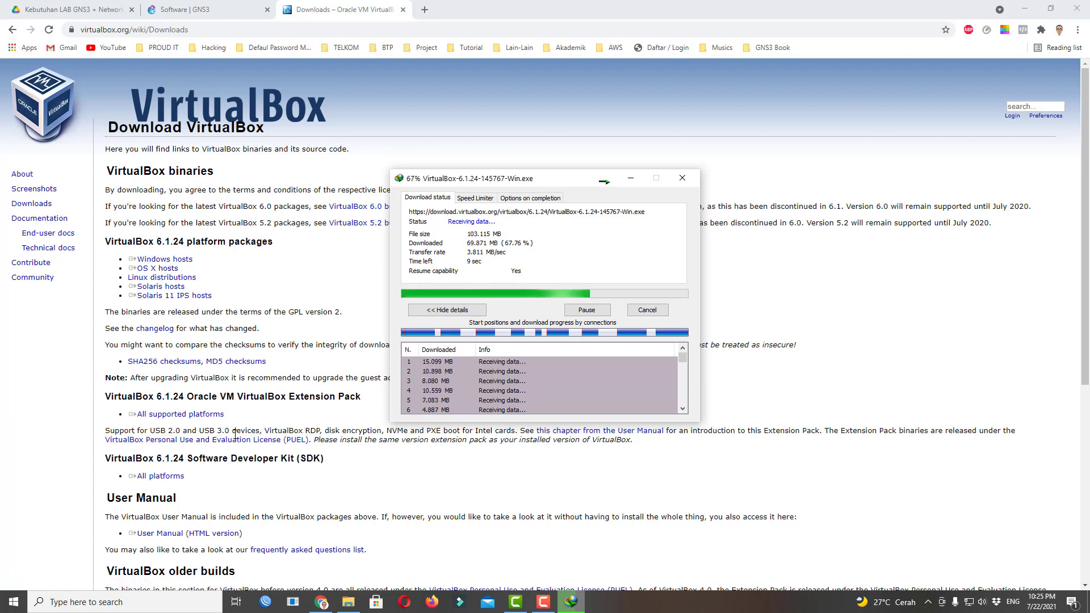
pyautogui.tripleClick(600, 431)
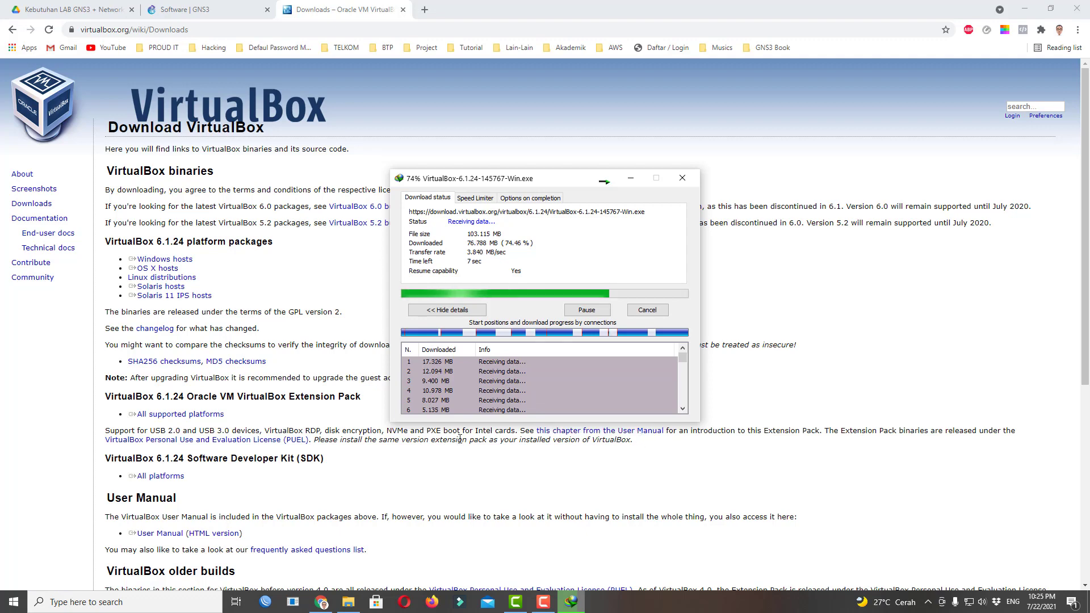
# Download the VirtualBox 6.1.24 Extension Pack for all supported platforms into the folder D:\My Lab\GNS3\LAB Minimun GNS3.
pyautogui.tripleClick(198, 415)
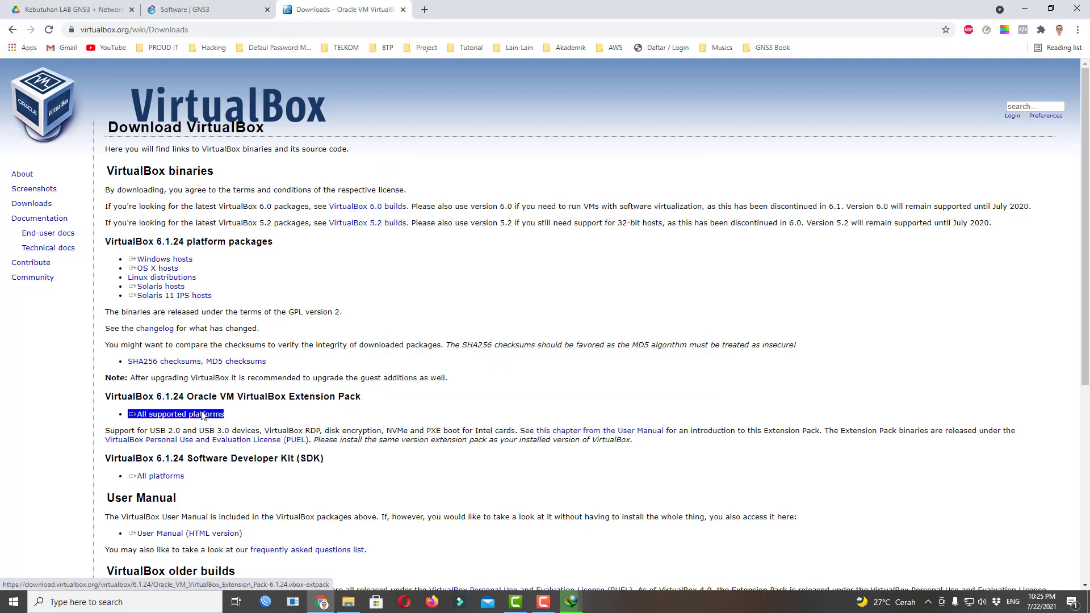
pyautogui.click(15, 252)
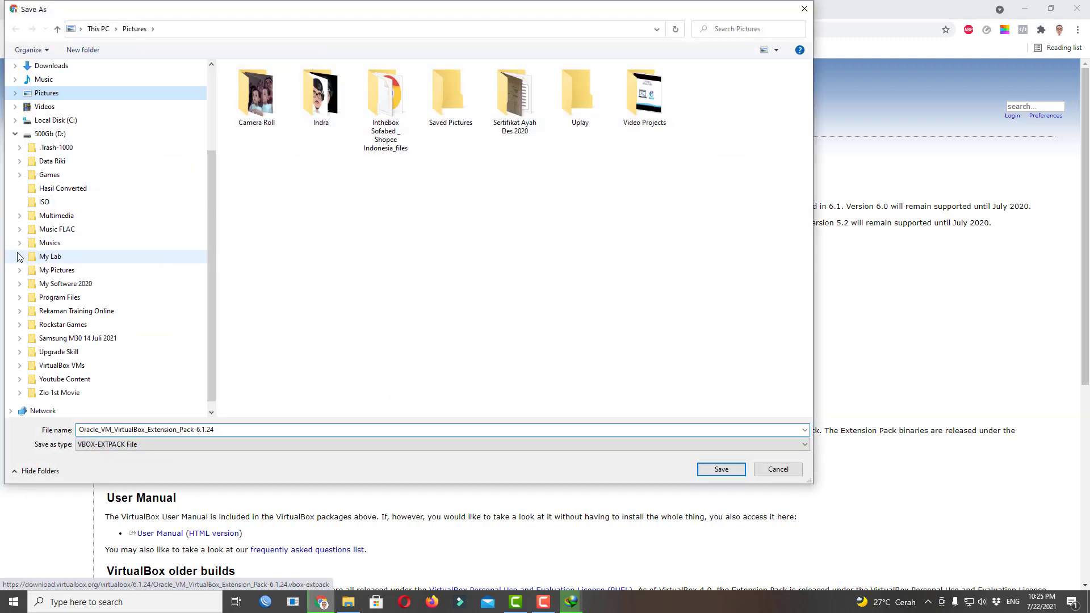
pyautogui.click(51, 256)
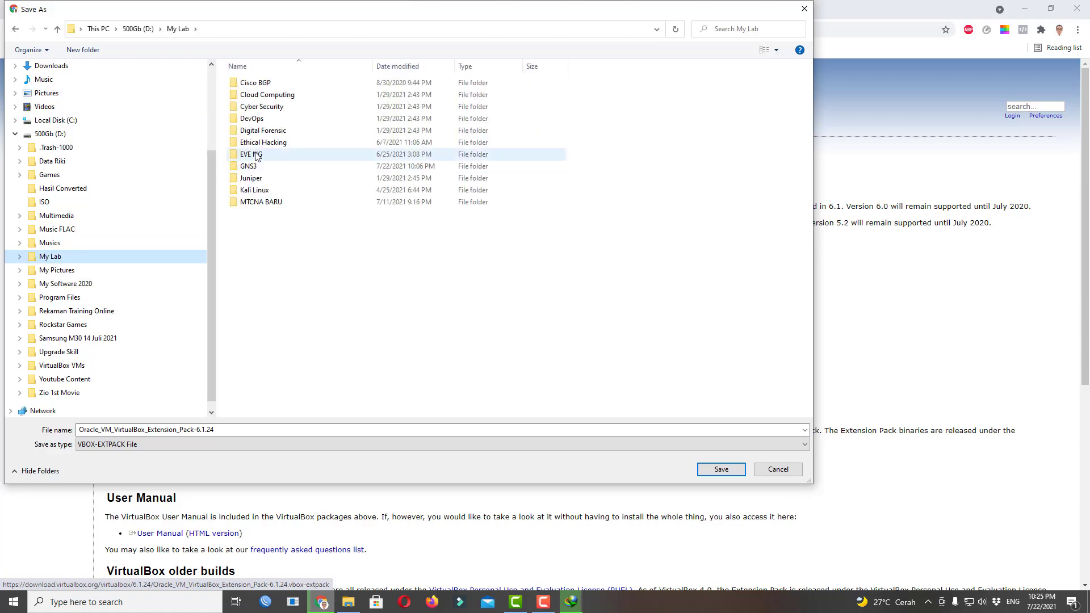
pyautogui.doubleClick(258, 167)
pyautogui.doubleClick(267, 109)
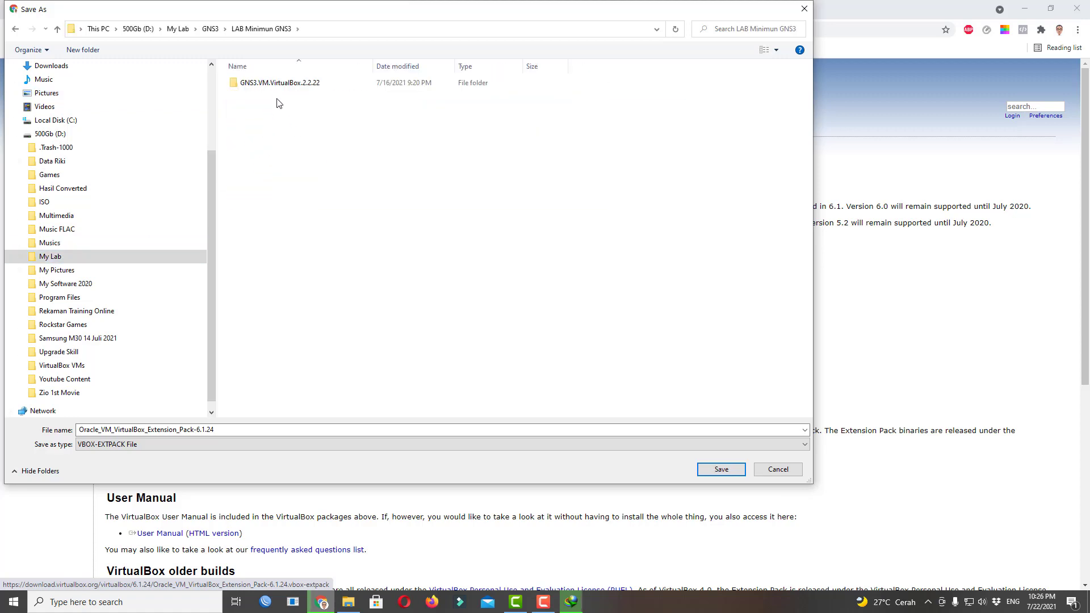
pyautogui.click(720, 470)
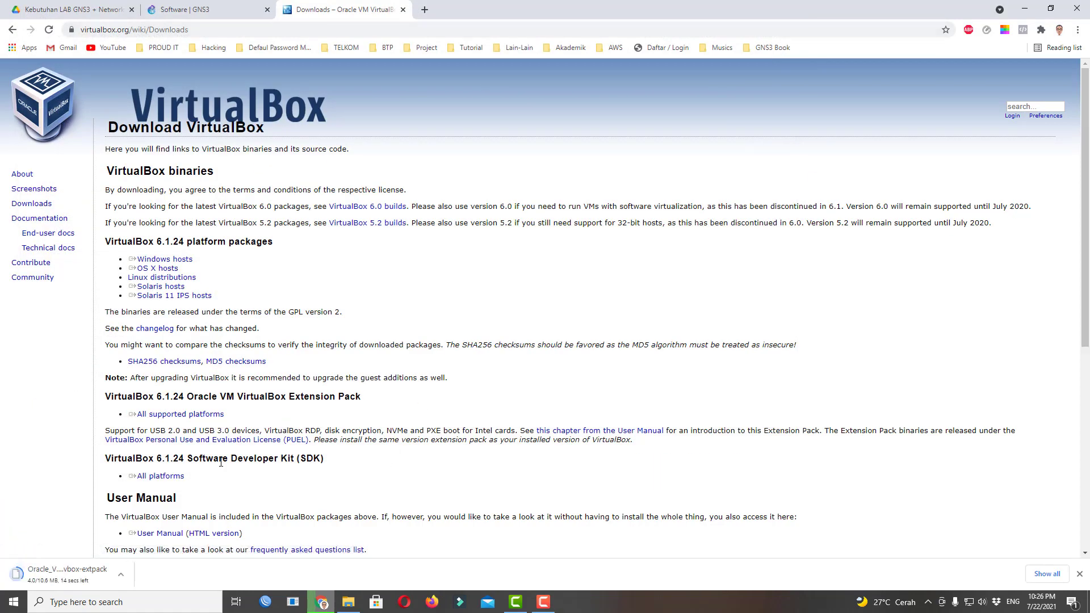
# Run VirtualBox-6.1.24-145767-Win from the LAB Minimun GNS3 folder and install it with default features and location, accepting the network interruption.
pyautogui.click(347, 602)
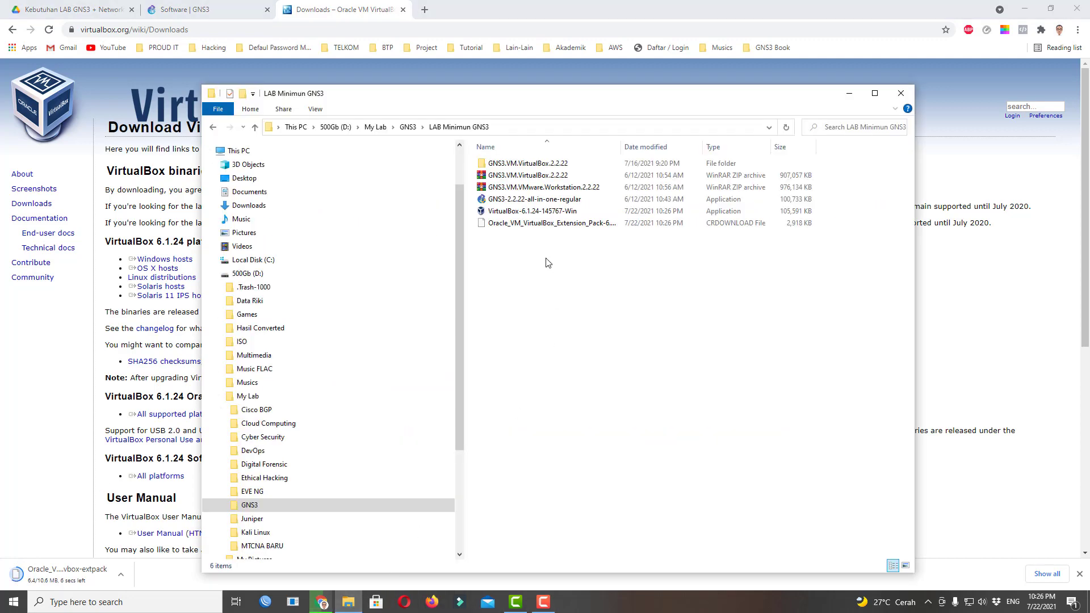
pyautogui.click(532, 215)
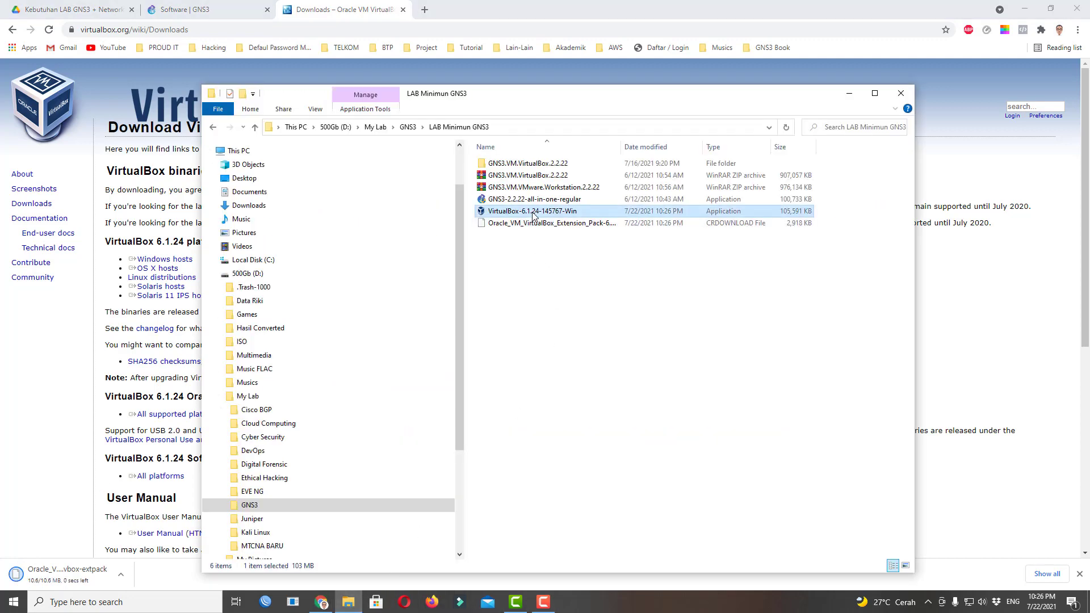
pyautogui.doubleClick(532, 215)
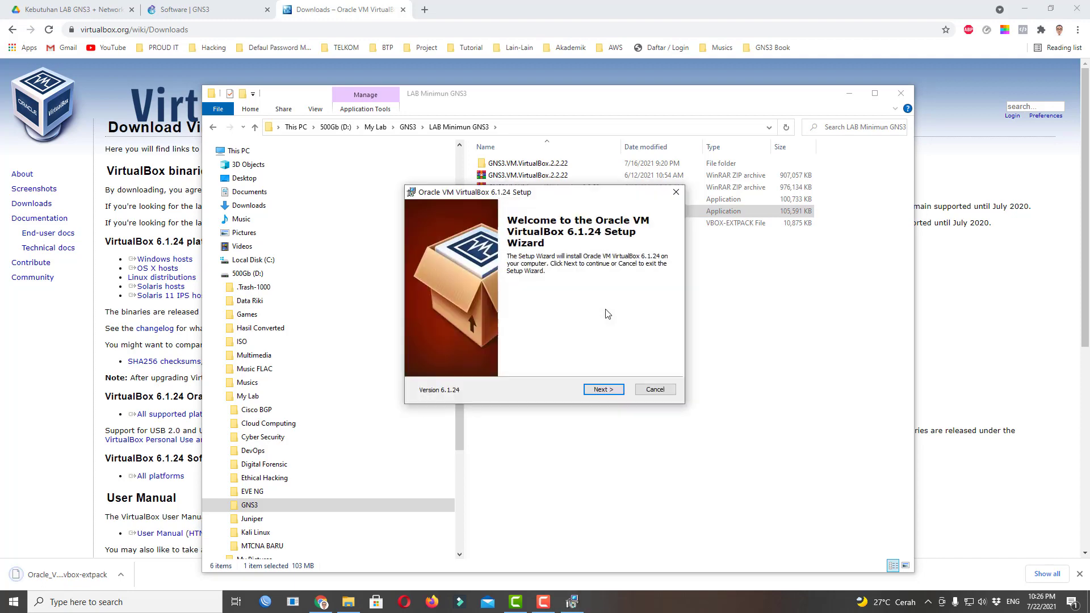
pyautogui.click(605, 396)
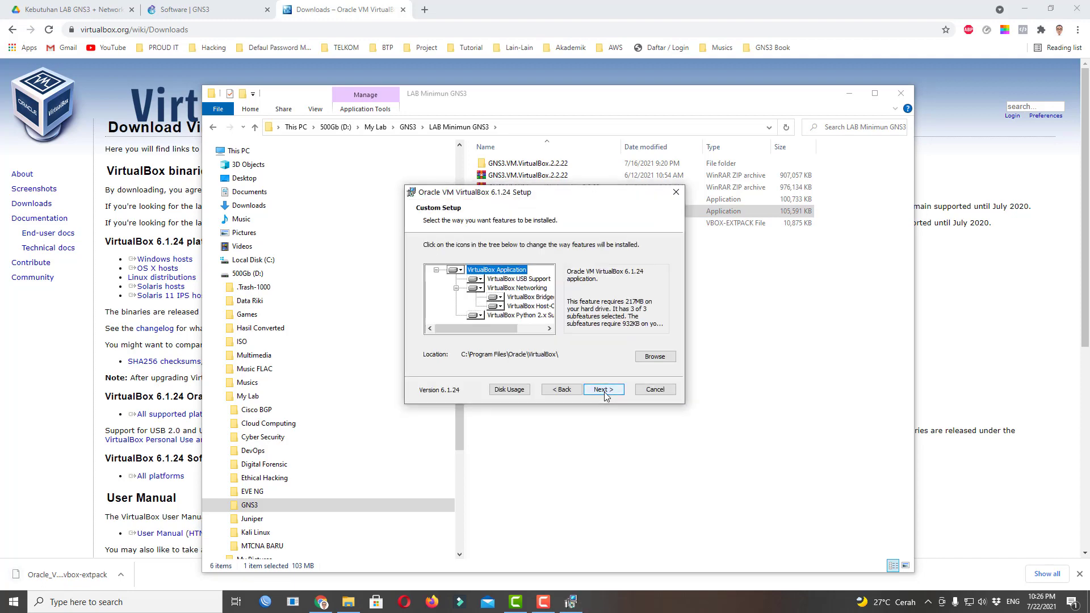
pyautogui.click(605, 394)
pyautogui.click(605, 394)
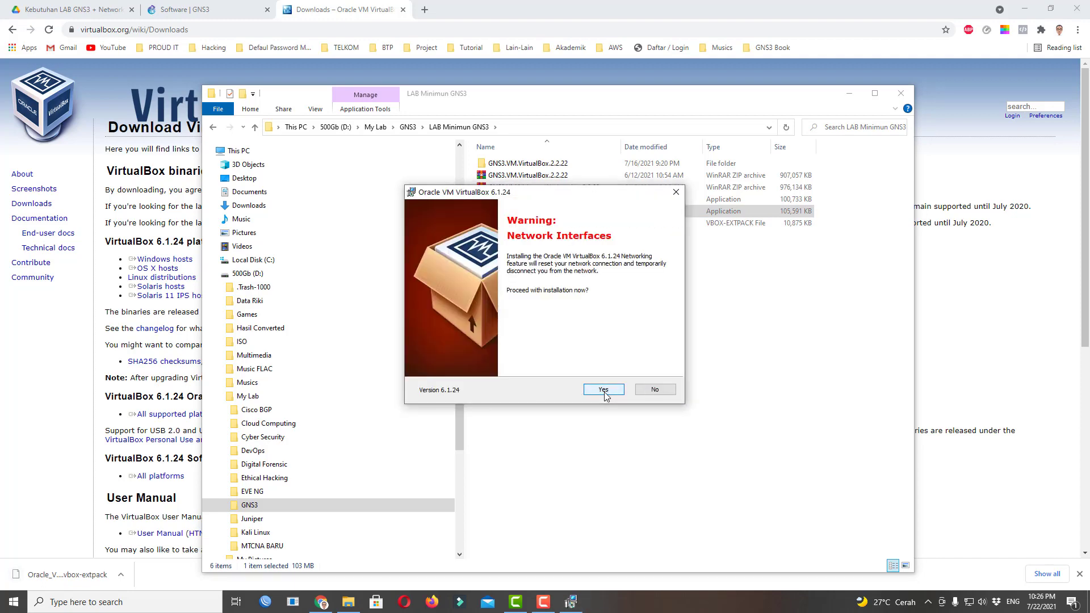
pyautogui.click(604, 389)
pyautogui.click(603, 391)
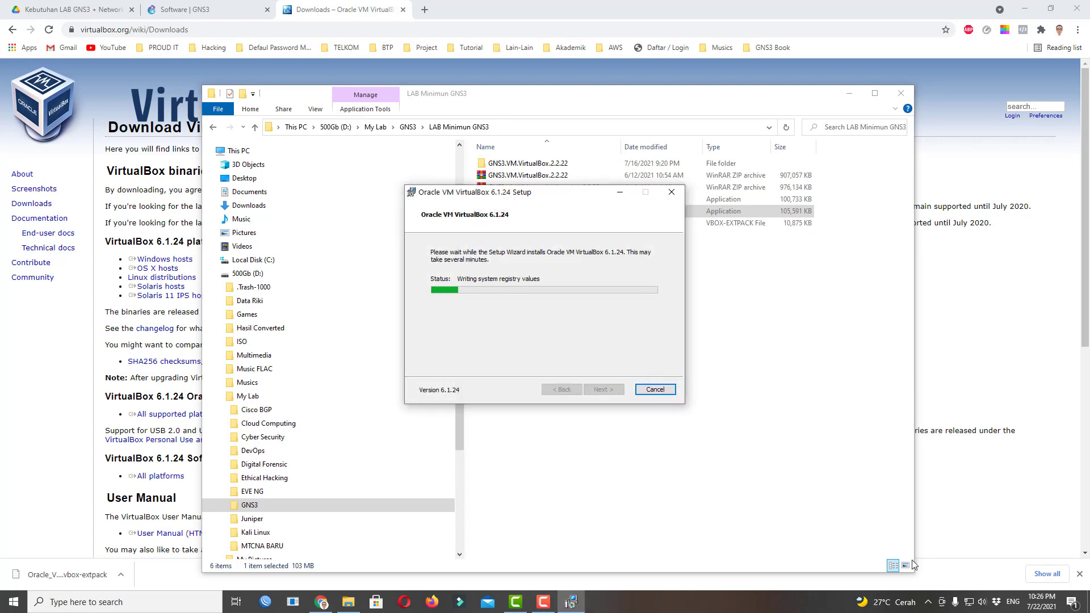
pyautogui.click(546, 605)
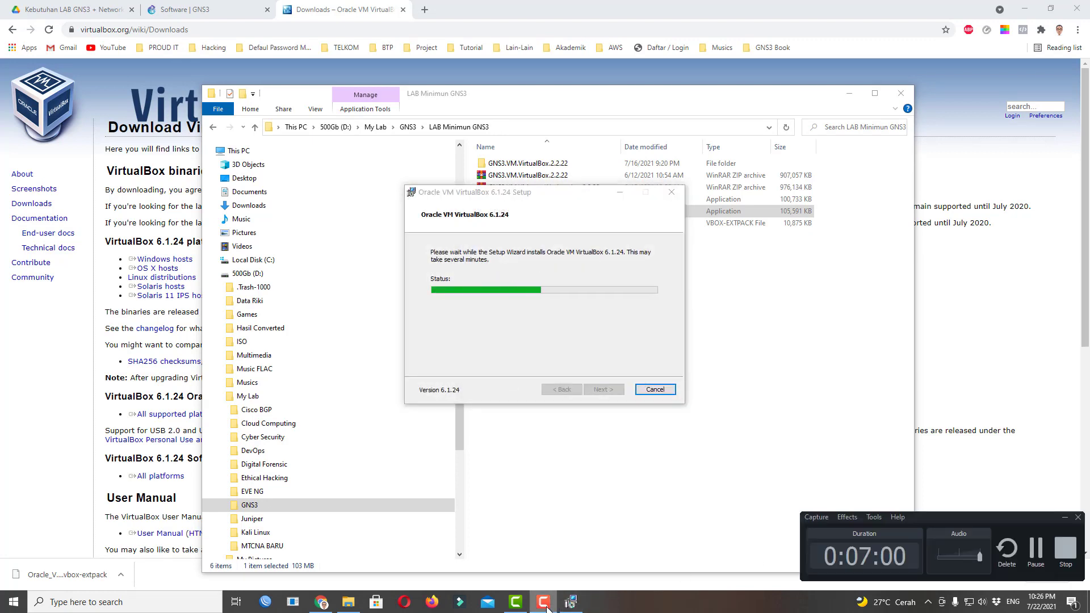
pyautogui.click(546, 605)
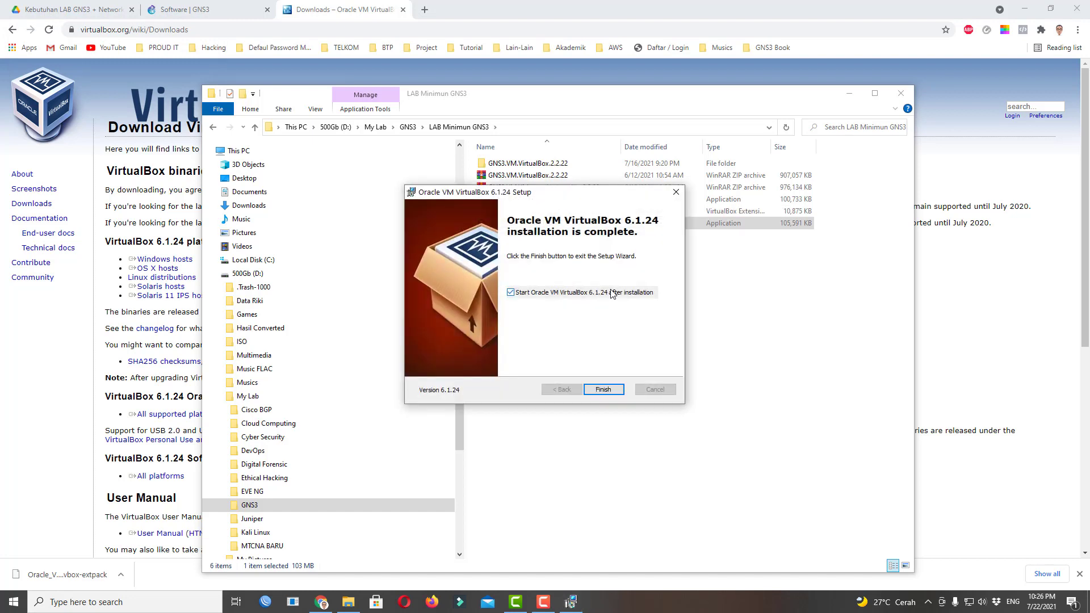
# Check the computer's CPU virtualization, disk and memory details in Task Manager's performance view, then minimize it.
pyautogui.rightClick(639, 603)
pyautogui.click(683, 544)
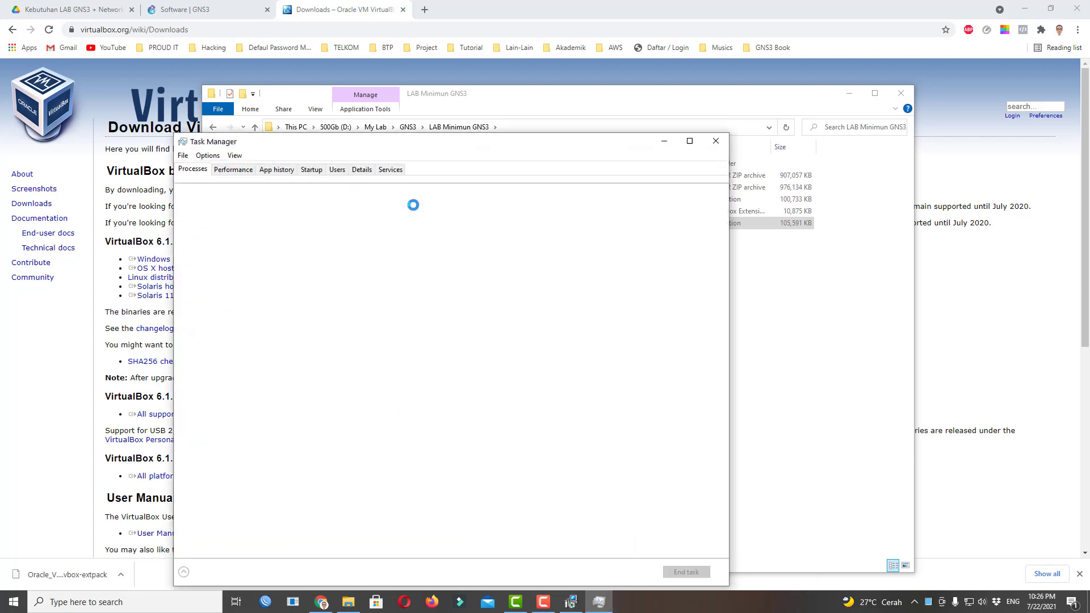
pyautogui.click(228, 171)
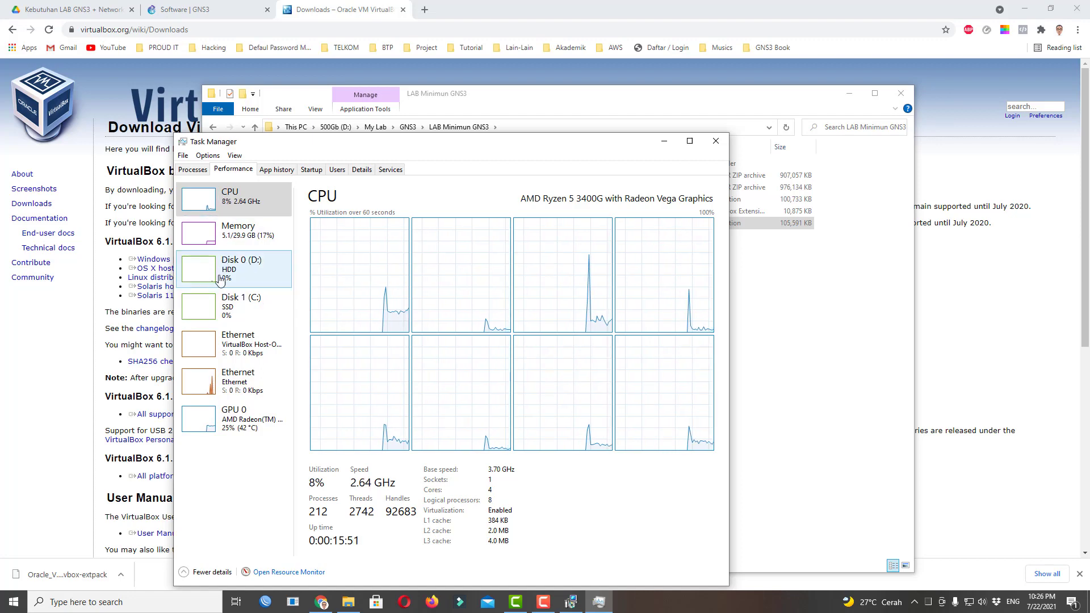
pyautogui.click(241, 314)
pyautogui.click(238, 277)
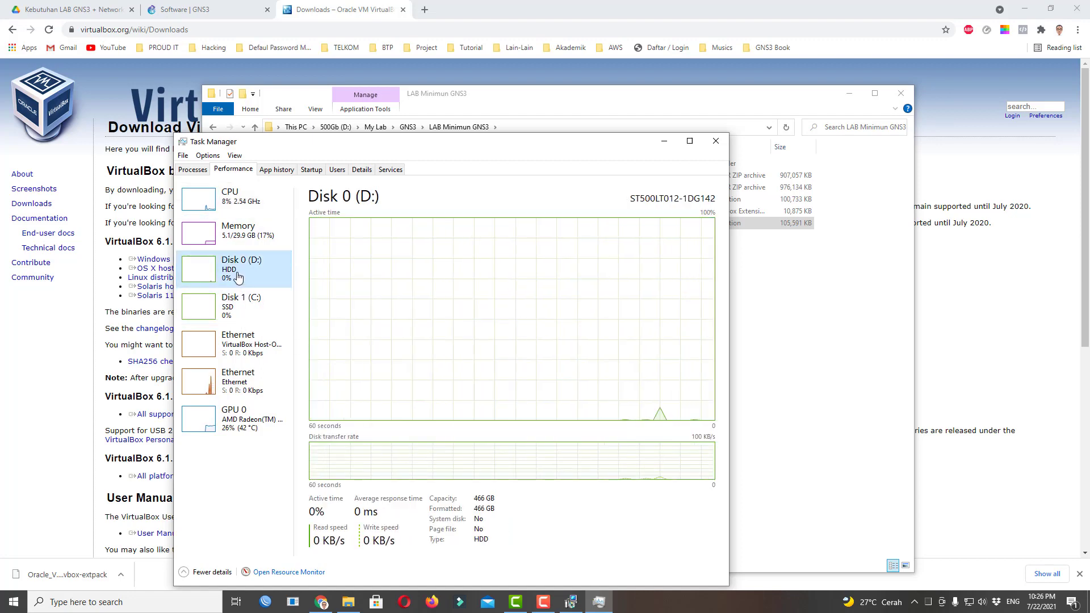
pyautogui.click(241, 231)
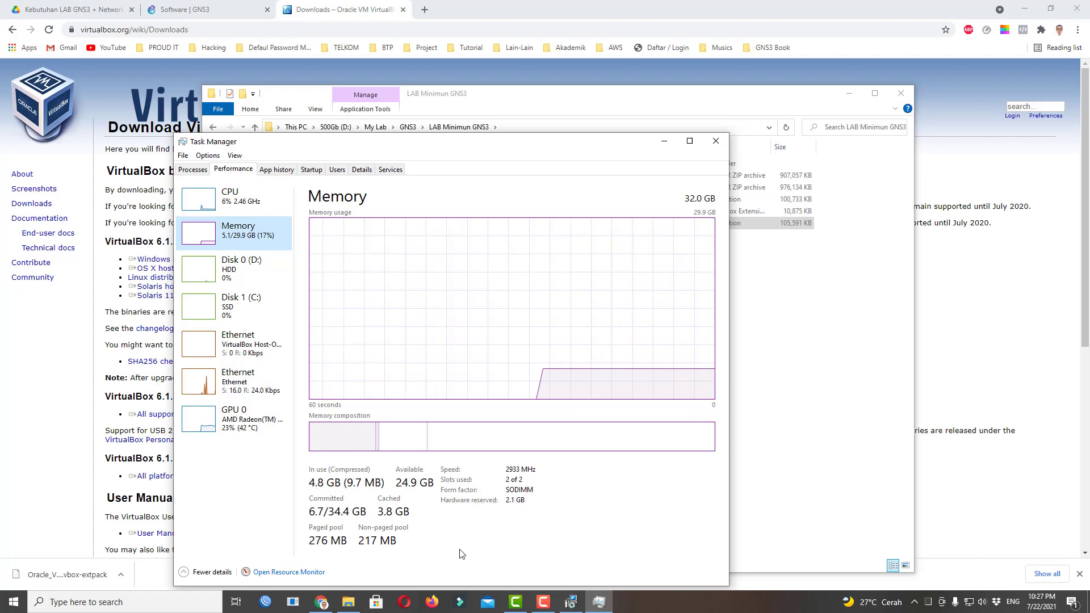
pyautogui.click(664, 145)
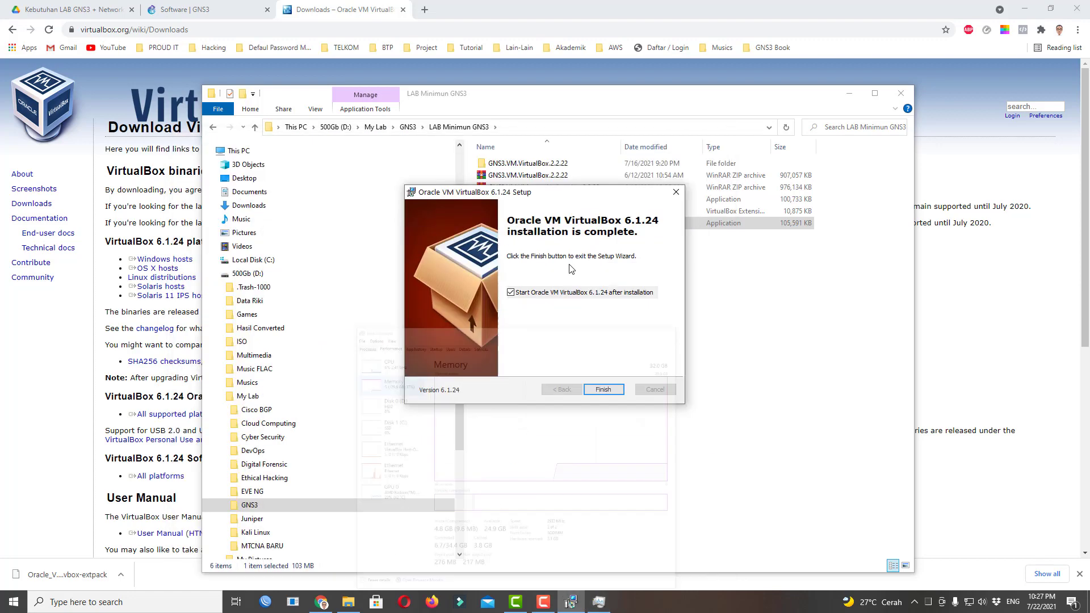
# Finish the VirtualBox 6.1.24 setup with the program starting after installation, and decline the offered Extension Pack download.
pyautogui.click(601, 389)
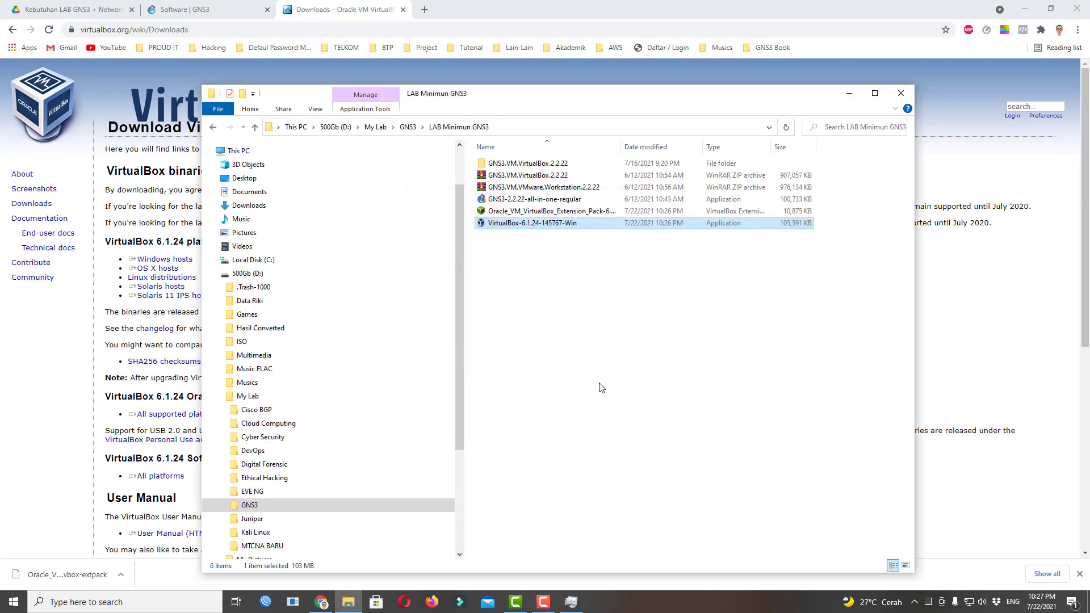
pyautogui.click(361, 73)
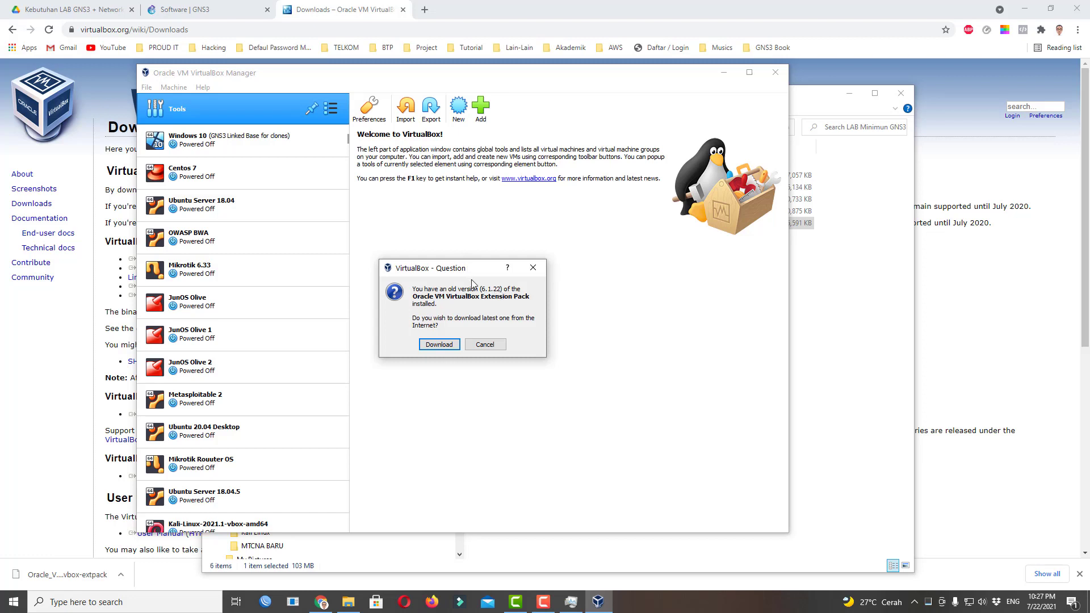
pyautogui.click(483, 345)
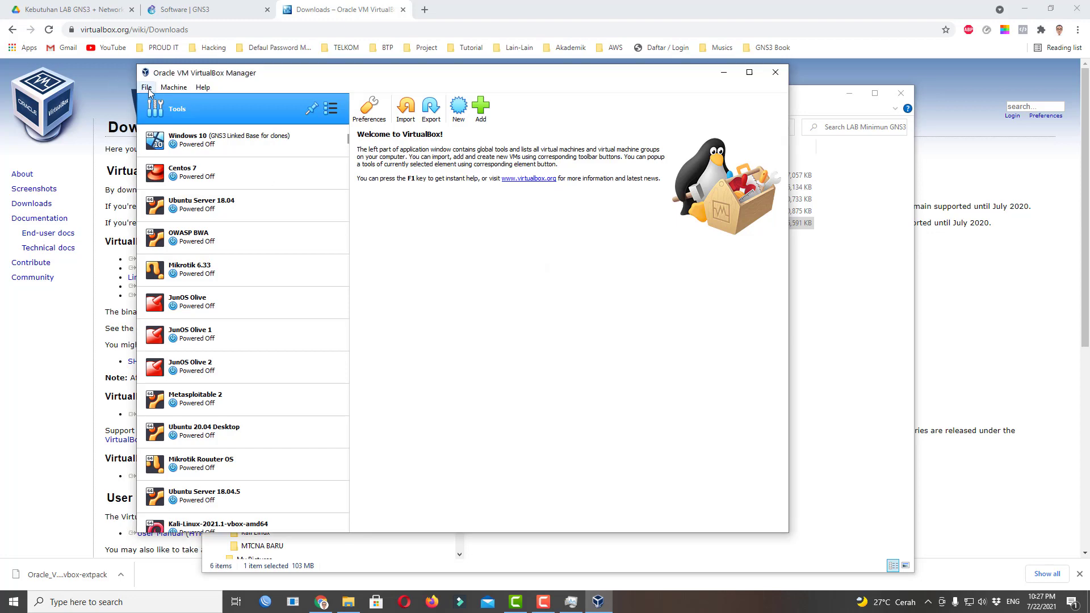
pyautogui.scroll(-2, 246, 373)
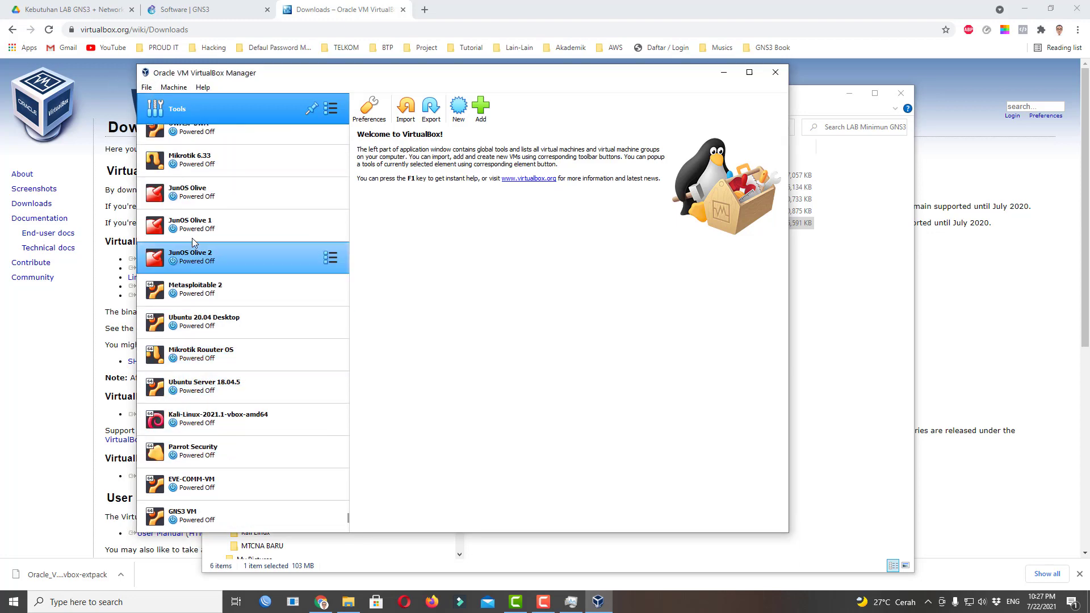
pyautogui.scroll(2, 215, 271)
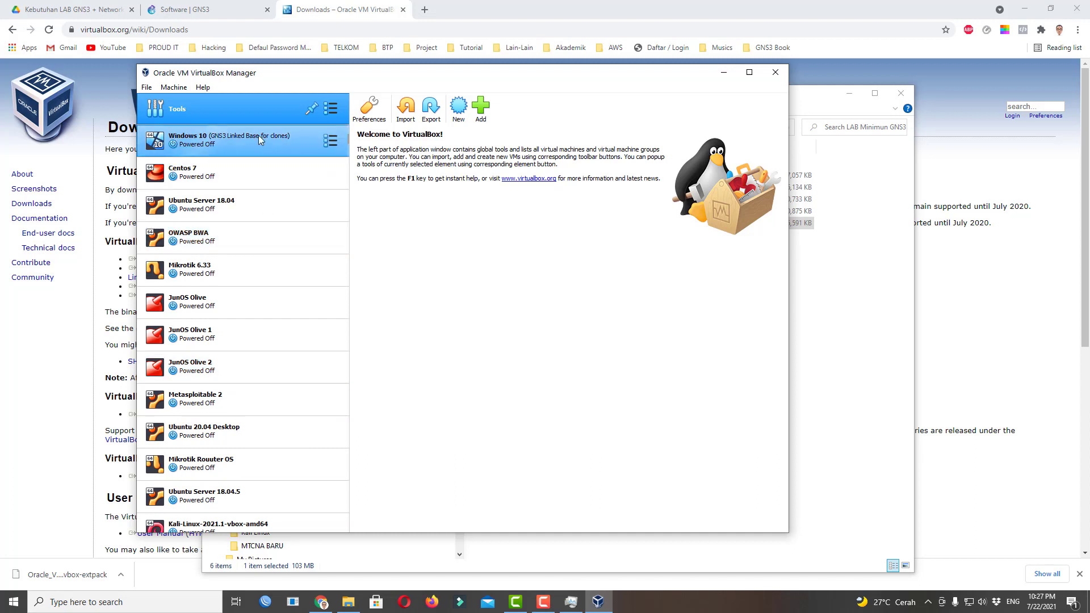
# Remove the old Oracle VM VirtualBox Extension Pack from the extension packages in VirtualBox's preferences.
pyautogui.click(146, 87)
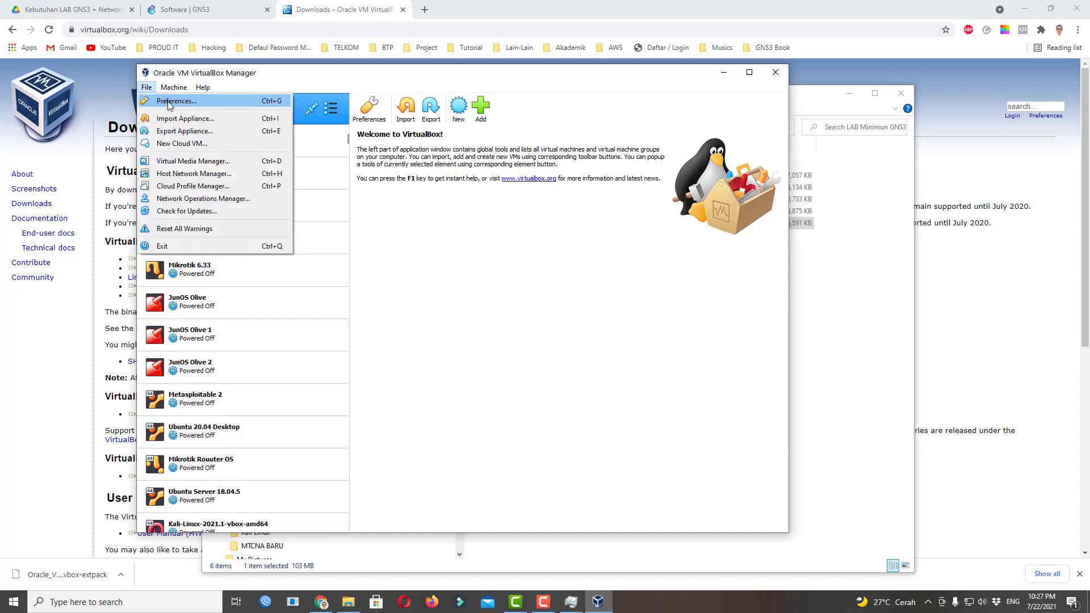
pyautogui.click(169, 102)
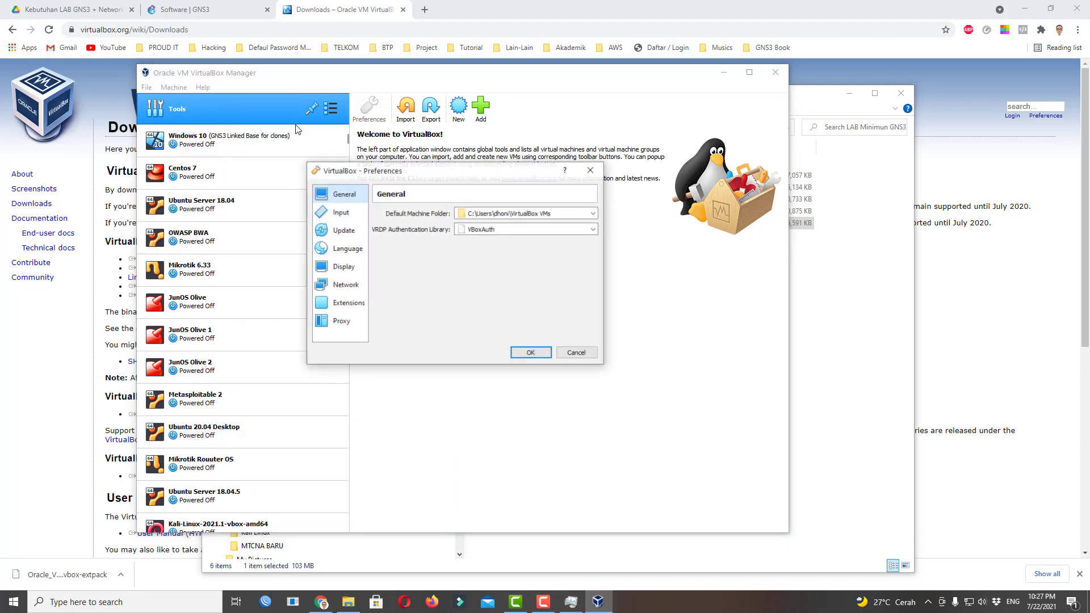
pyautogui.click(352, 305)
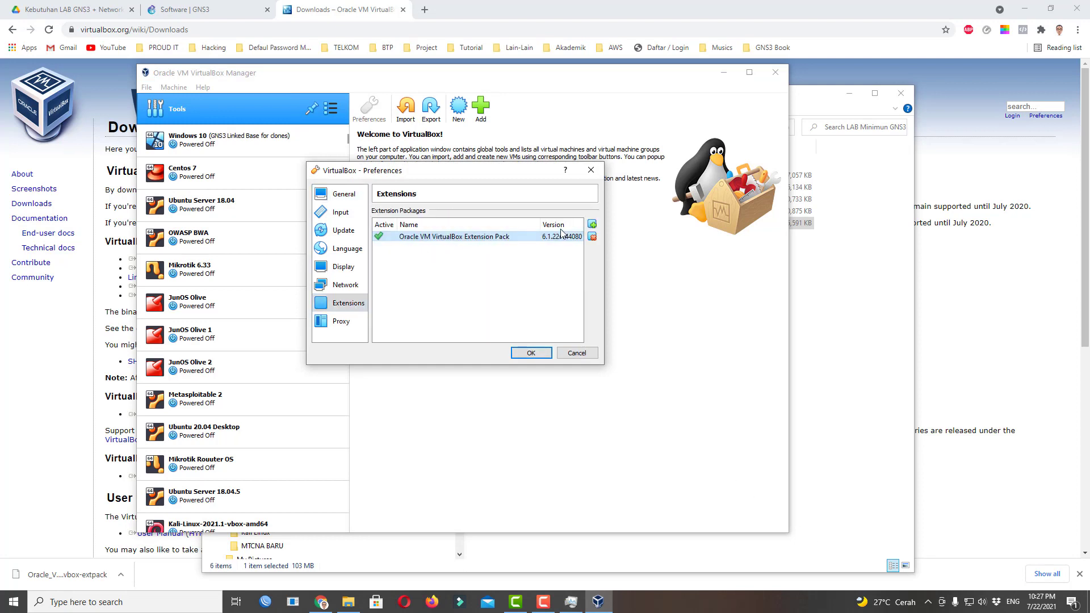
pyautogui.click(592, 237)
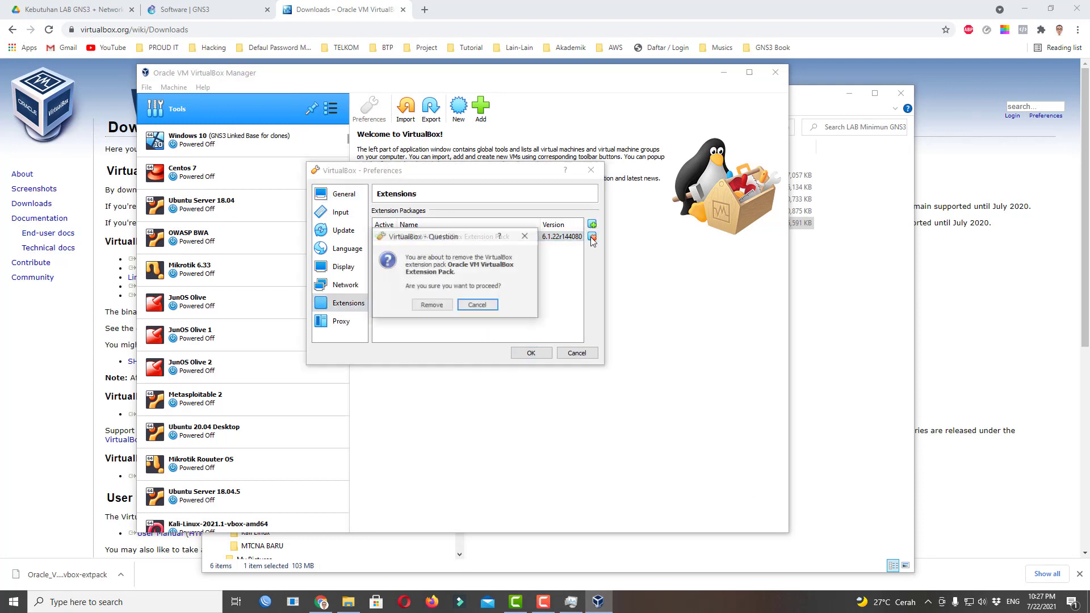
pyautogui.click(431, 304)
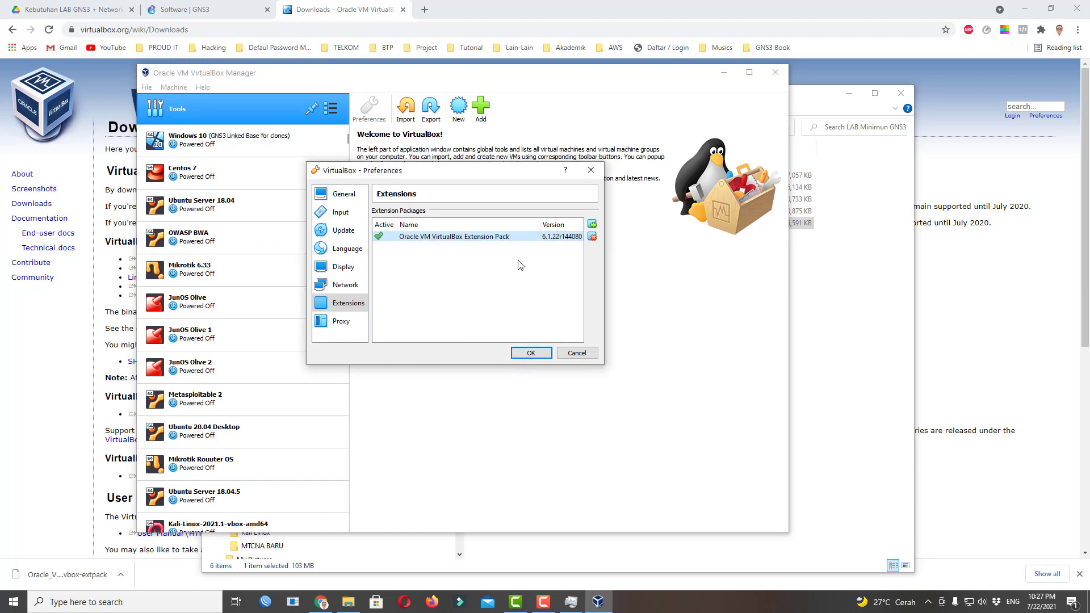
# Install the Oracle VM VirtualBox Extension Pack 6.1.24 from D:\My Lab\GNS3\LAB Minimun GNS3 and agree to its license.
pyautogui.click(592, 226)
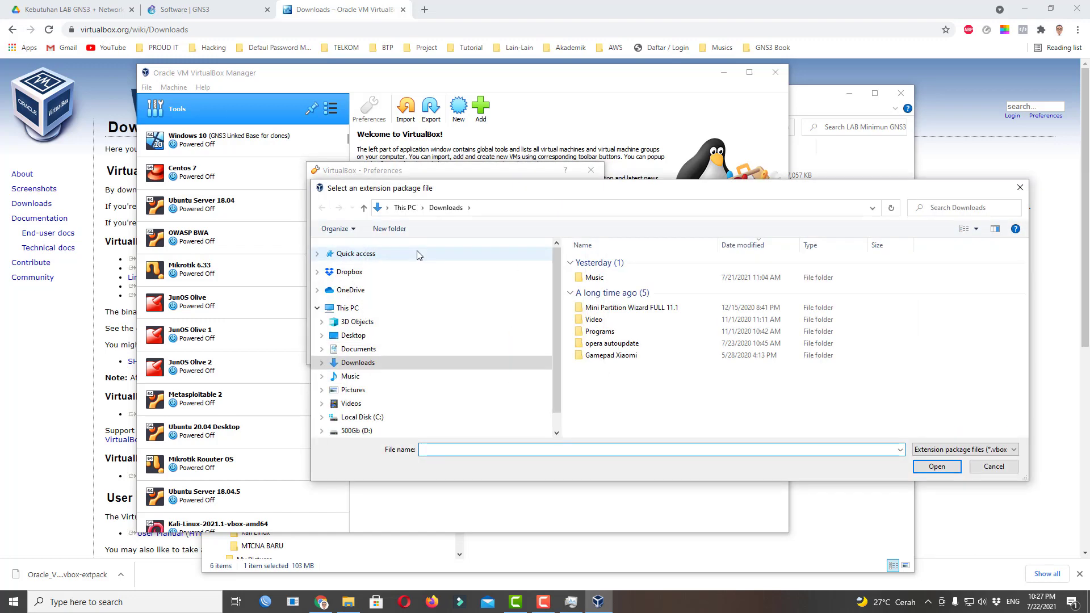
pyautogui.click(356, 430)
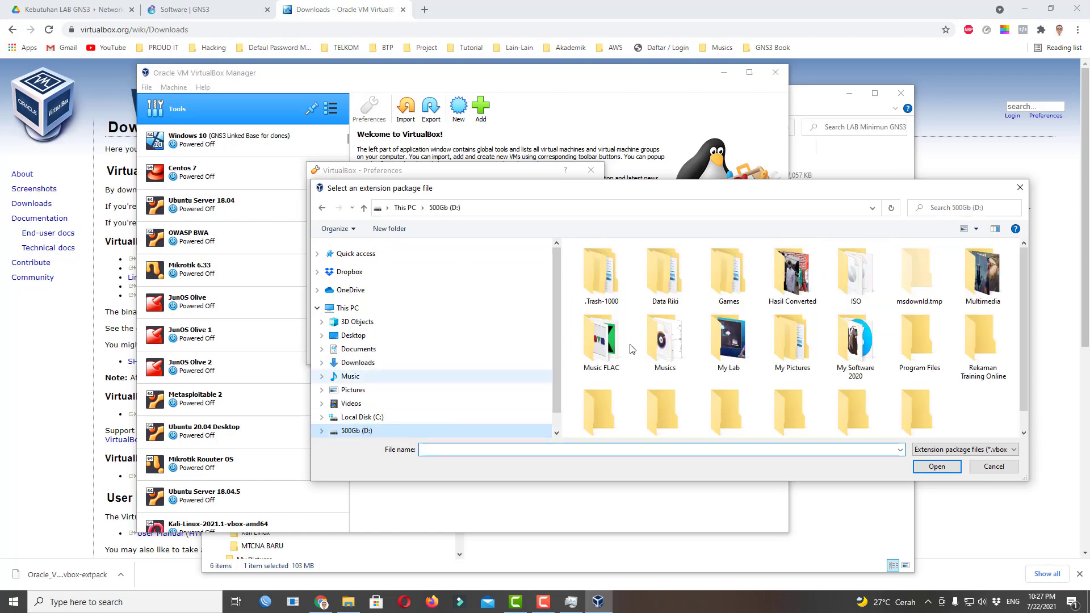
pyautogui.doubleClick(741, 343)
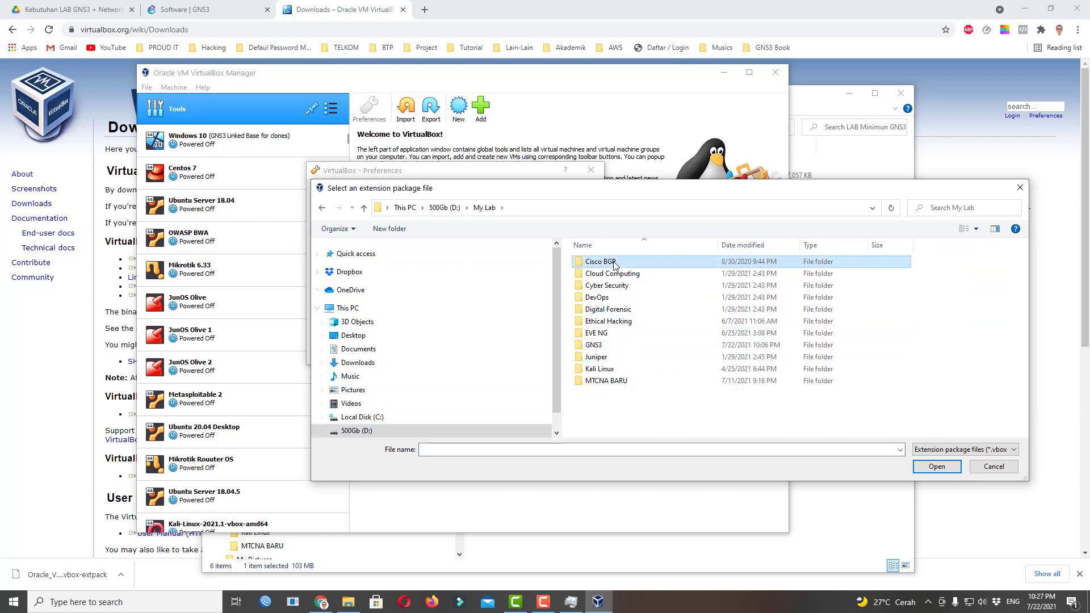
pyautogui.click(590, 348)
pyautogui.doubleClick(590, 347)
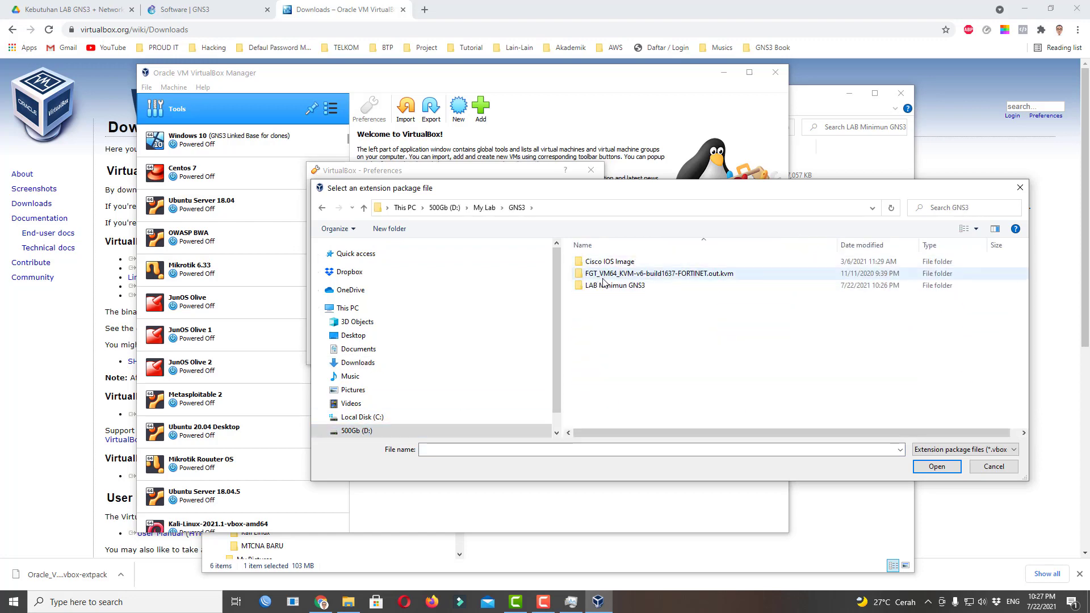
pyautogui.doubleClick(612, 285)
pyautogui.doubleClick(613, 274)
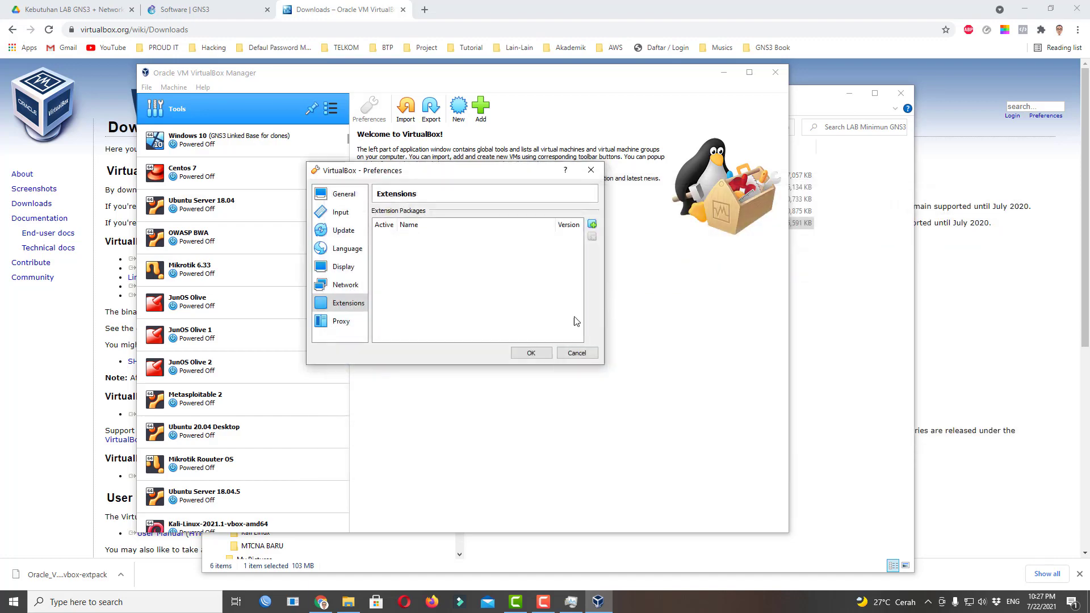
pyautogui.click(433, 336)
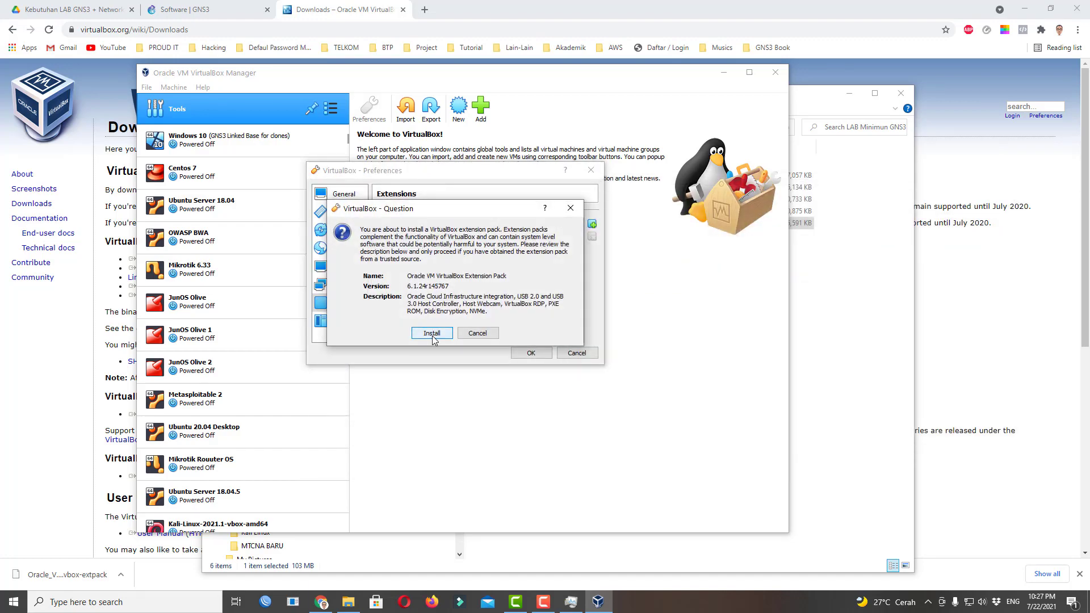
pyautogui.moveTo(614, 188); pyautogui.dragTo(614, 346)
pyautogui.click(551, 386)
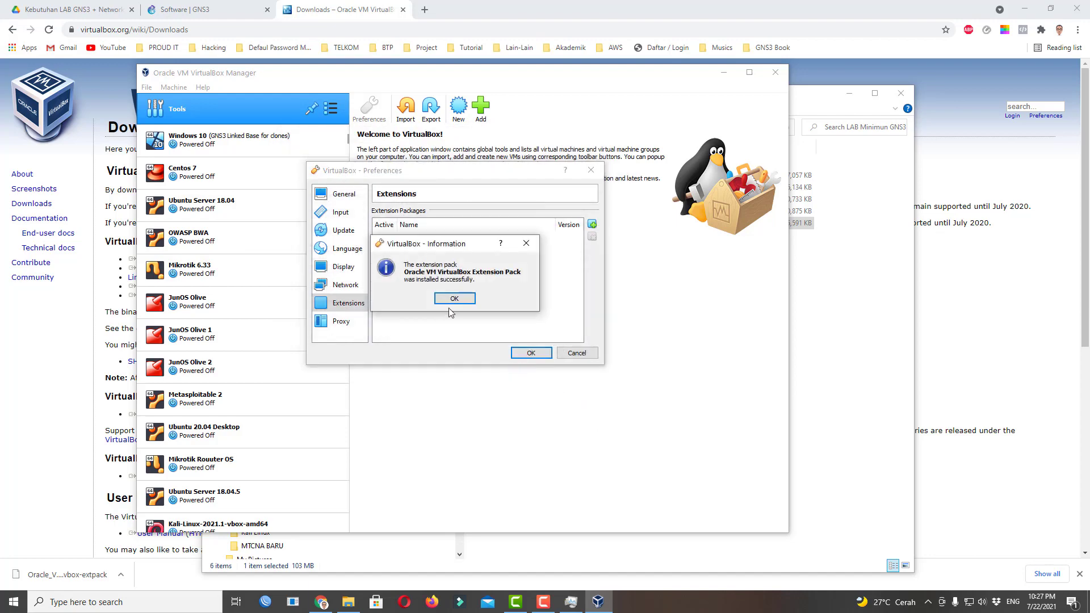
# Acknowledge the completed Extension Pack installation and apply the VirtualBox preferences.
pyautogui.click(451, 299)
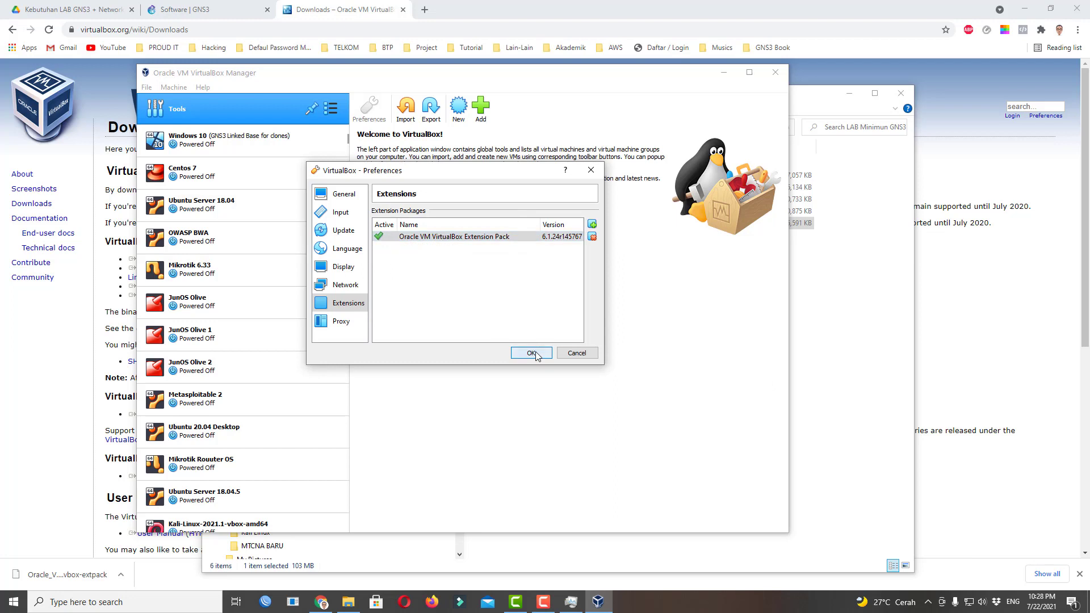
pyautogui.click(532, 353)
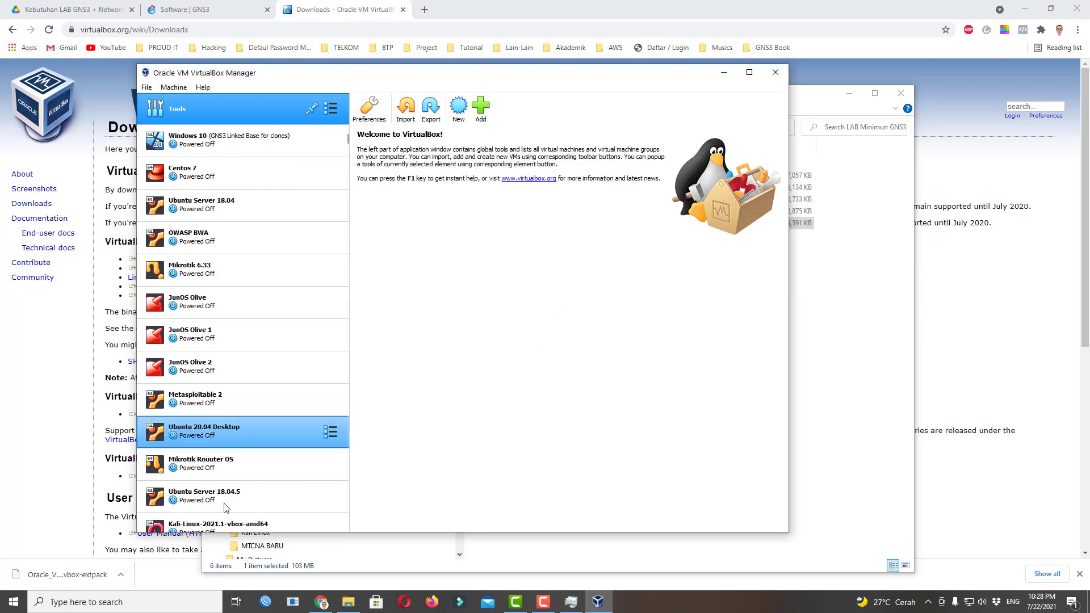
# Remove the existing GNS3 VM from the machine list and delete all of its files.
pyautogui.scroll(-2, 202, 271)
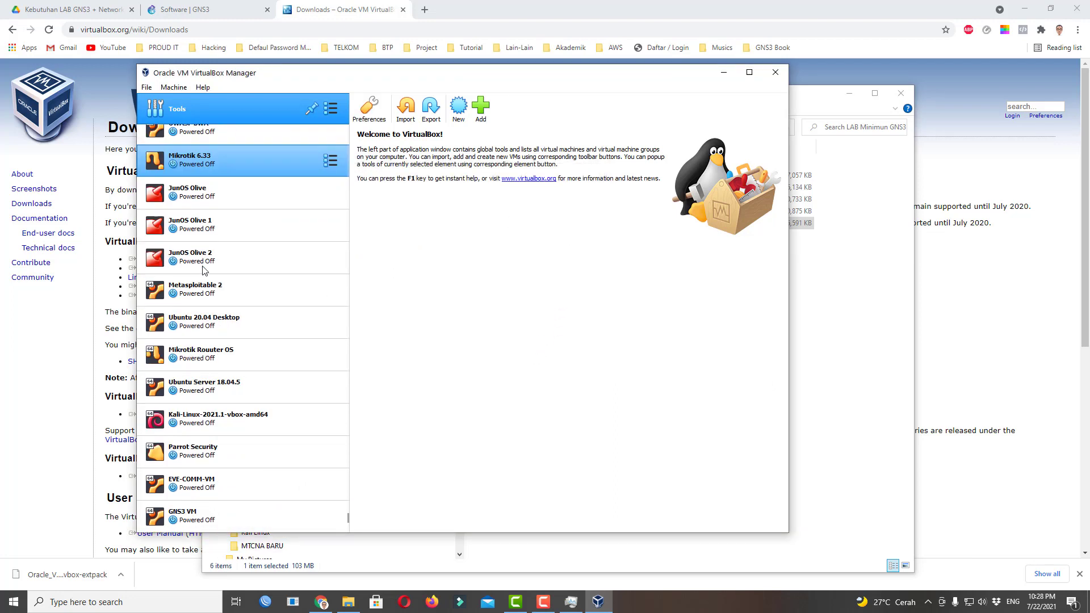
pyautogui.moveTo(345, 73); pyautogui.dragTo(408, 55)
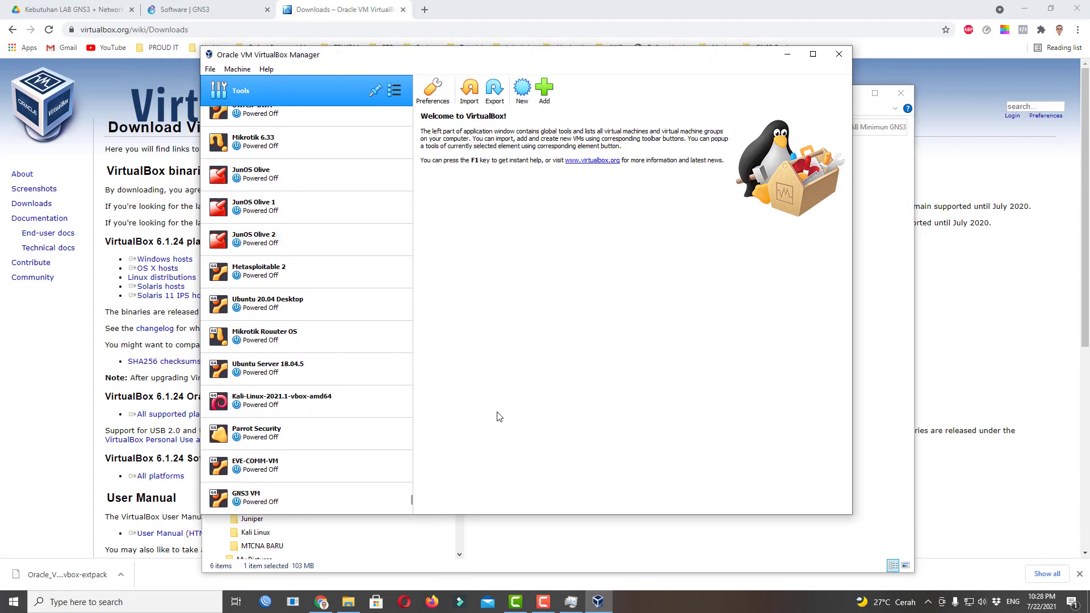
pyautogui.click(284, 499)
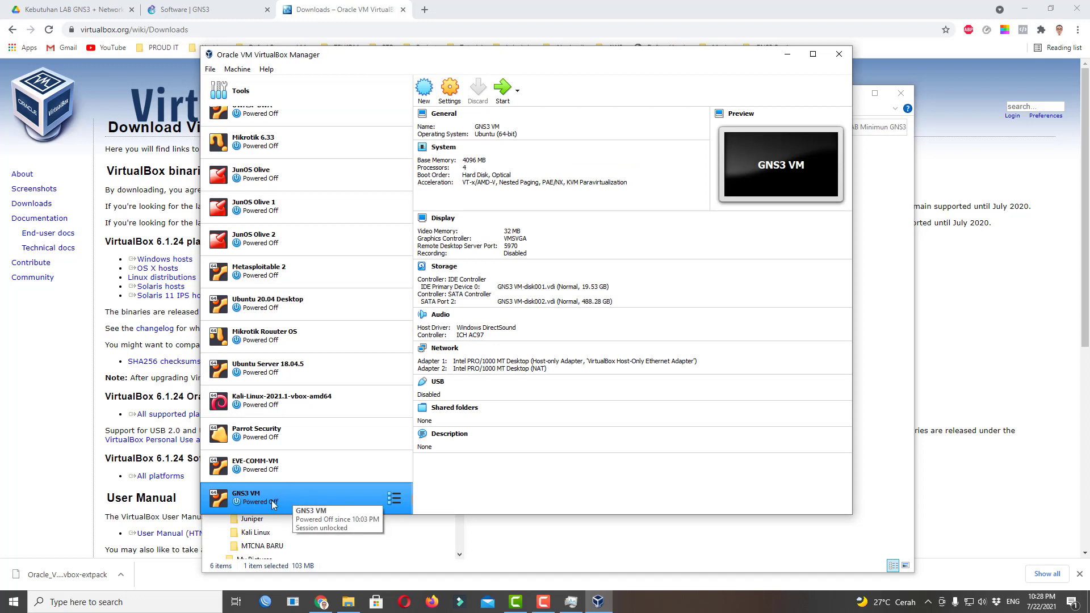
pyautogui.rightClick(329, 499)
pyautogui.click(396, 321)
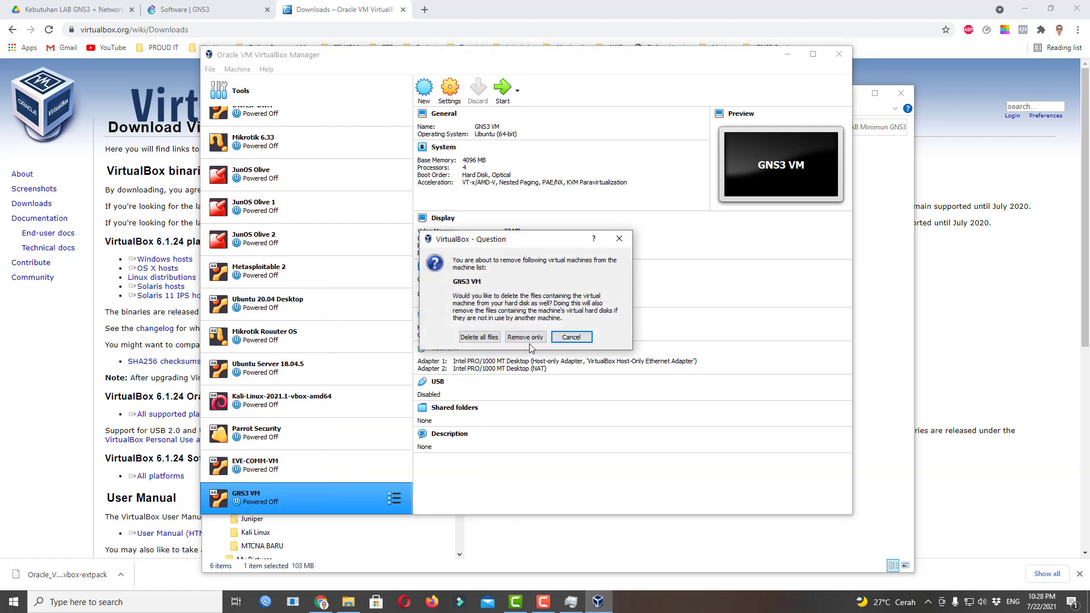
pyautogui.click(479, 337)
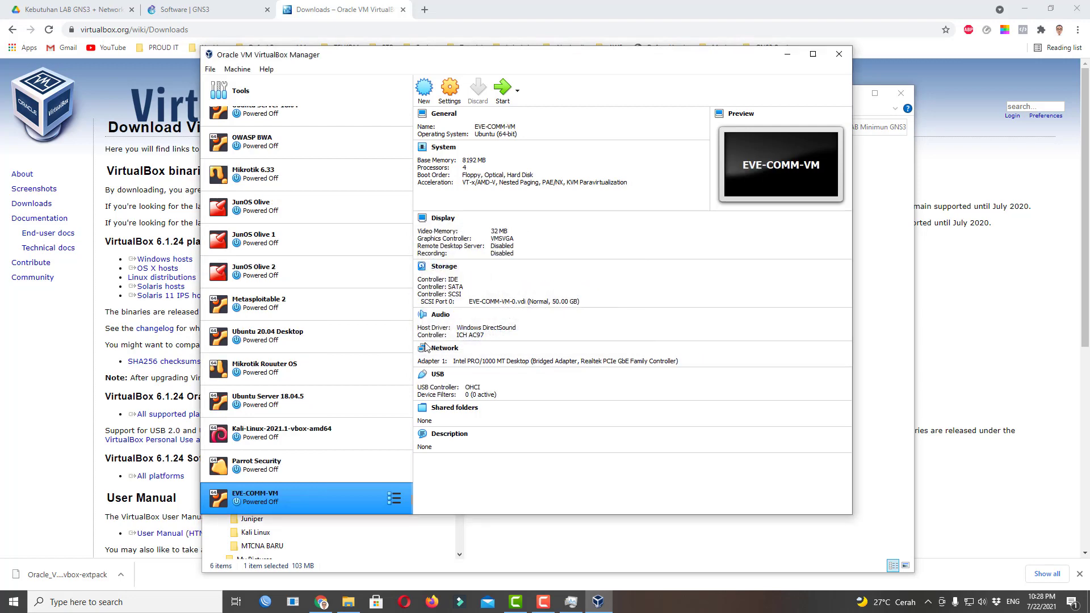
pyautogui.scroll(2, 328, 292)
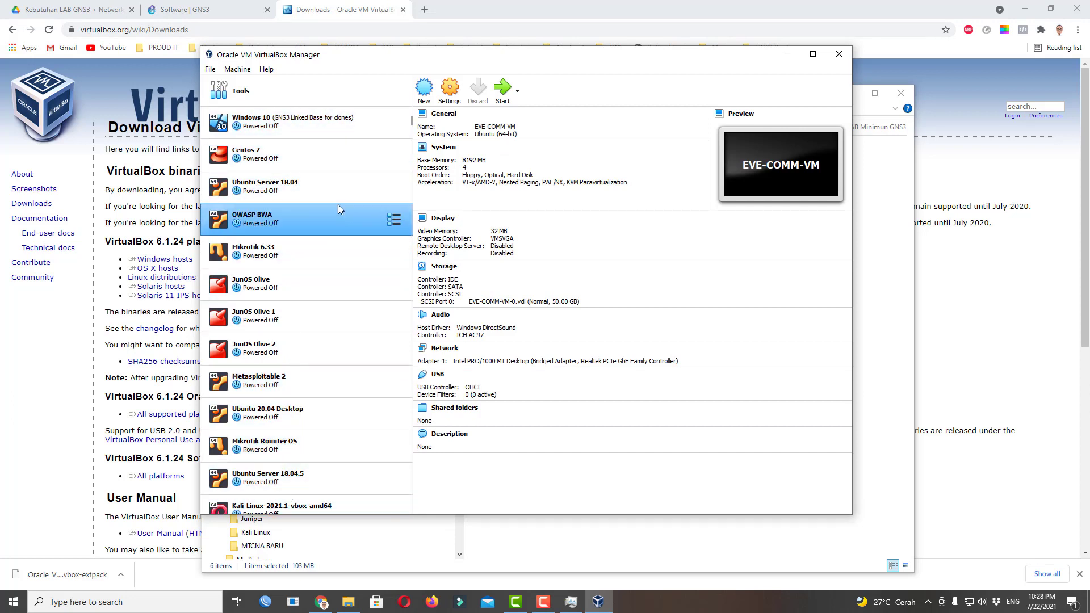
# Open the GNS3 VM appliance from the GNS3.VM.VirtualBox.2.2.22 folder for import into VirtualBox.
pyautogui.click(789, 55)
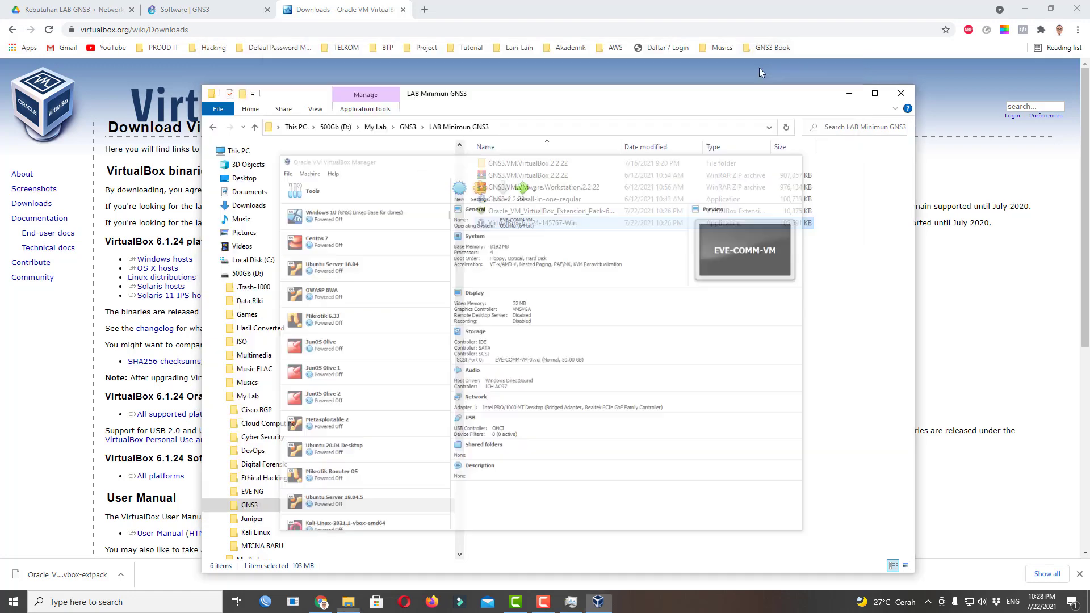
pyautogui.click(546, 179)
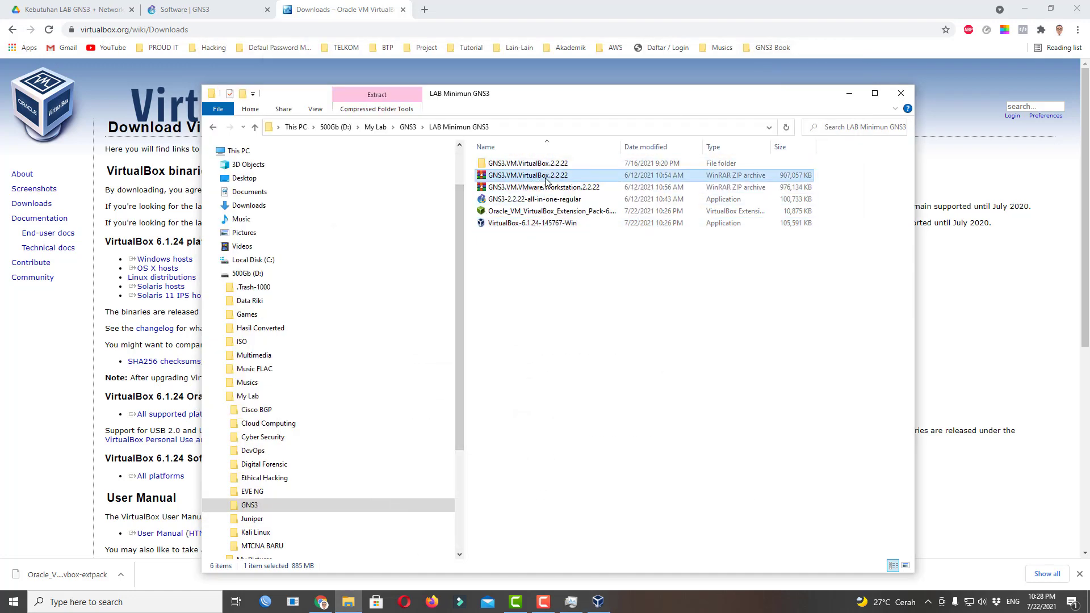
pyautogui.doubleClick(542, 164)
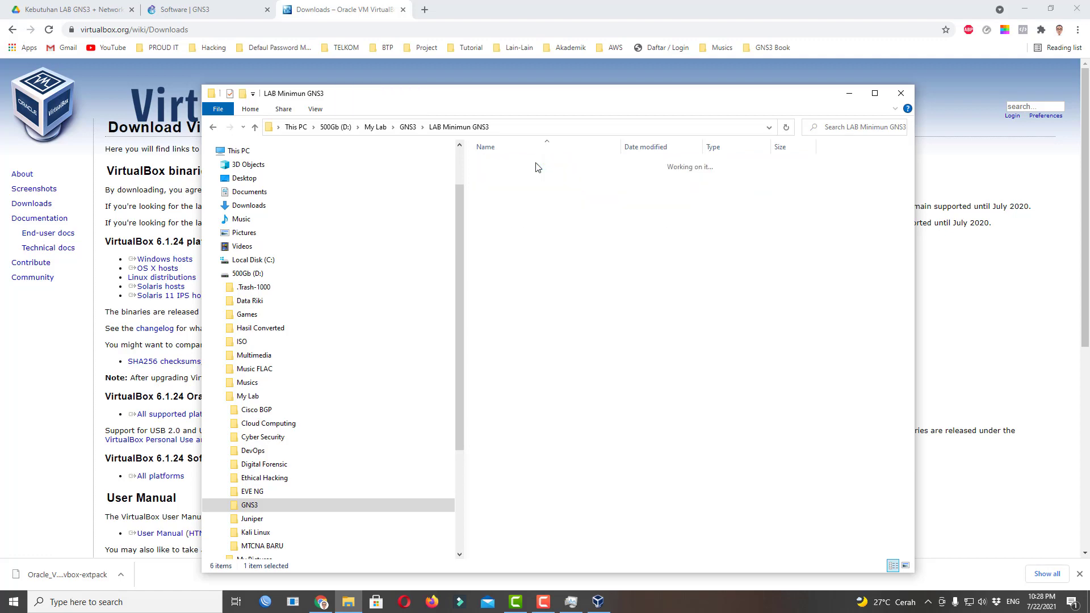
pyautogui.doubleClick(502, 163)
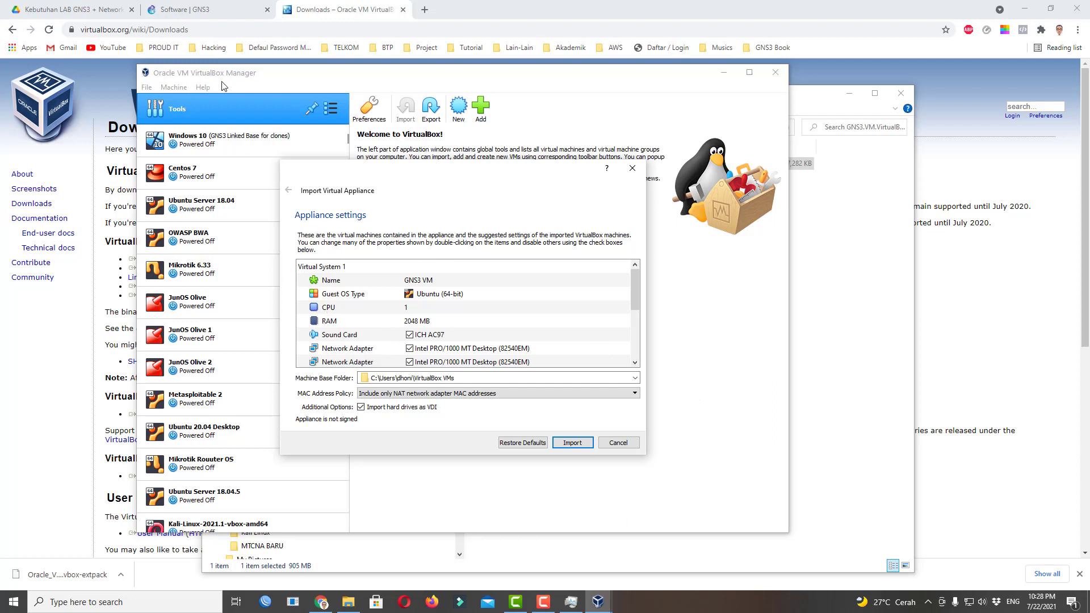
# Set the GNS3 VM appliance to 4 CPUs and 4096 MB of RAM, and import it.
pyautogui.doubleClick(408, 309)
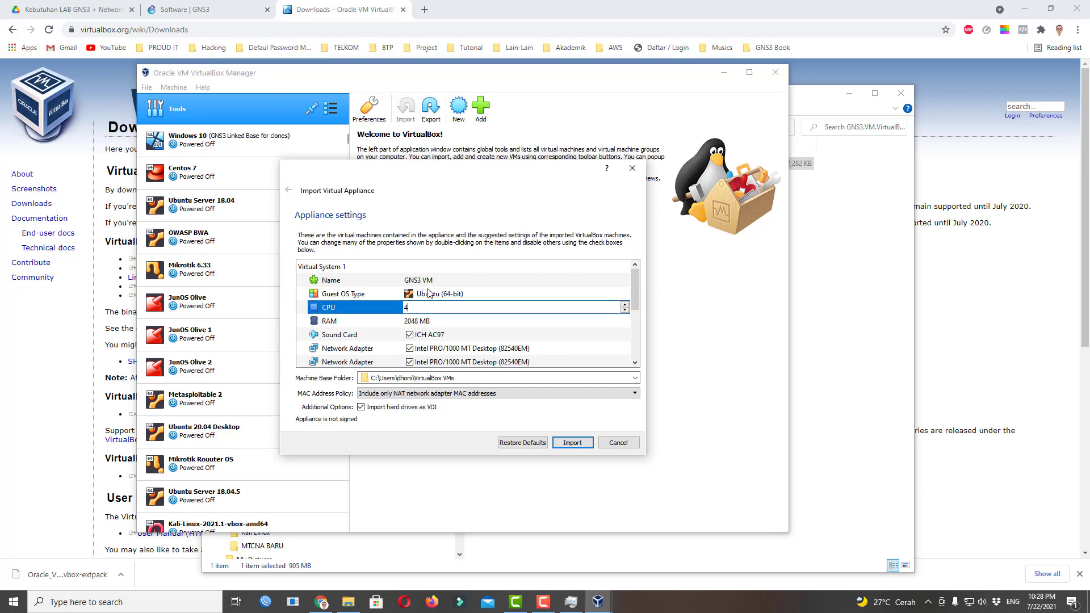
pyautogui.doubleClick(418, 322)
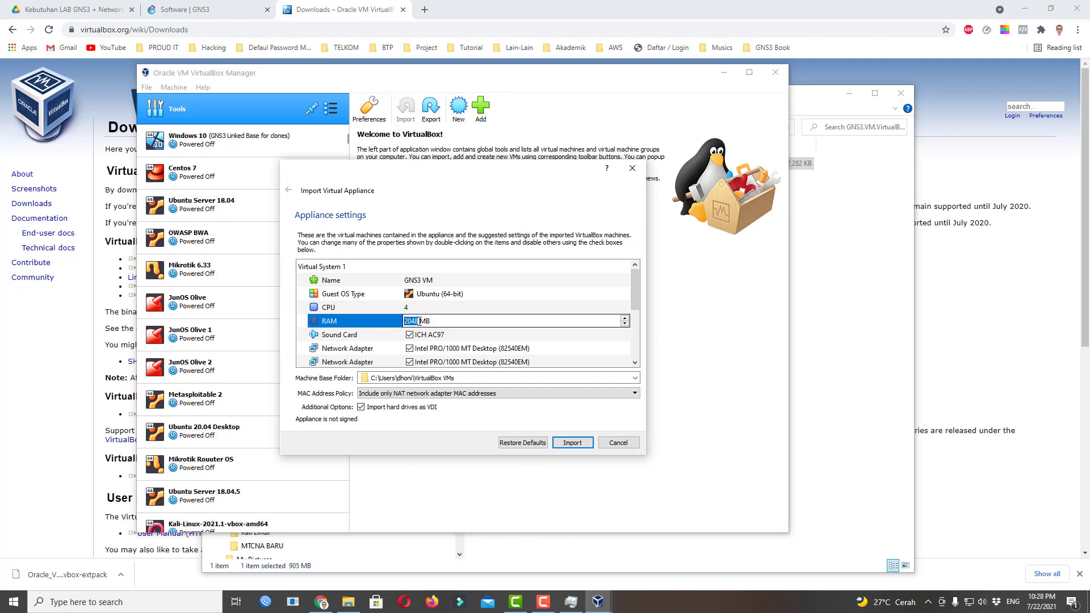
pyautogui.write('4096')
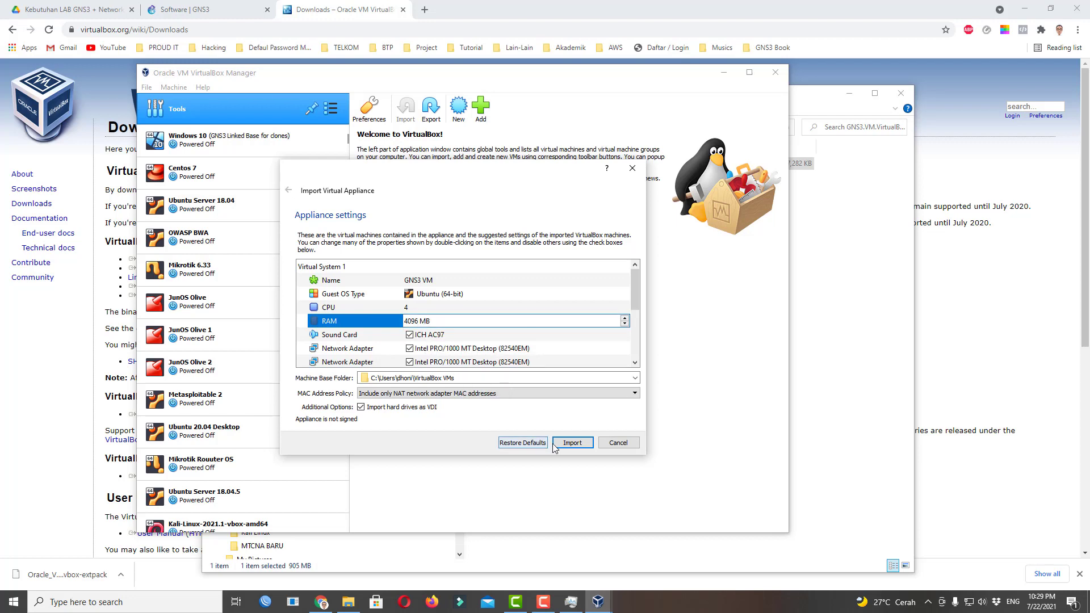
pyautogui.click(569, 442)
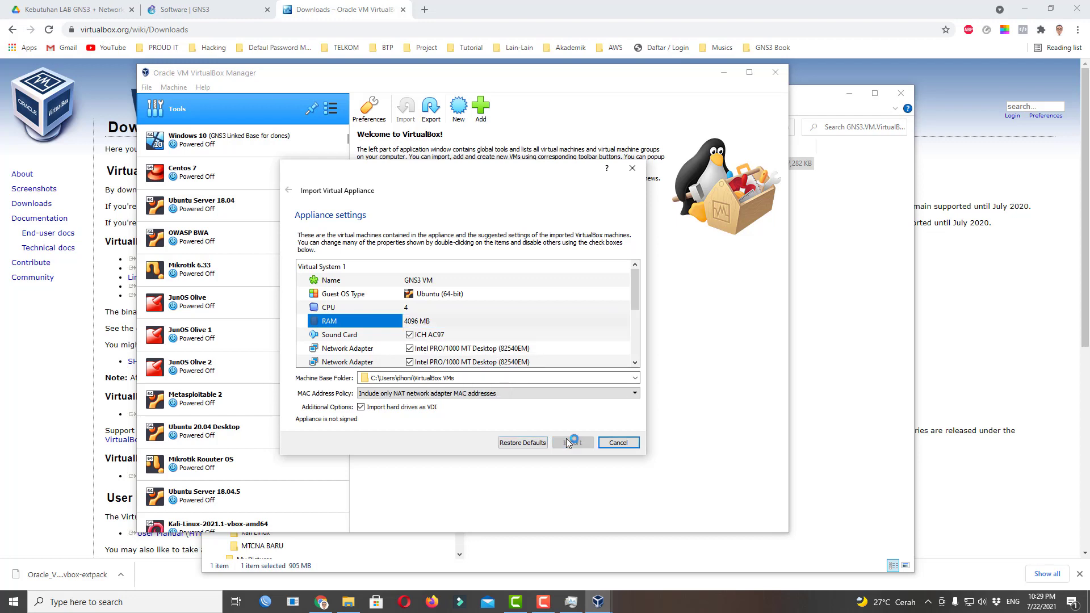
pyautogui.click(543, 602)
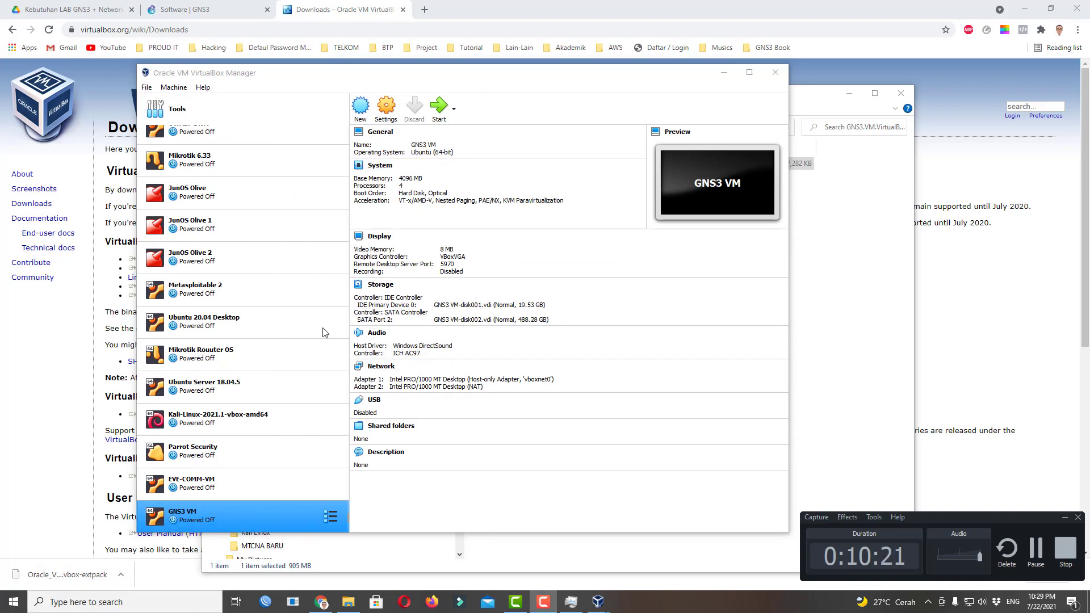
# In the GNS3 VM's display settings, set the video memory to 64 MB and the graphics controller to VMSVGA.
pyautogui.click(386, 116)
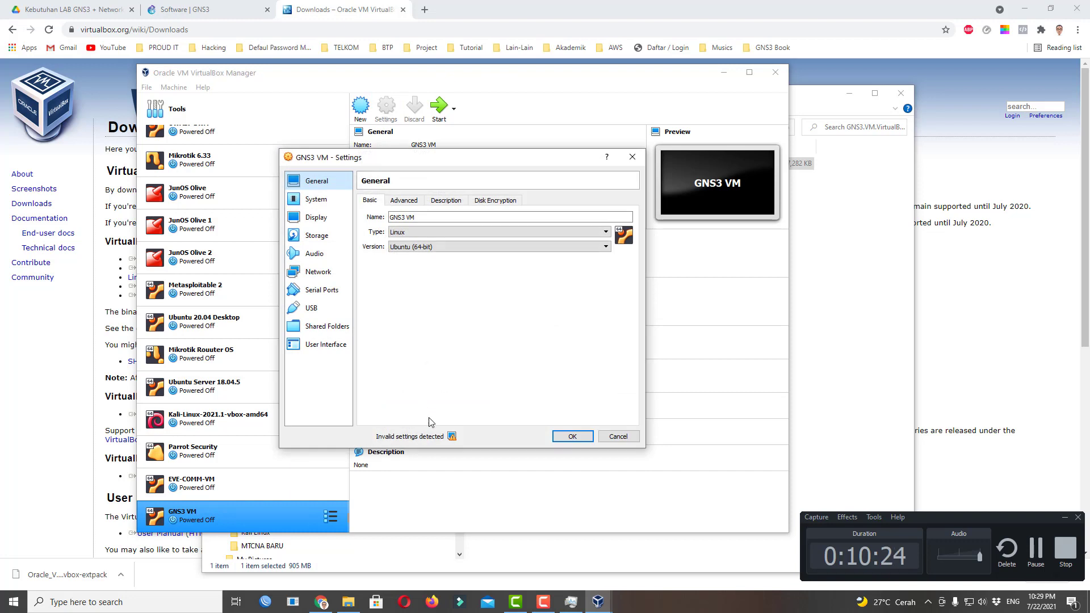
pyautogui.moveTo(451, 439)
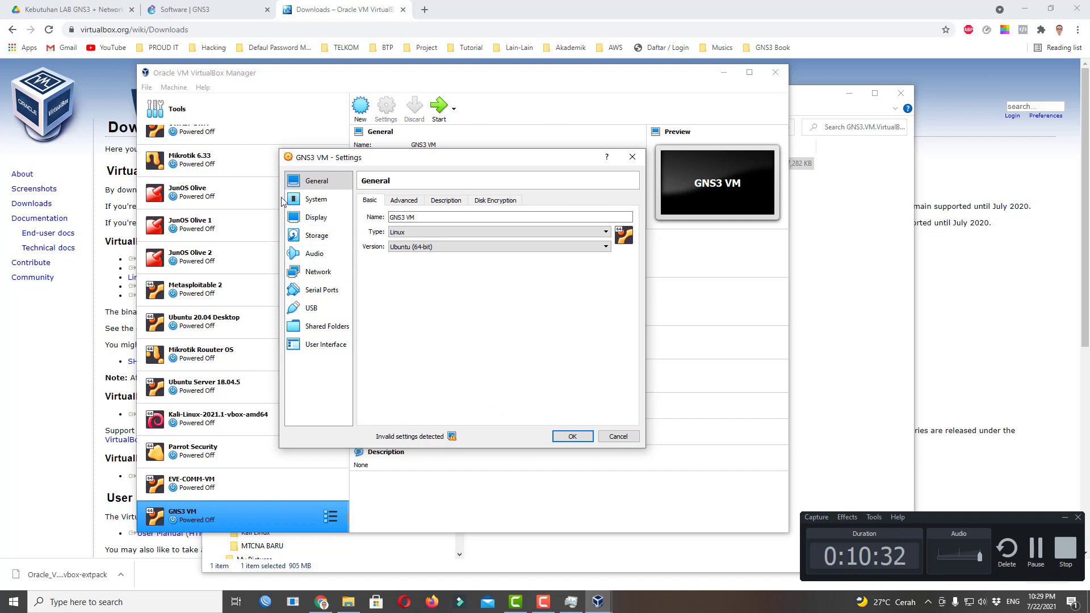
pyautogui.click(312, 219)
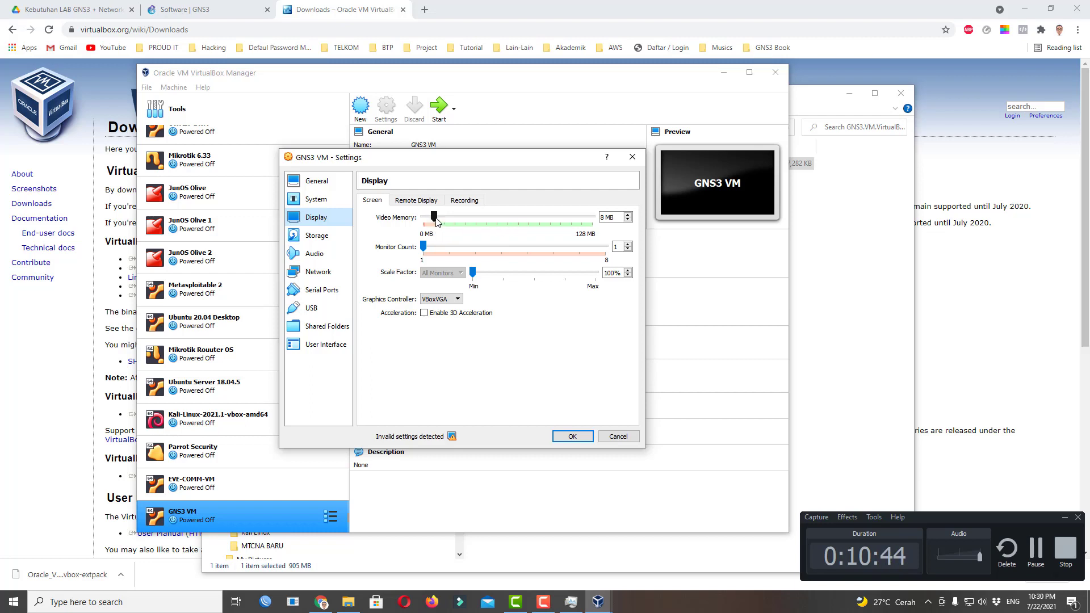
pyautogui.moveTo(435, 220); pyautogui.dragTo(509, 226)
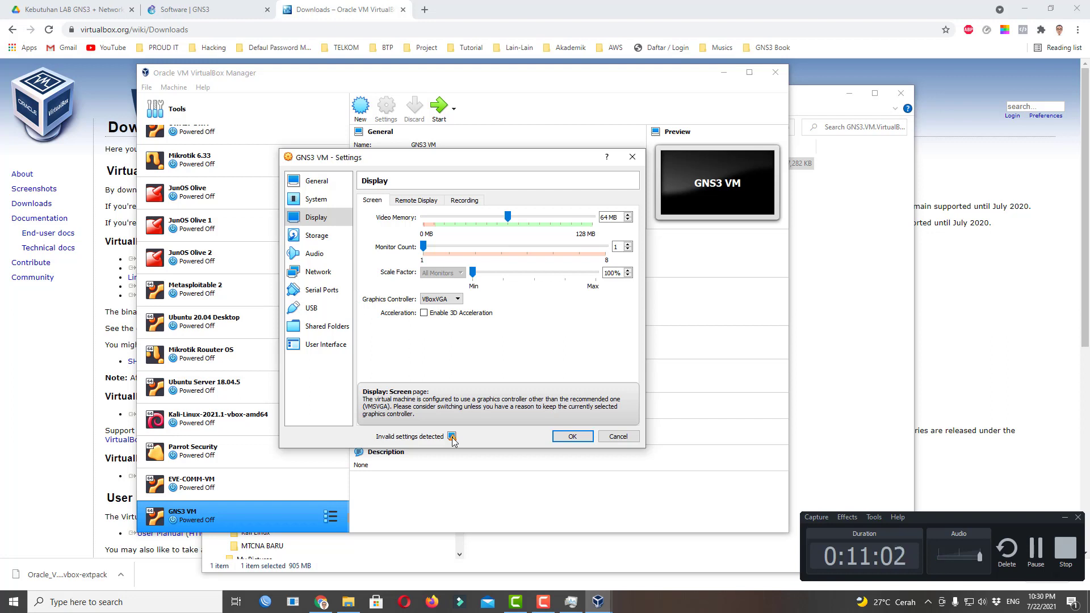
pyautogui.click(458, 300)
pyautogui.click(451, 314)
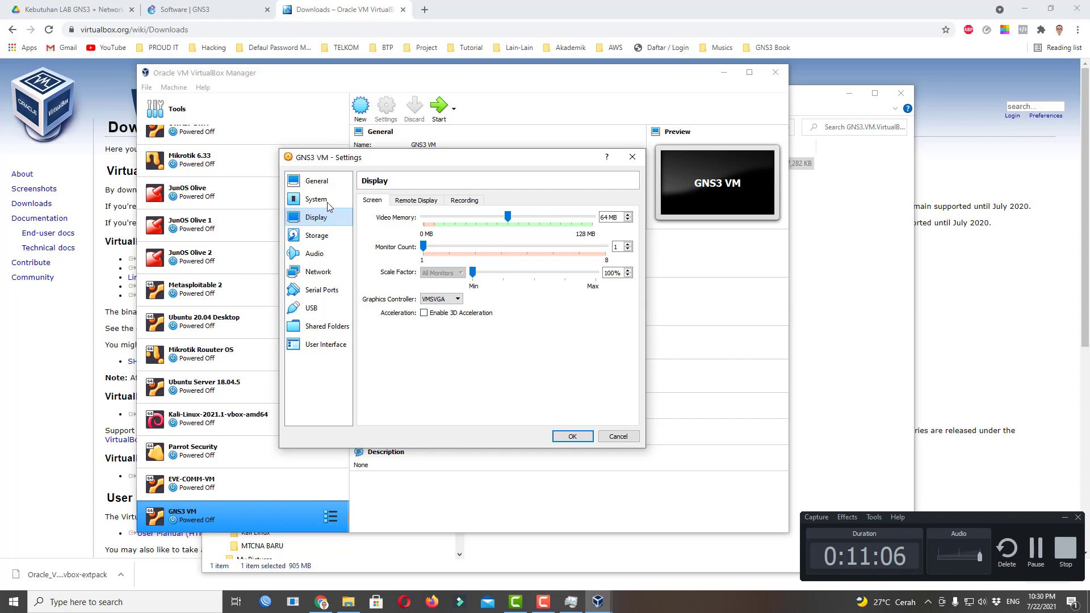
# Enable Nested VT-x/AMD-V for the GNS3 VM's processor, check the acceleration options and save the settings.
pyautogui.click(308, 202)
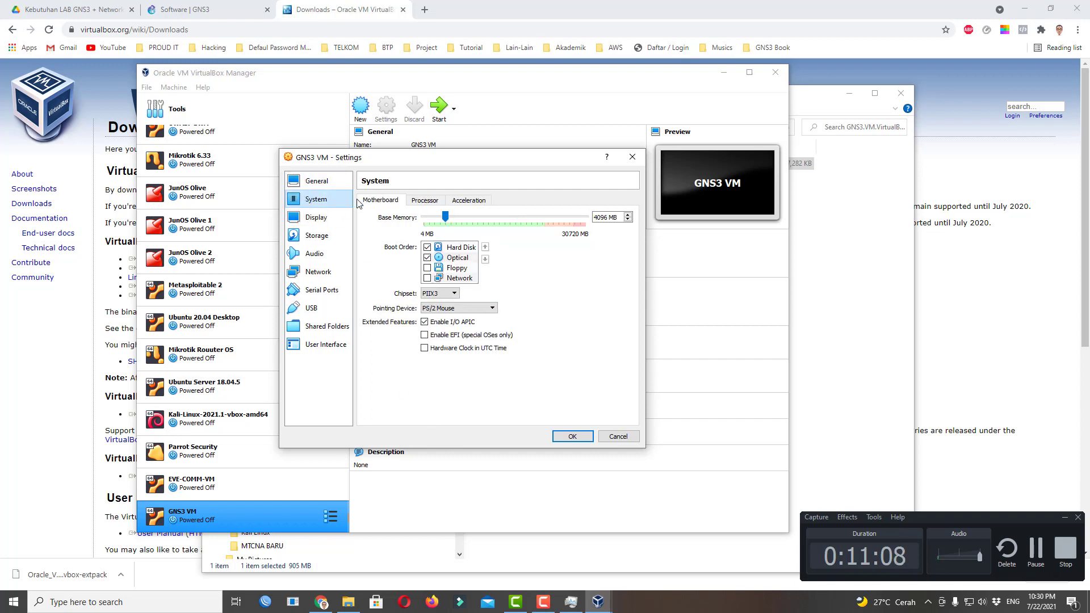
pyautogui.click(425, 201)
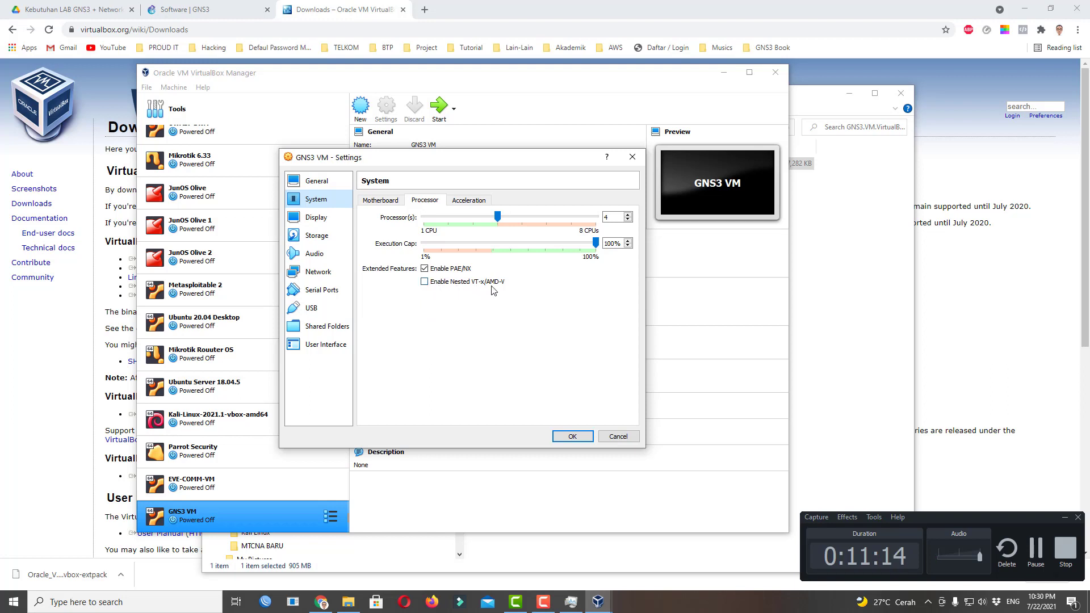
pyautogui.click(424, 282)
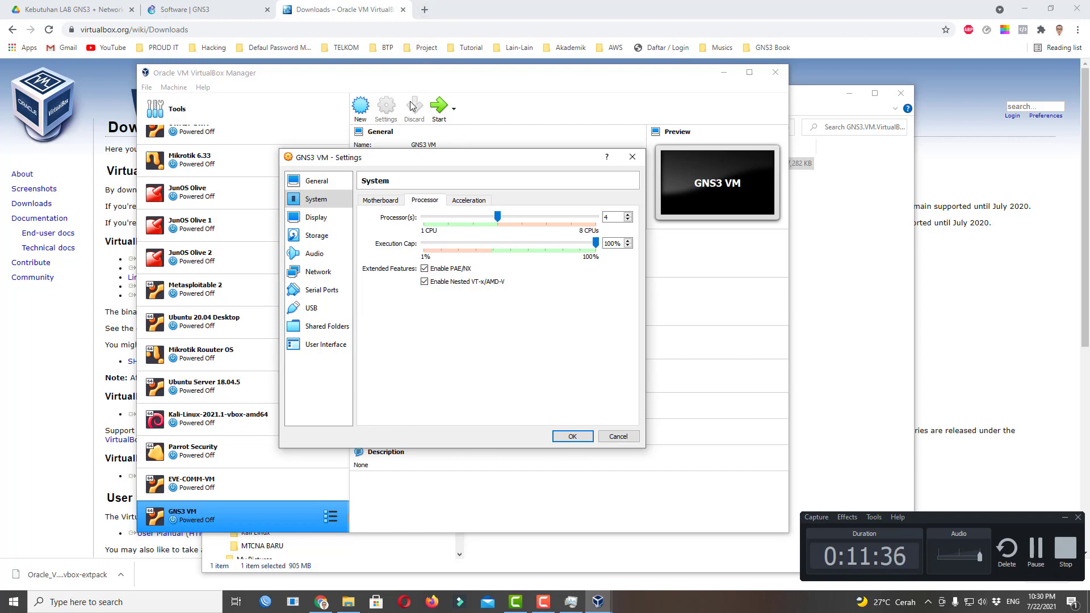
pyautogui.click(465, 203)
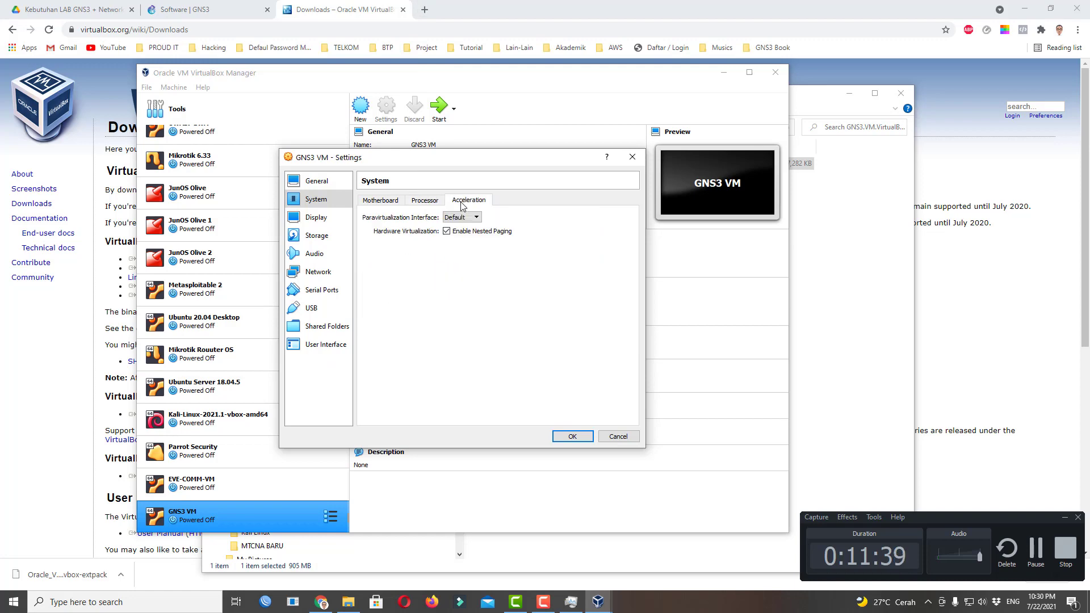
pyautogui.click(570, 437)
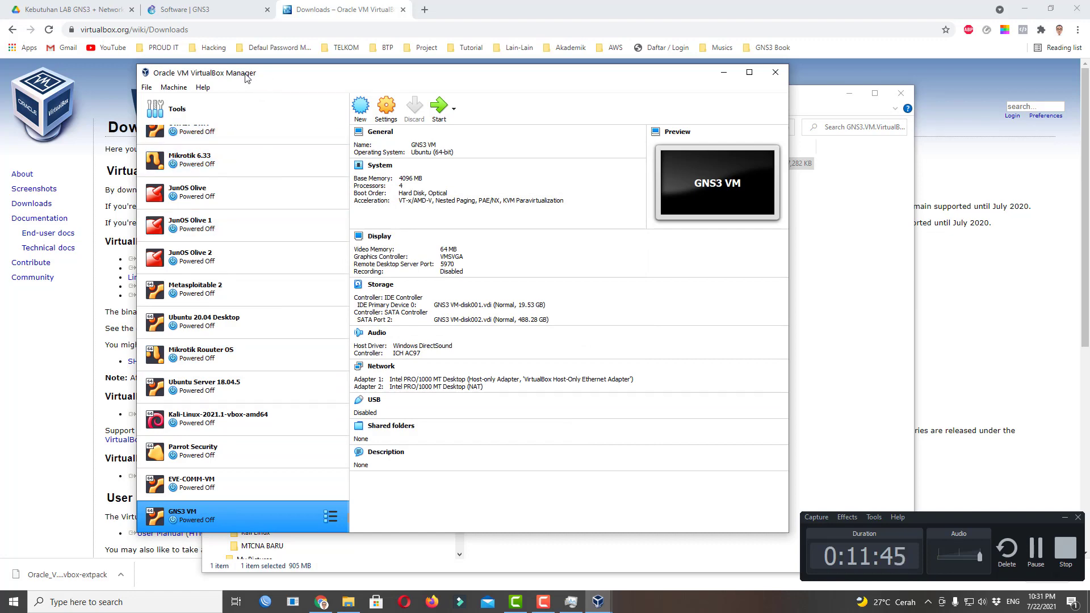
# Minimize VirtualBox and launch the GNS3-2.2.22-all-in-one-regular installer from the LAB Minimun GNS3 folder.
pyautogui.click(723, 76)
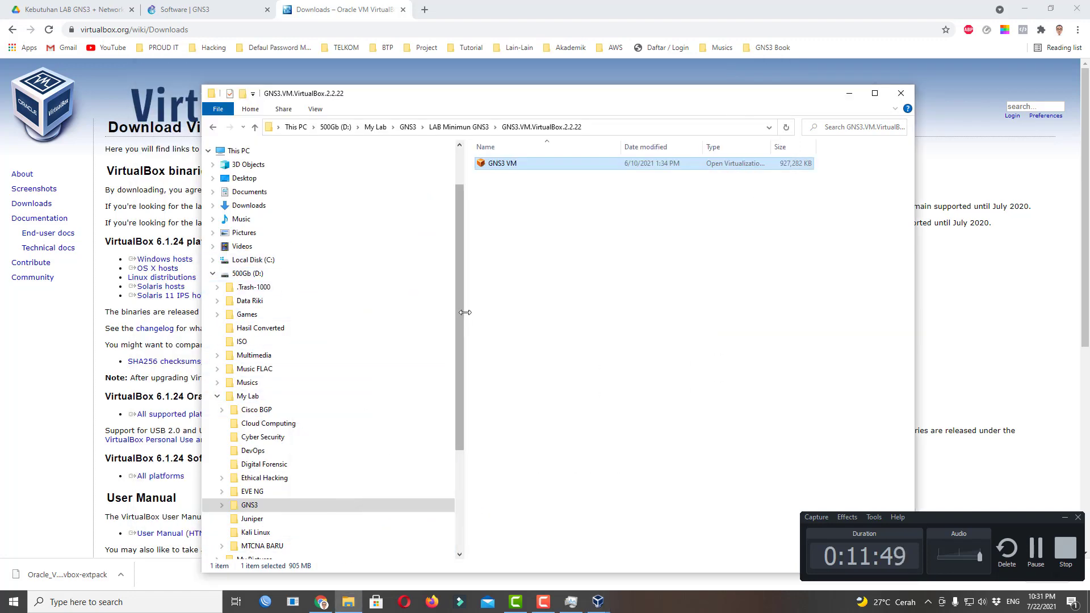
pyautogui.scroll(-2, 460, 312)
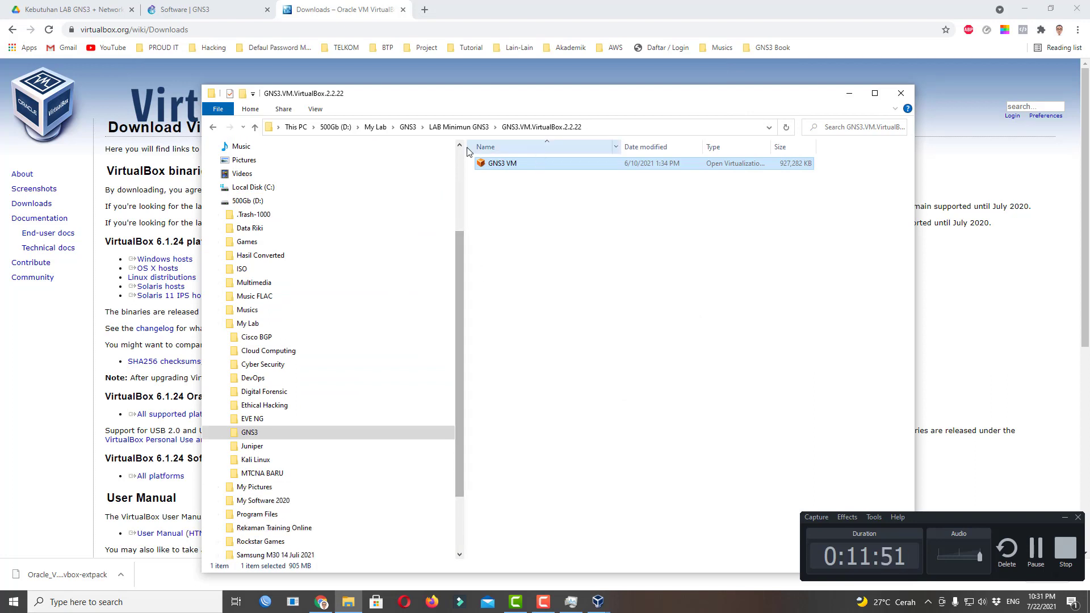
pyautogui.click(459, 126)
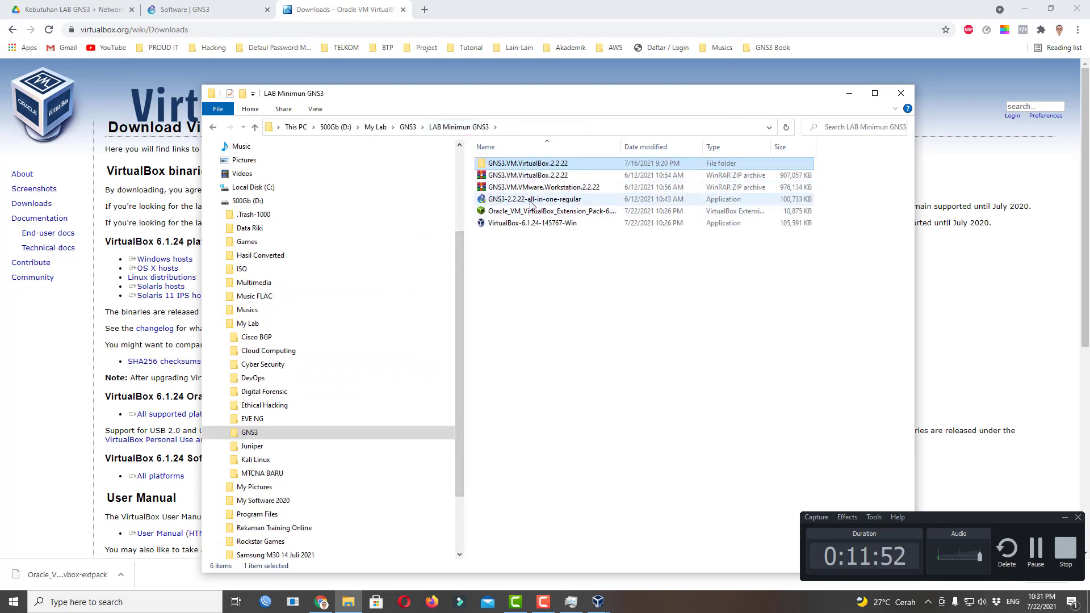
pyautogui.click(536, 201)
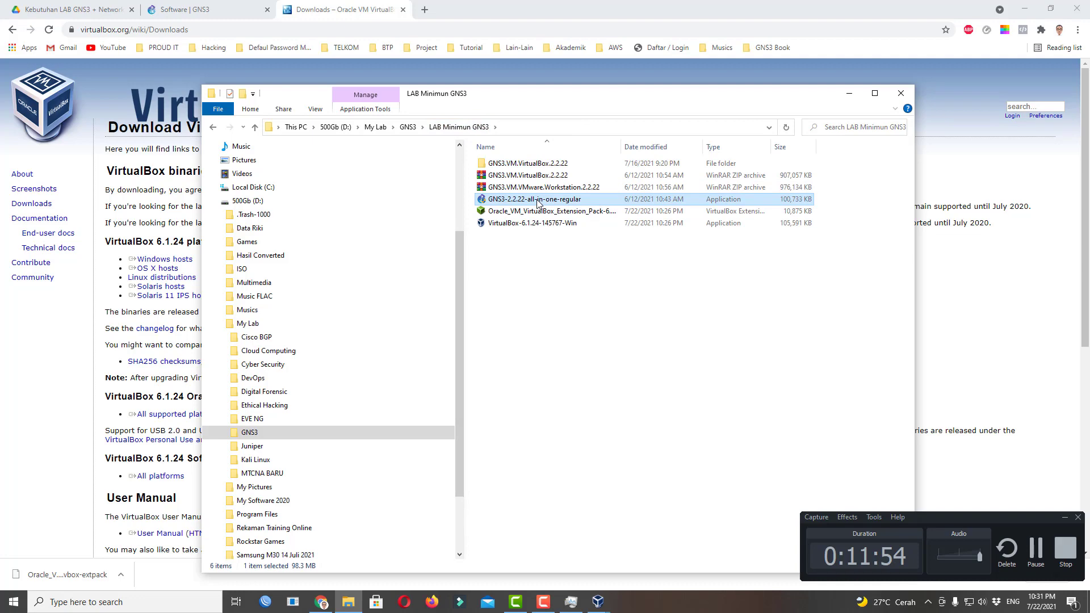
pyautogui.doubleClick(537, 201)
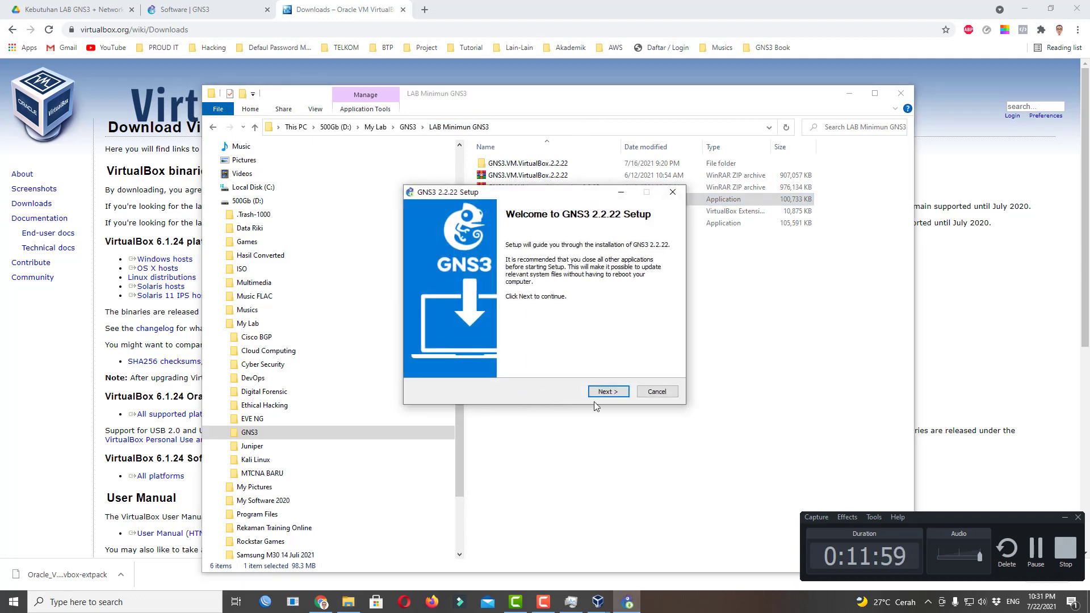
# Start installing GNS3 2.2.22 as a local installation in C:\Program Files\GNS3, using the GNS3 Start Menu folder.
pyautogui.click(608, 396)
pyautogui.click(607, 391)
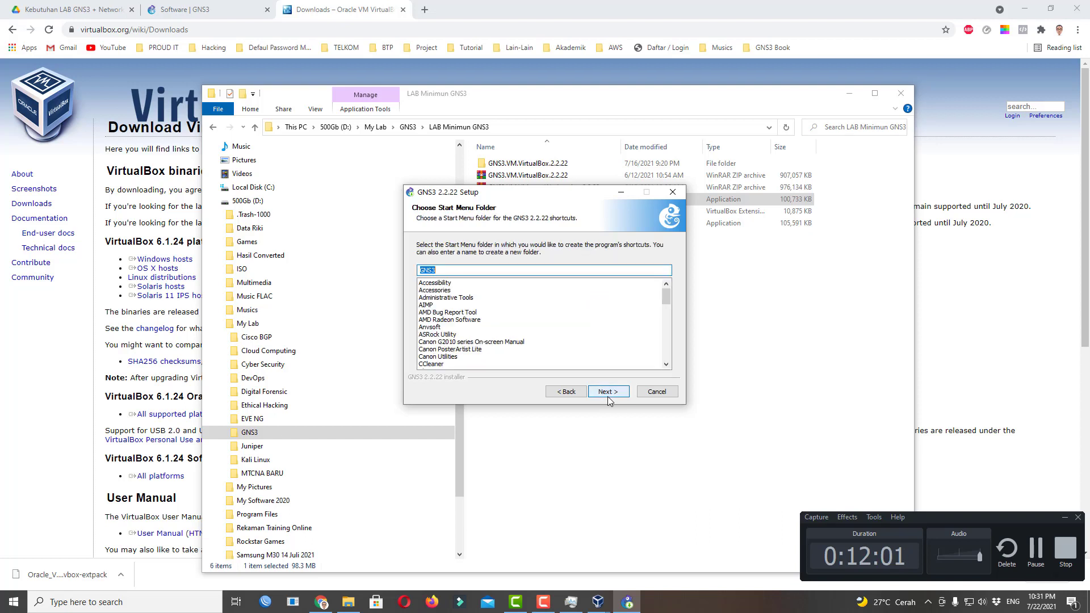
pyautogui.click(607, 391)
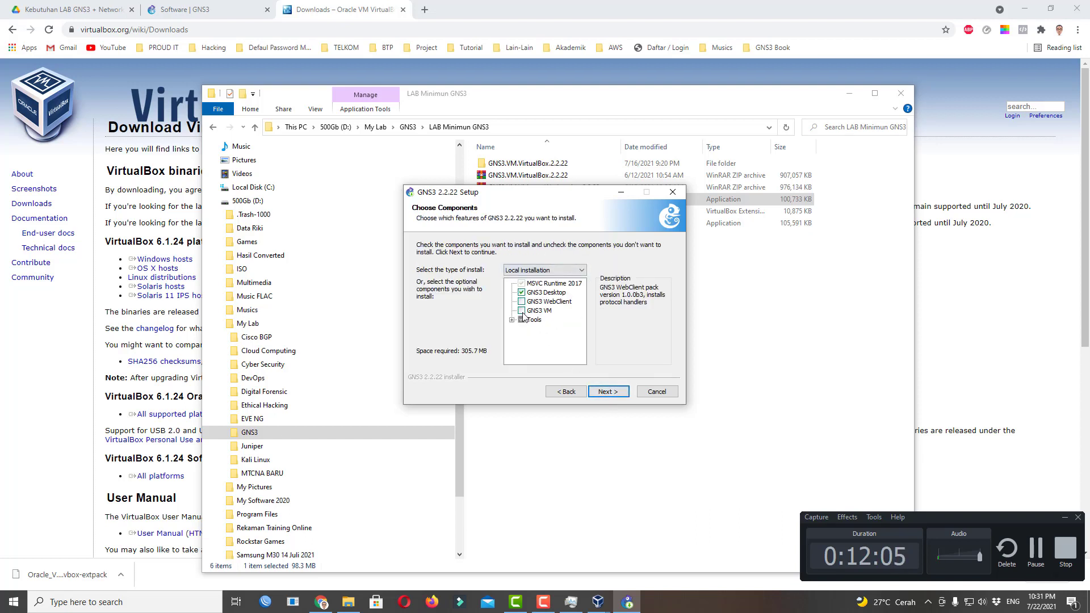
pyautogui.click(607, 391)
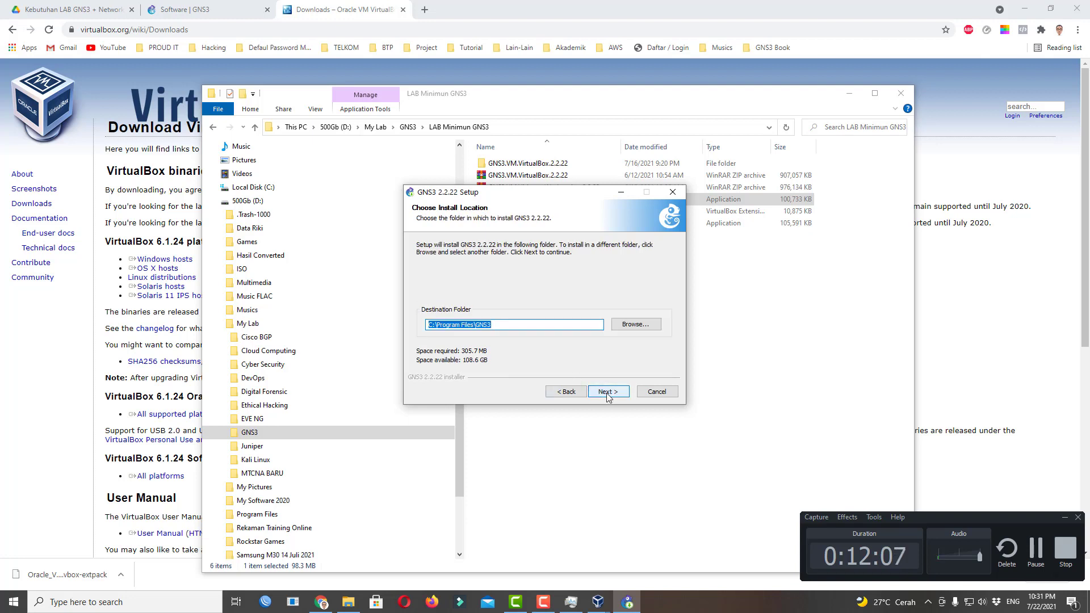
pyautogui.click(606, 393)
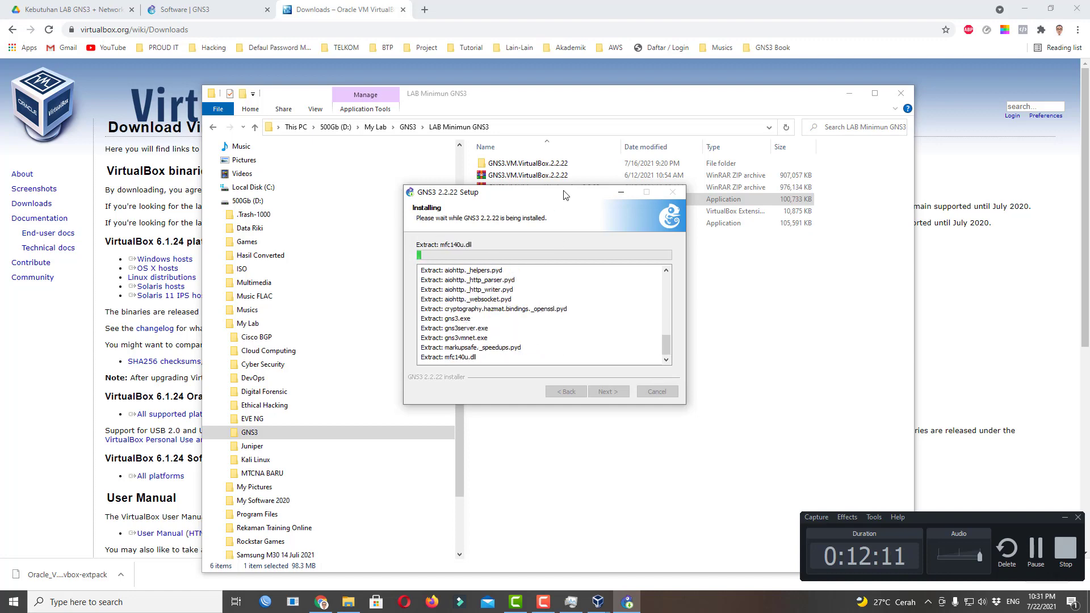
# Move the setup window aside and decline replacing Npcap 1.31 with Npcap 0.9990.
pyautogui.moveTo(511, 191); pyautogui.dragTo(332, 159)
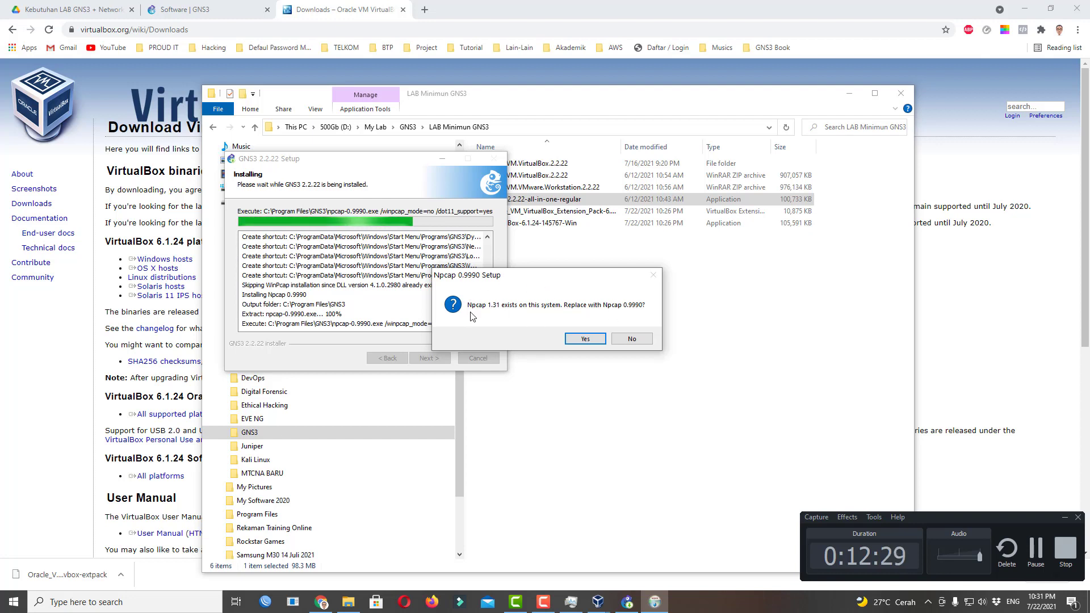
pyautogui.click(629, 340)
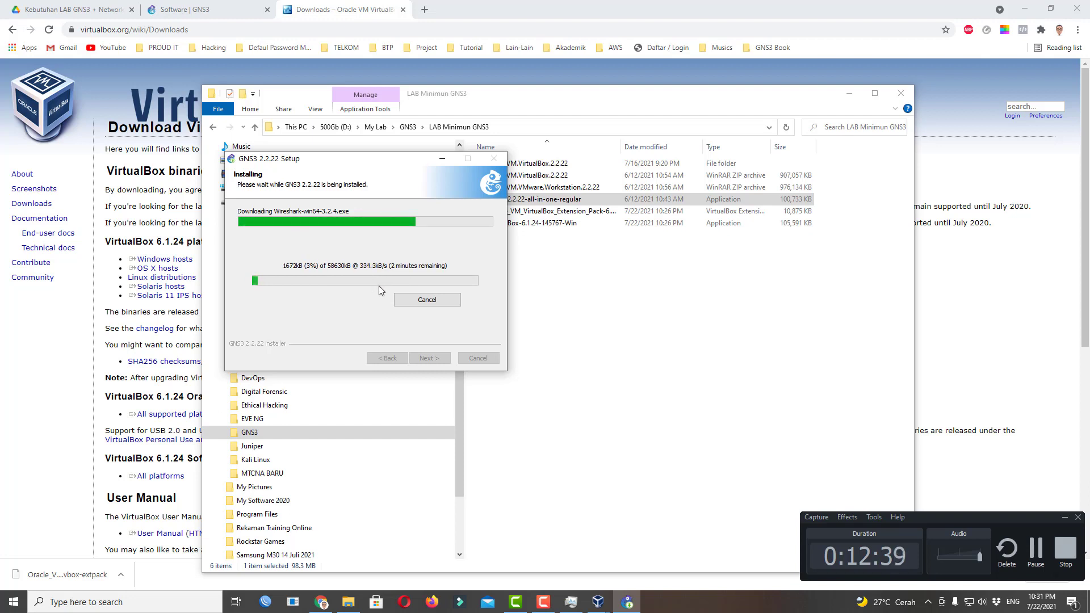
pyautogui.click(1035, 559)
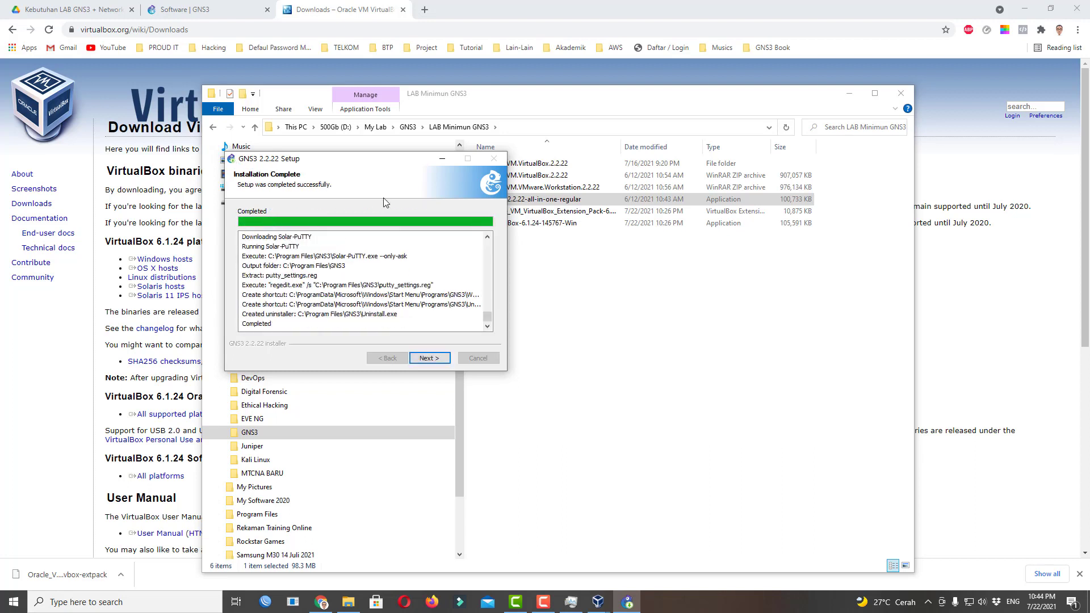
# Decline the free Solarwinds Standard Toolset license and finish the setup with Start GNS3 enabled.
pyautogui.click(440, 362)
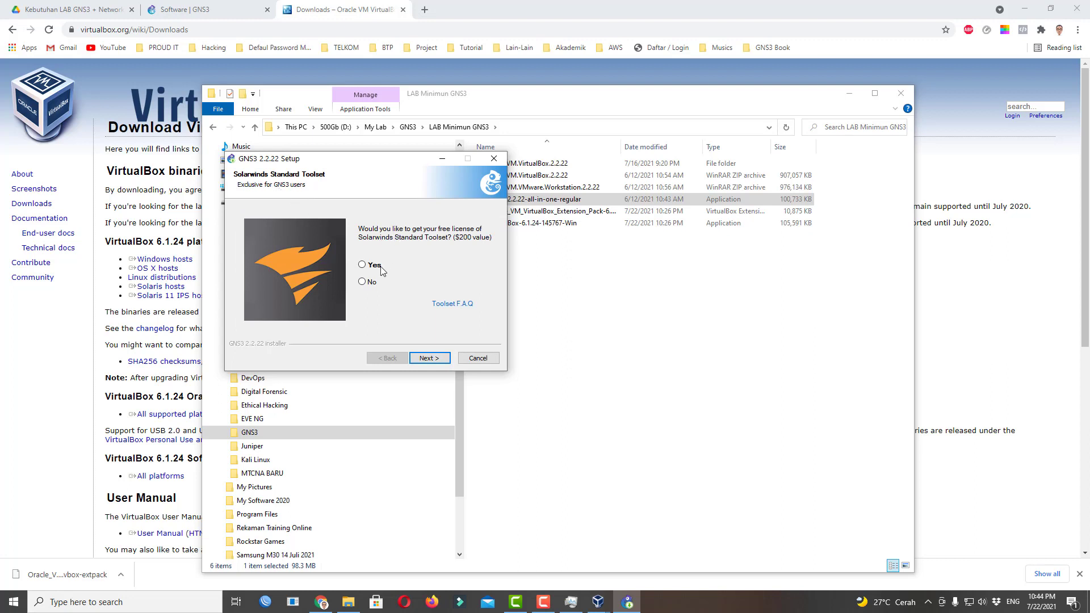
pyautogui.click(436, 358)
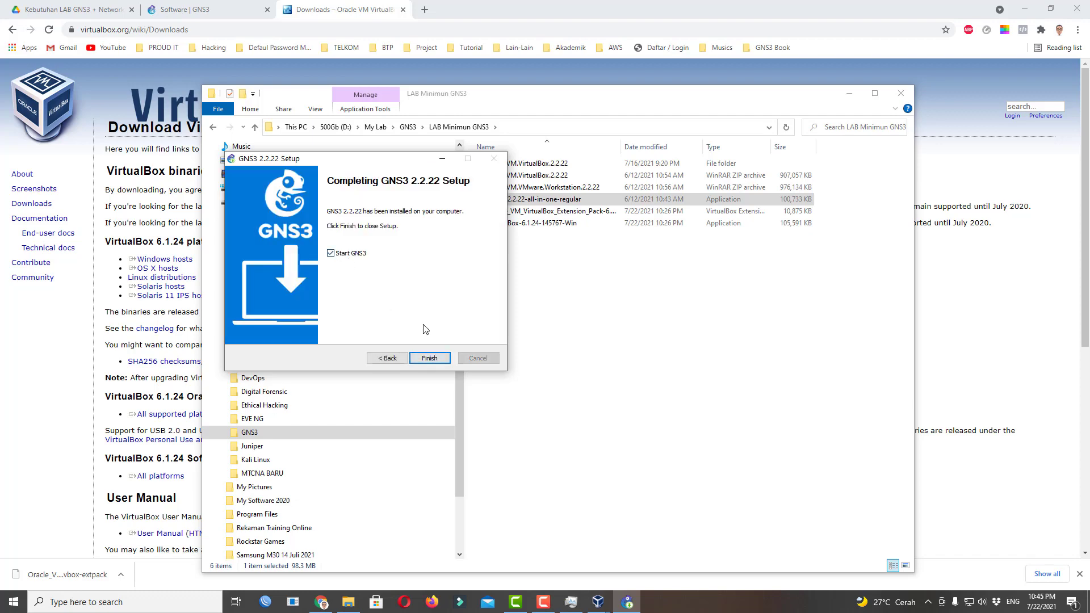
pyautogui.click(430, 358)
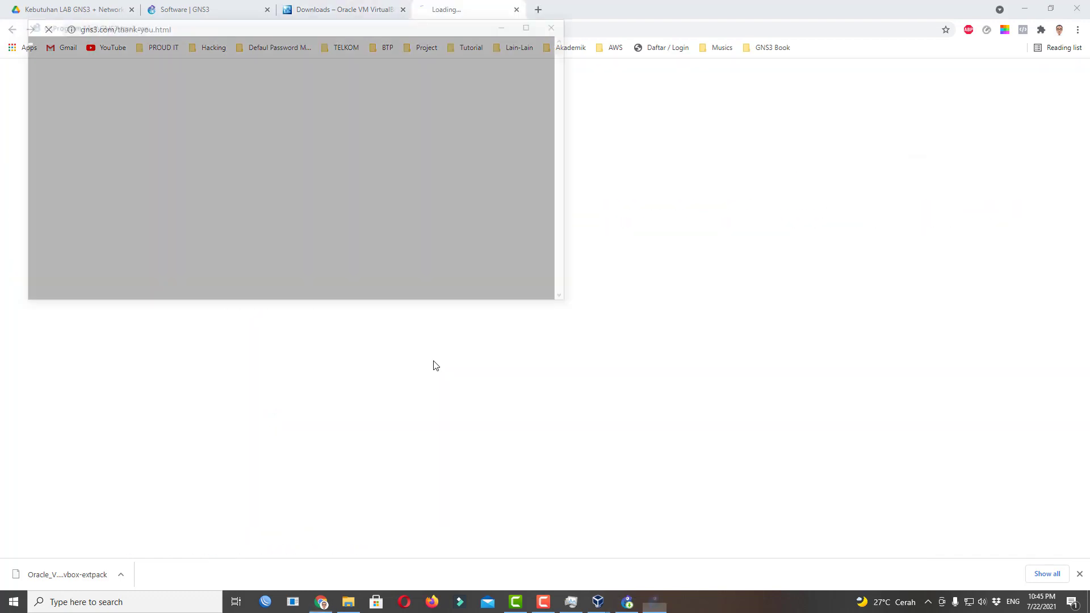
# Minimize the browser showing the GNS3 thank-you page and the LAB Minimun GNS3 folder window.
pyautogui.click(544, 603)
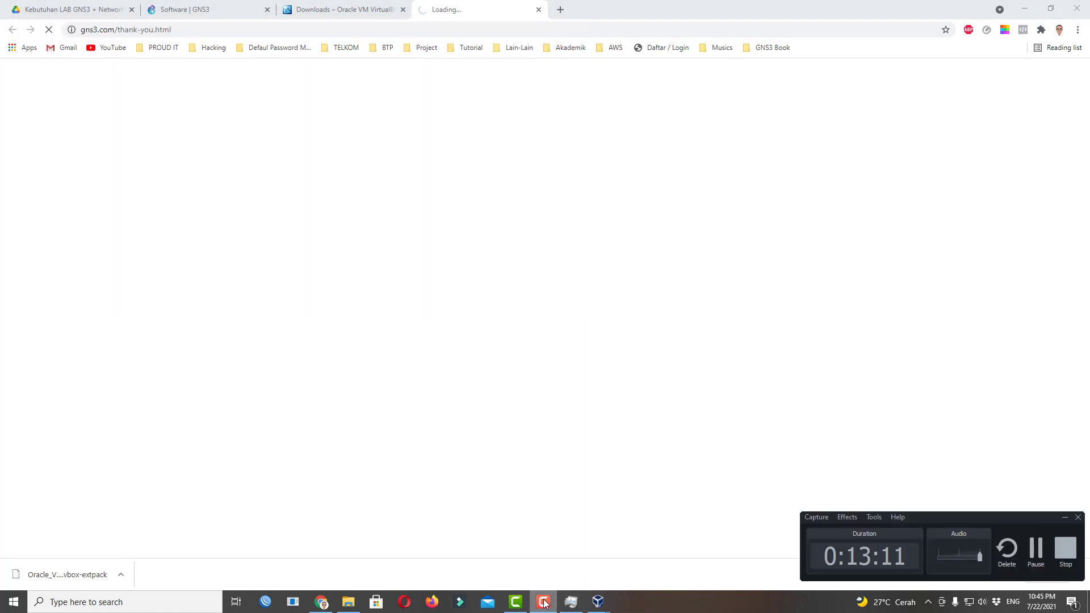
pyautogui.click(543, 603)
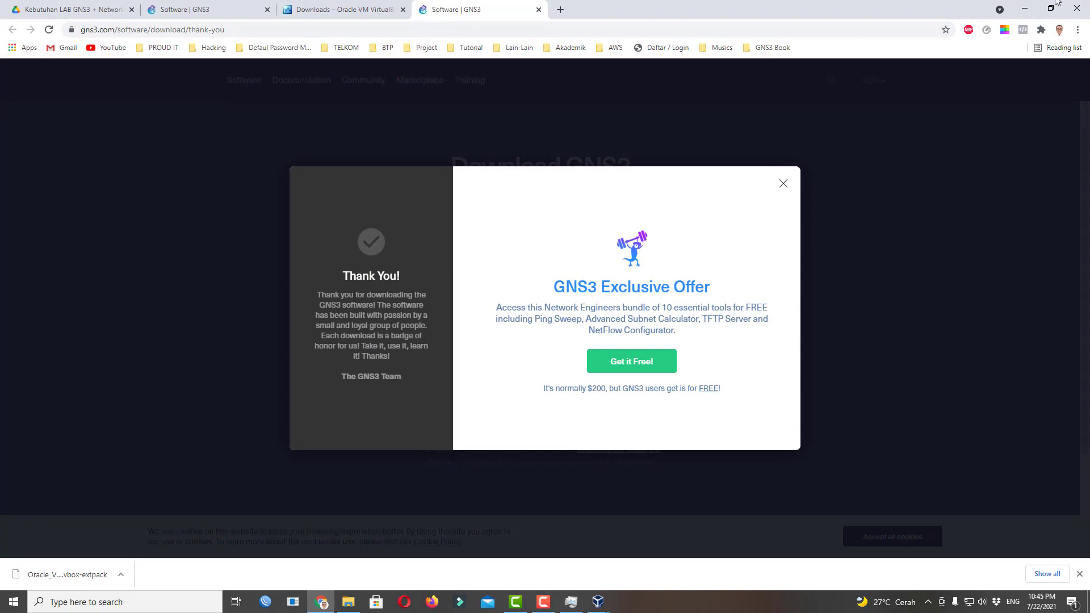
pyautogui.click(1025, 9)
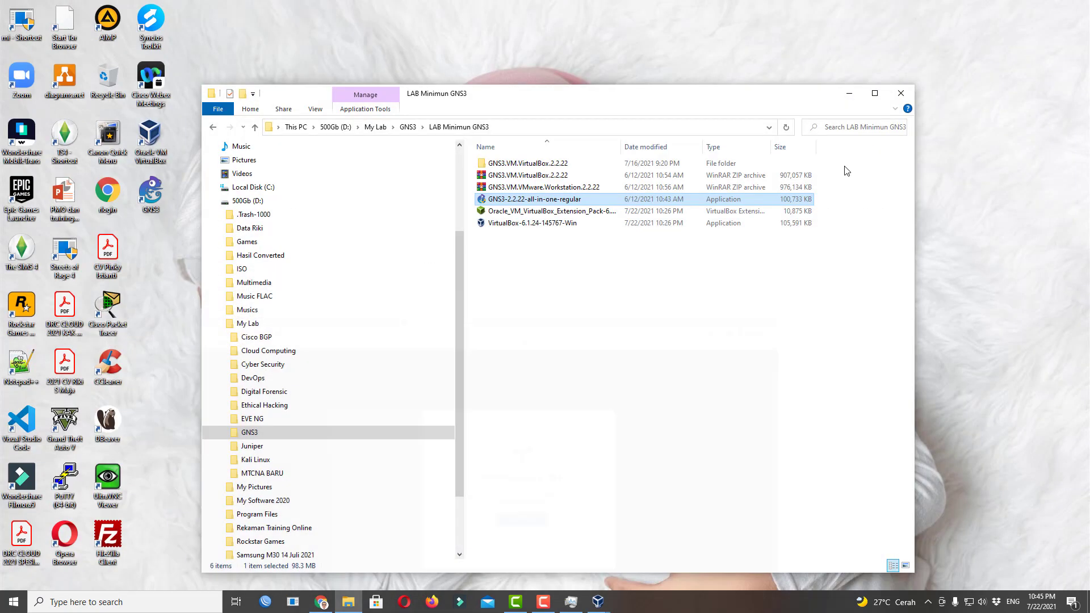
pyautogui.click(848, 94)
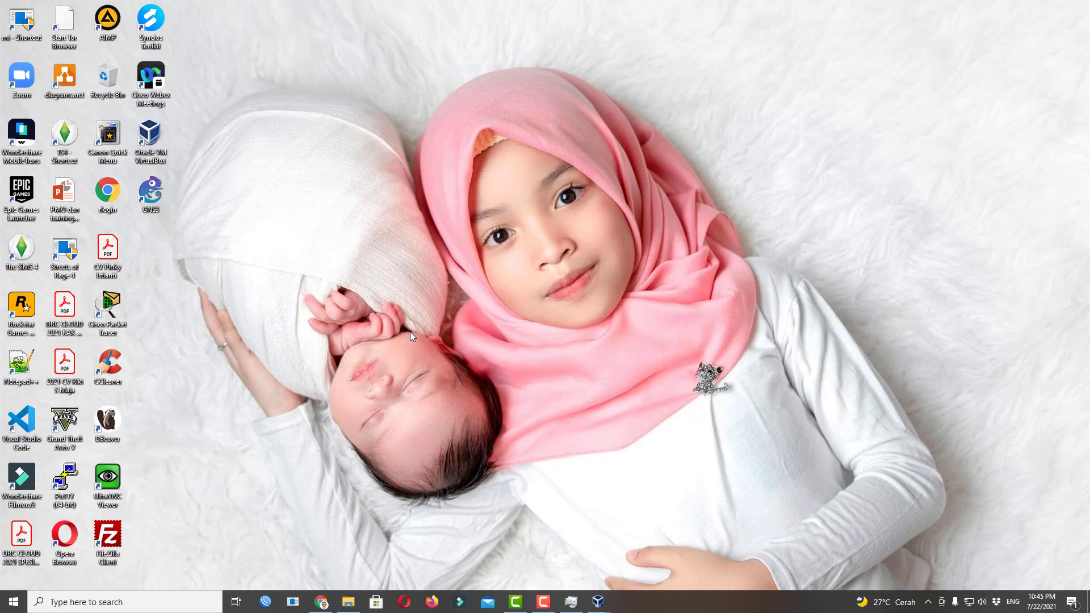
# Check the memory usage in Task Manager and minimize its window.
pyautogui.click(571, 602)
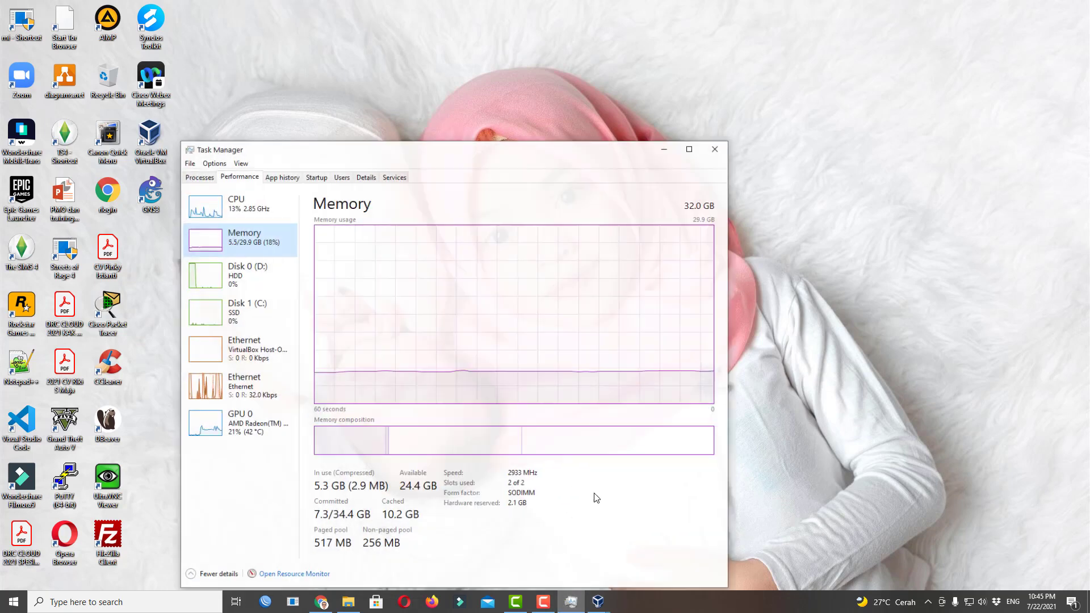
pyautogui.click(664, 141)
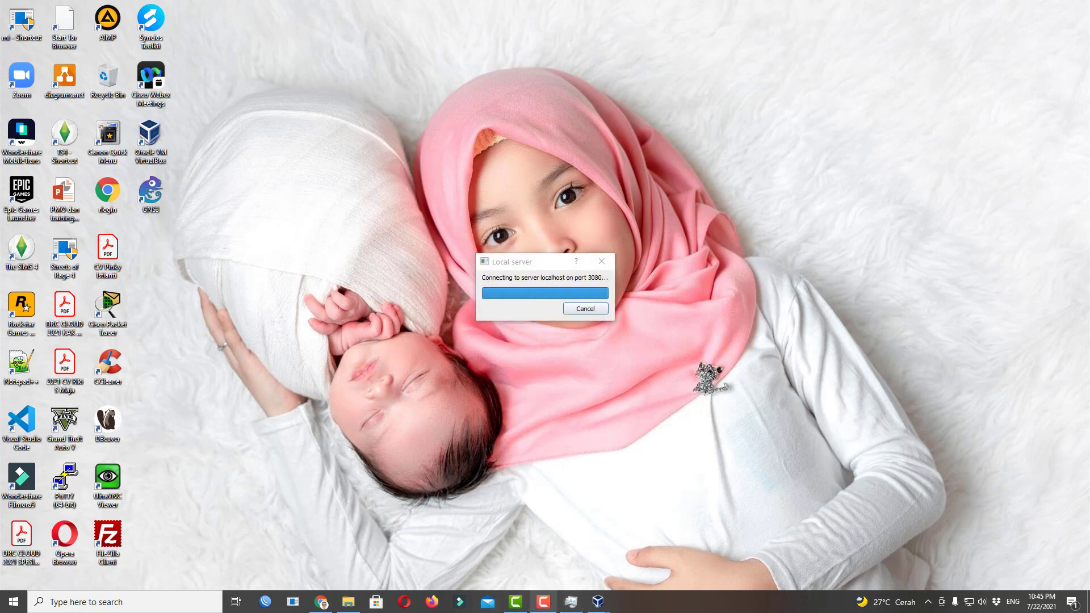
pyautogui.moveTo(576, 603)
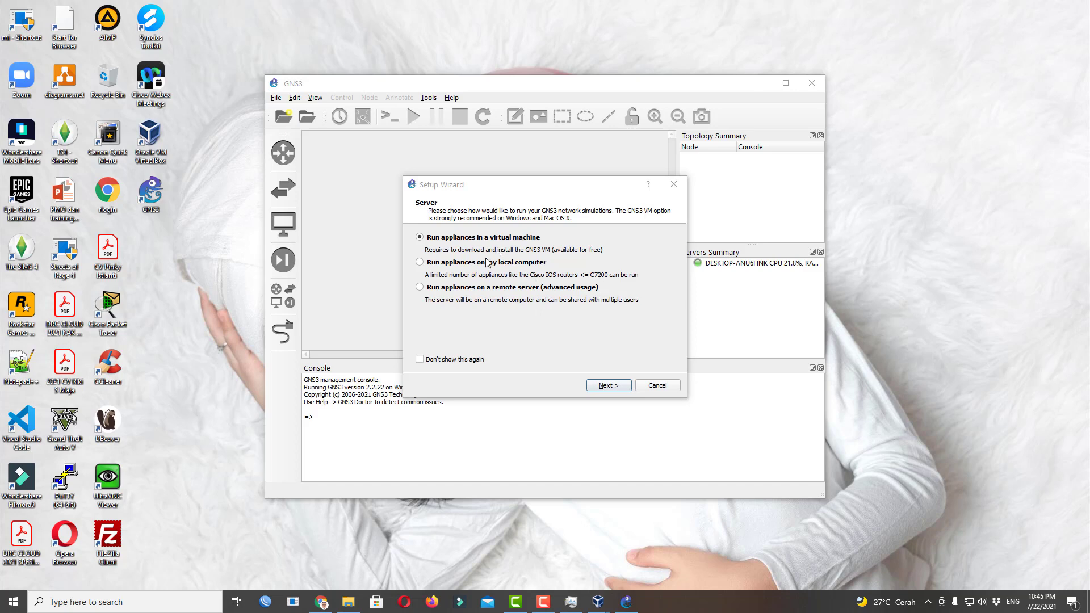
# In GNS3's Setup Wizard, run appliances in a virtual machine, keep the local server on localhost port 3080, and choose VirtualBox as virtualization software.
pyautogui.click(598, 388)
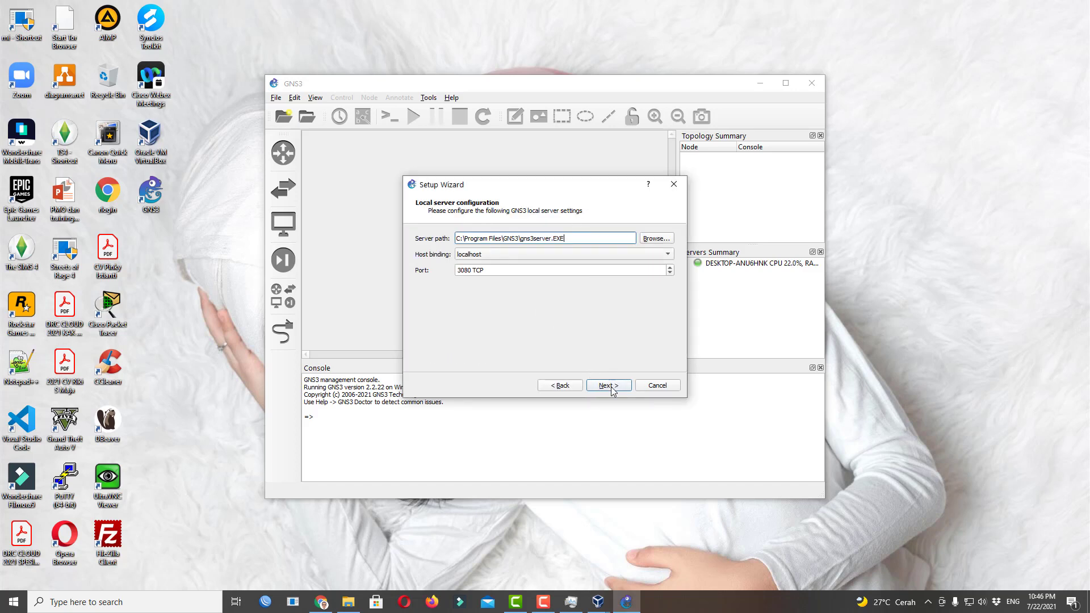
pyautogui.click(611, 389)
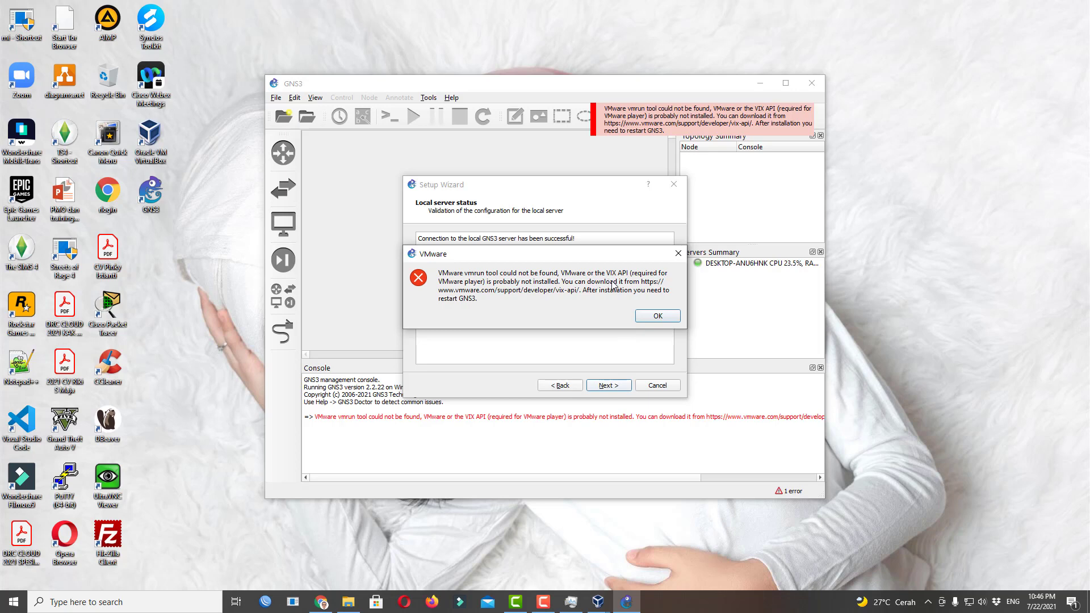
pyautogui.click(653, 317)
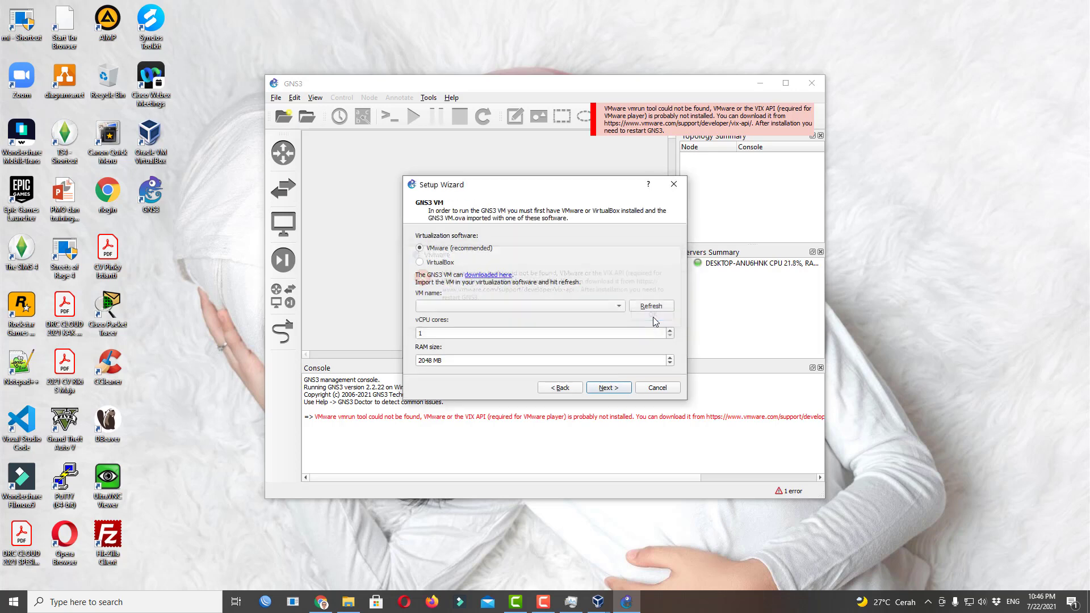
pyautogui.click(420, 262)
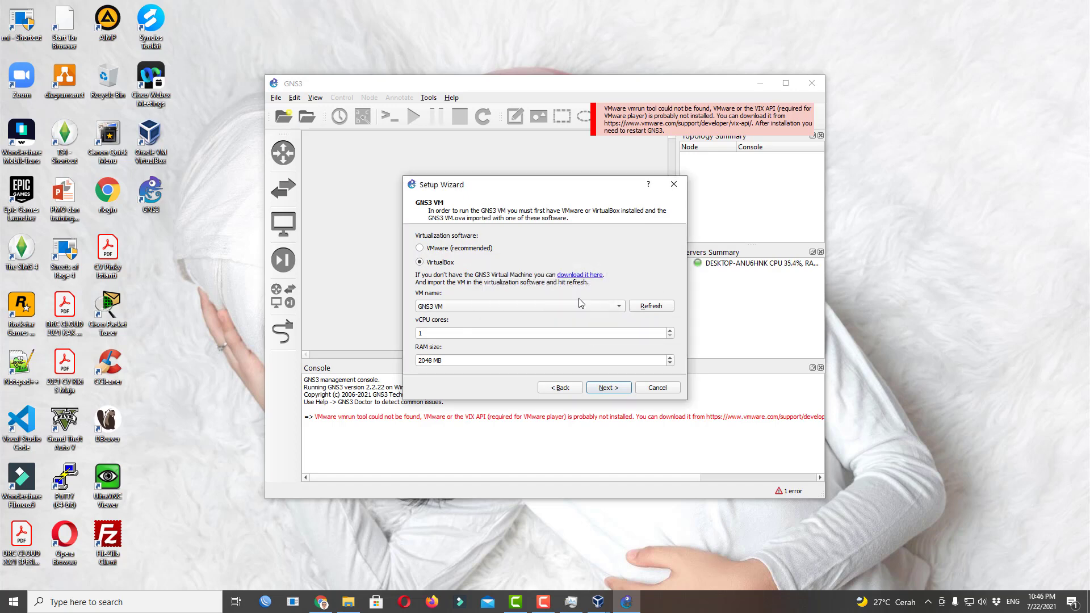
# Switch to VirtualBox Manager and place its window below the wizard's settings to compare the GNS3 VM's processors and memory.
pyautogui.click(598, 601)
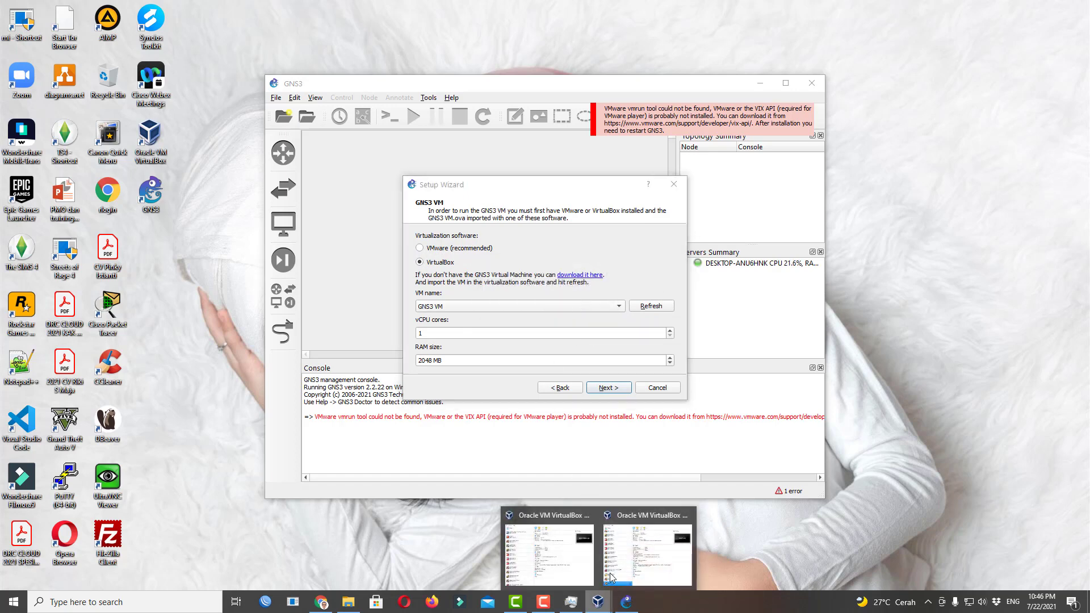
pyautogui.click(614, 538)
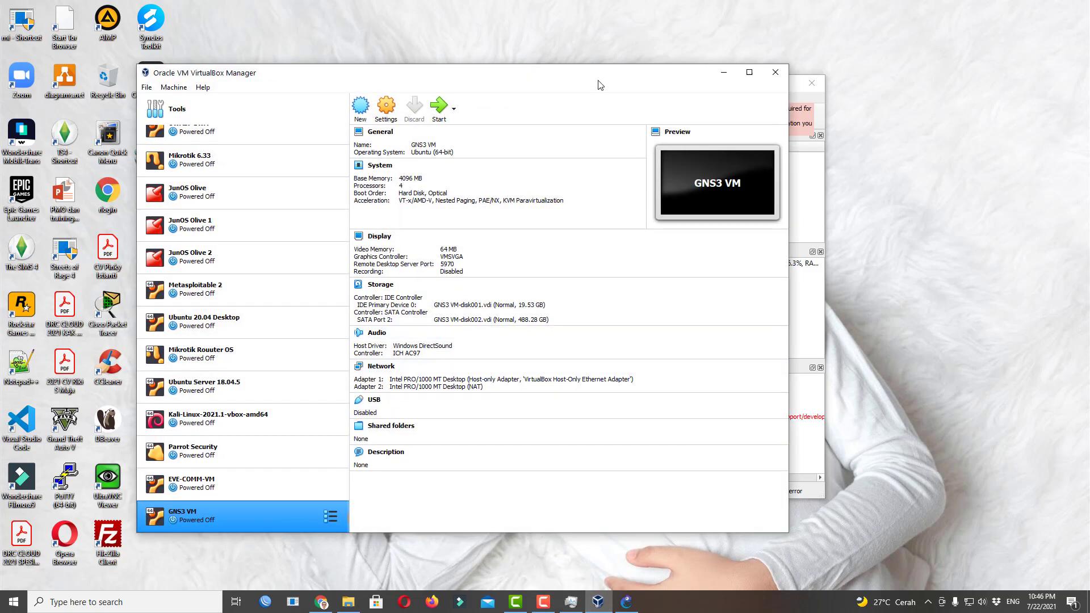
pyautogui.moveTo(600, 85); pyautogui.dragTo(569, 64)
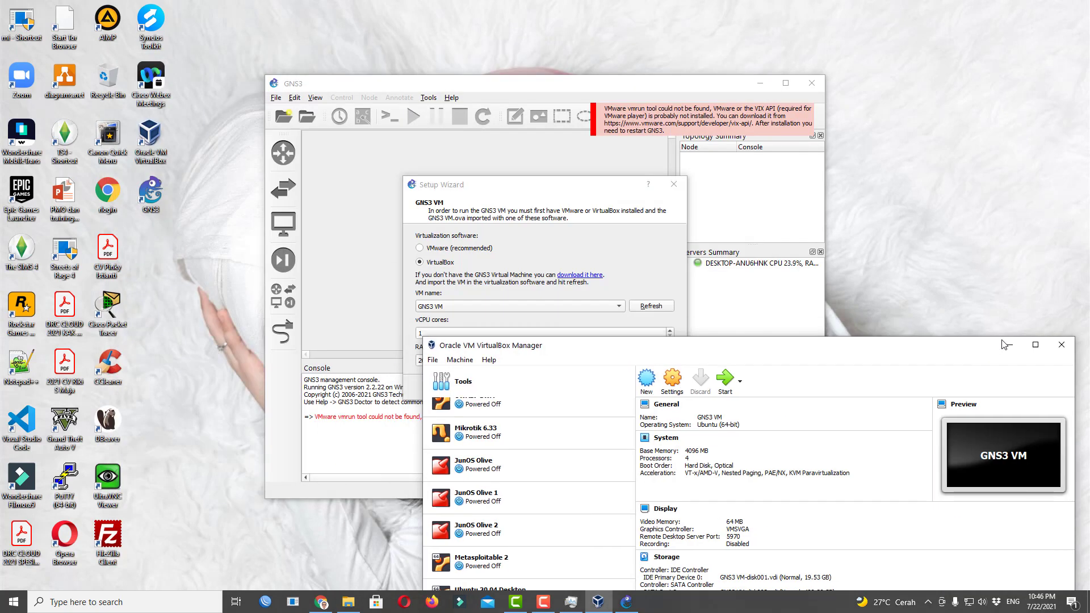
pyautogui.moveTo(658, 56); pyautogui.dragTo(755, 449)
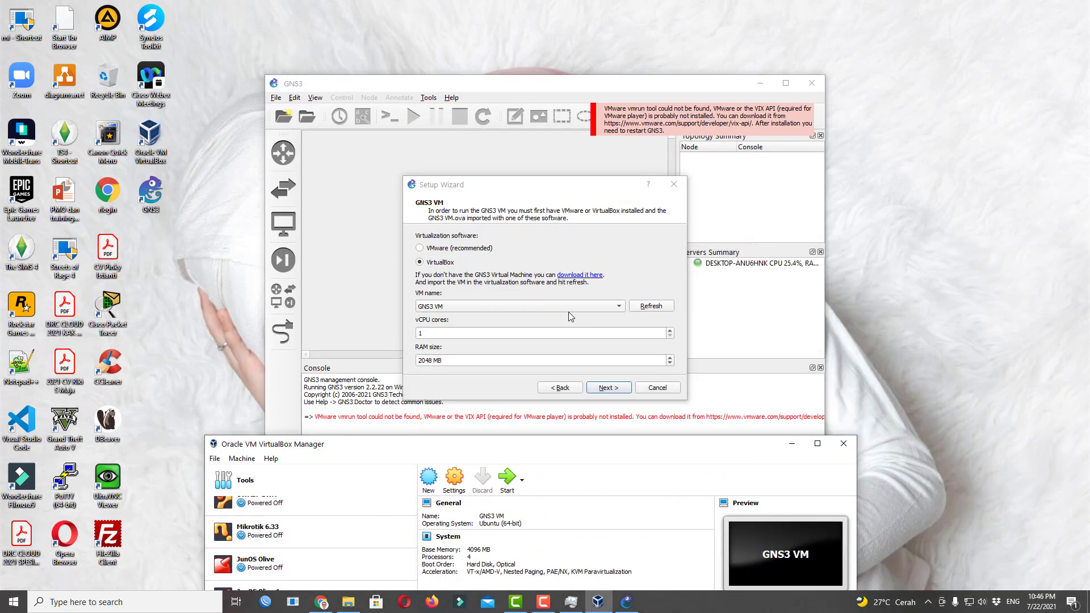
# In the wizard, select GNS3 VM as the VM, set 4 vCPU cores and 4096 MB of RAM, and finish the wizard.
pyautogui.click(634, 242)
pyautogui.click(616, 306)
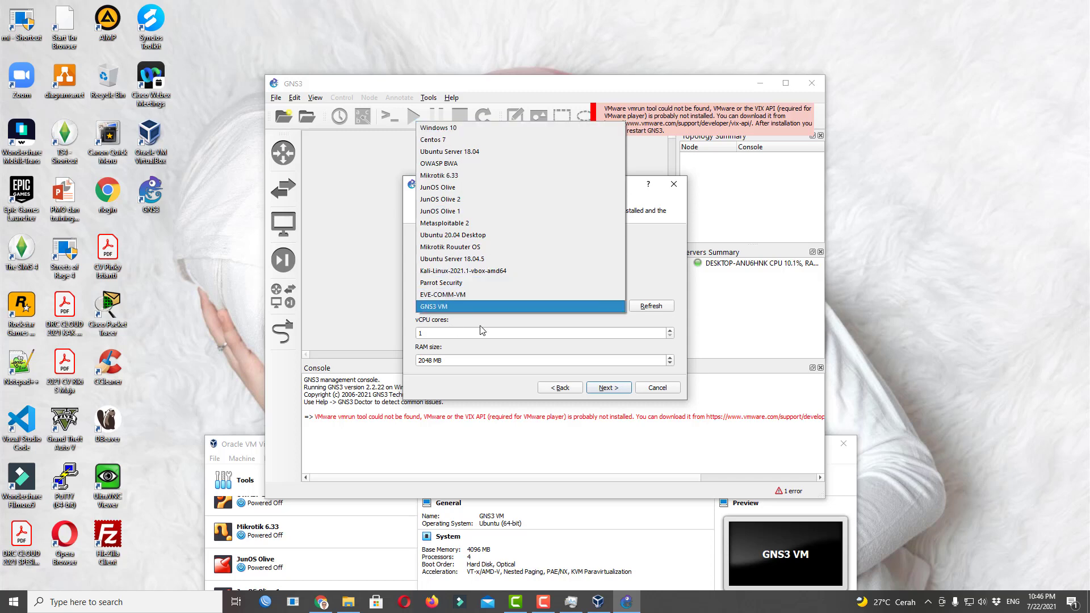
pyautogui.click(438, 307)
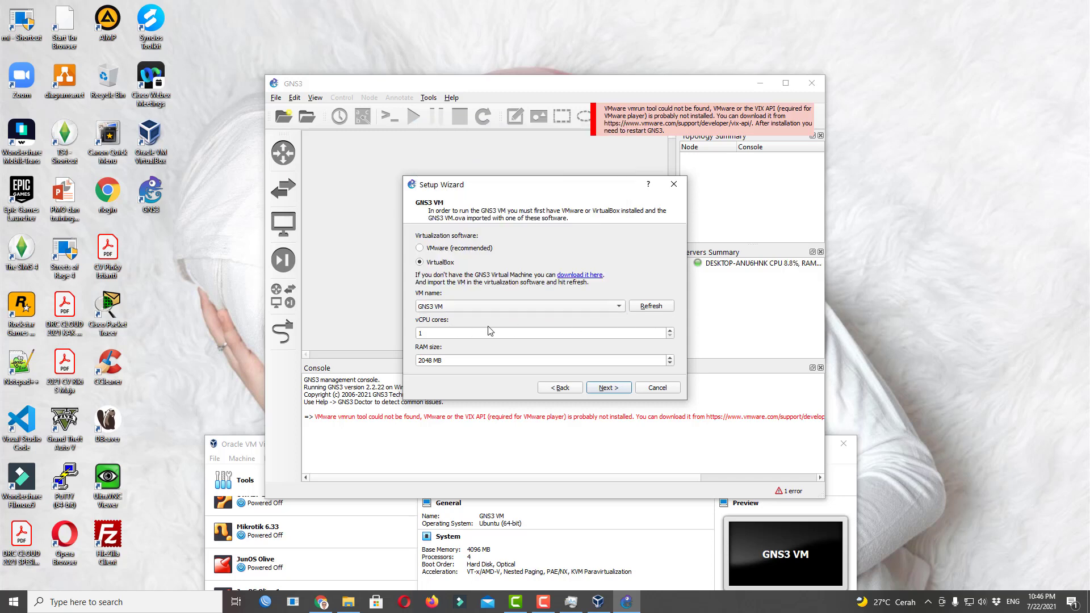
pyautogui.doubleClick(456, 335)
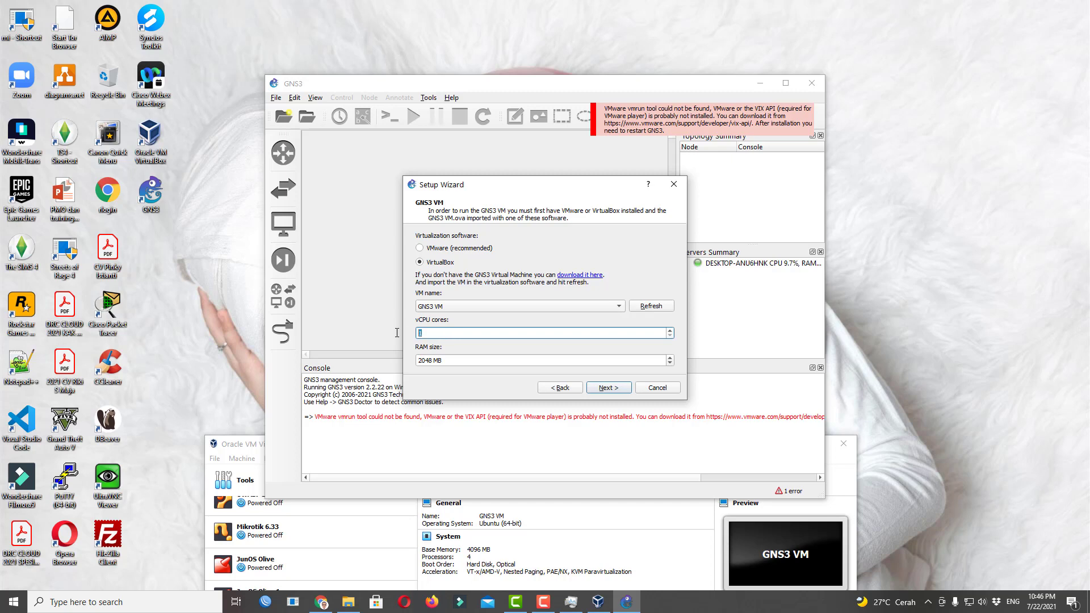
pyautogui.click(670, 331)
pyautogui.press('Tab')
pyautogui.write('4096')
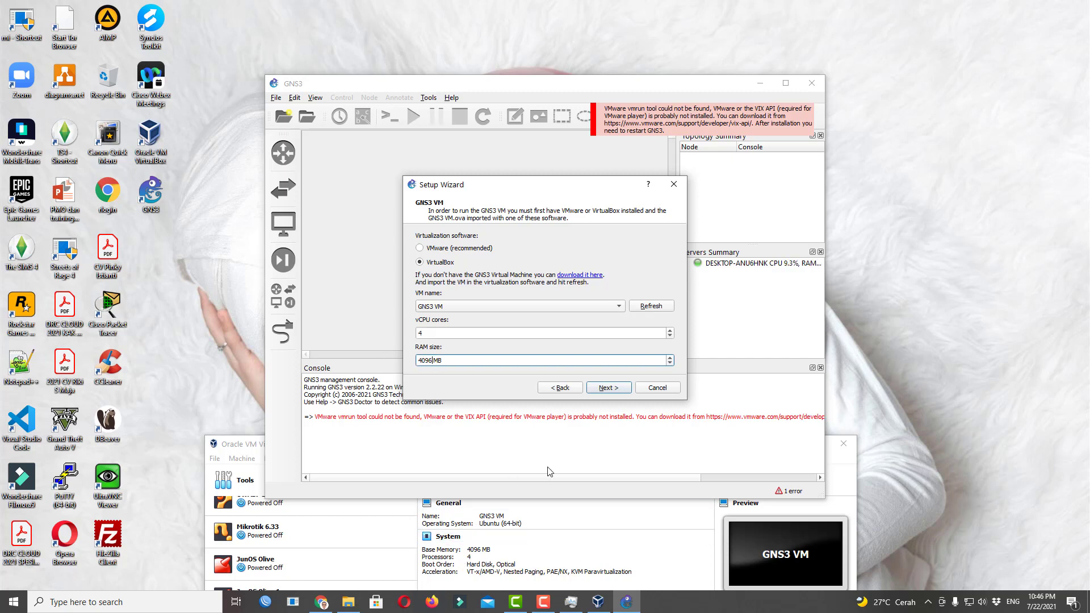
pyautogui.click(598, 388)
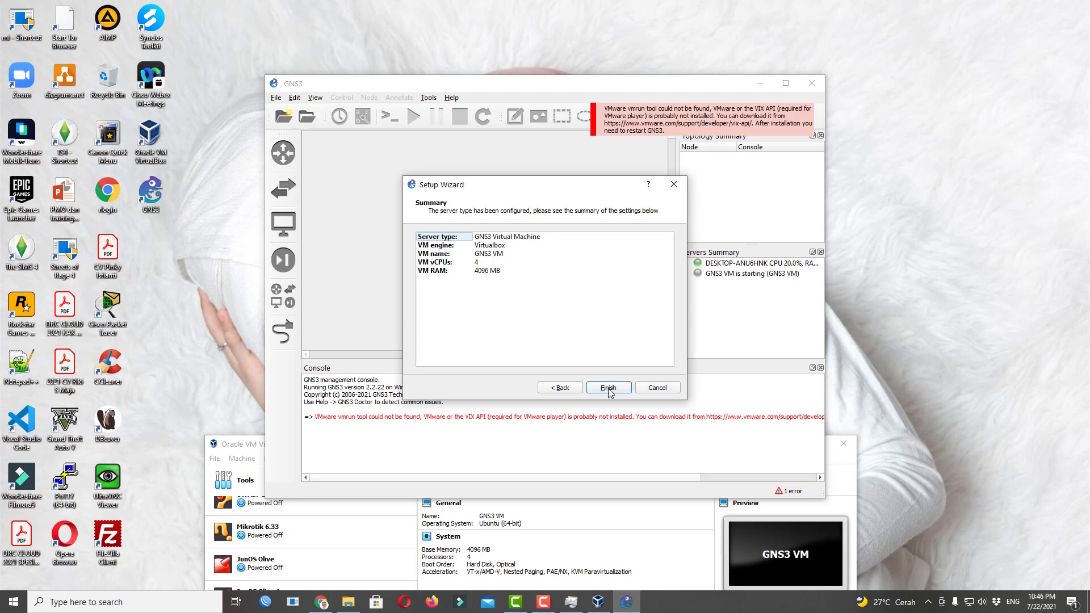
pyautogui.click(606, 392)
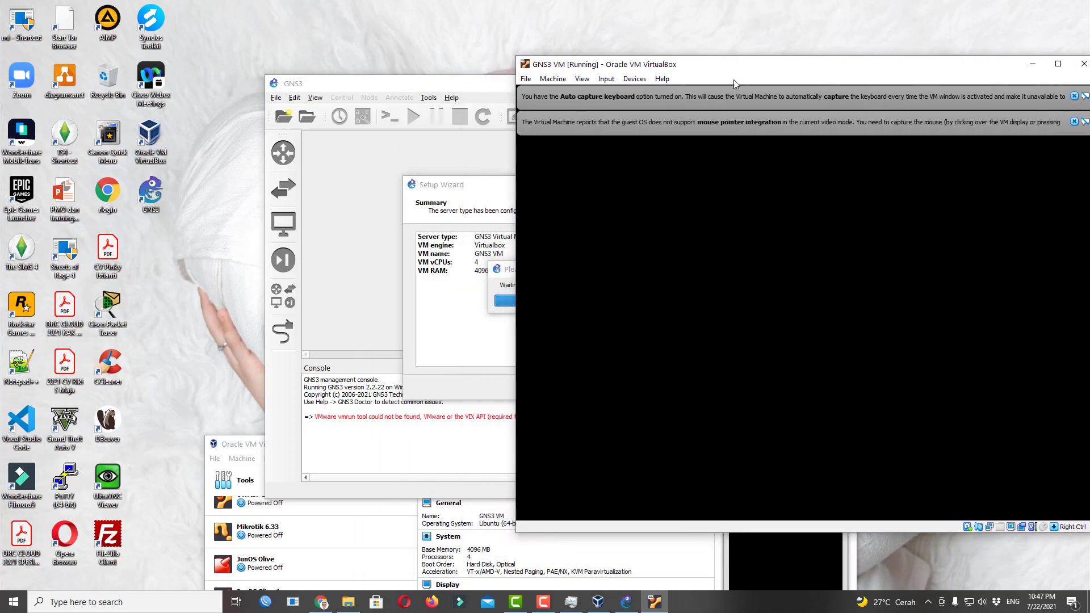
# Bring the running GNS3 VM window to the front and dismiss its keyboard capture and mouse pointer integration notices.
pyautogui.click(476, 85)
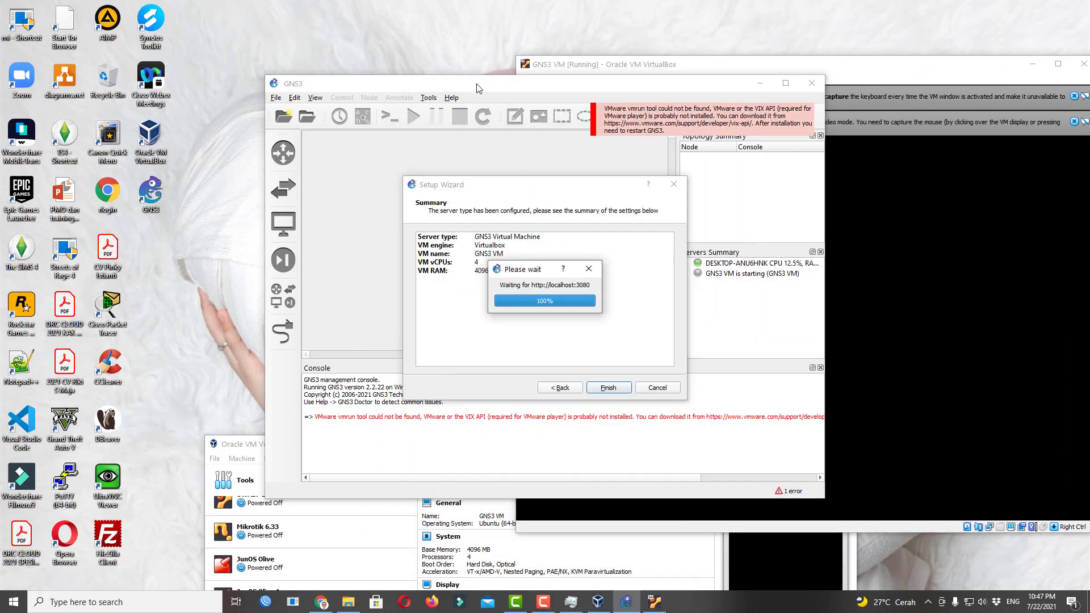
pyautogui.click(959, 94)
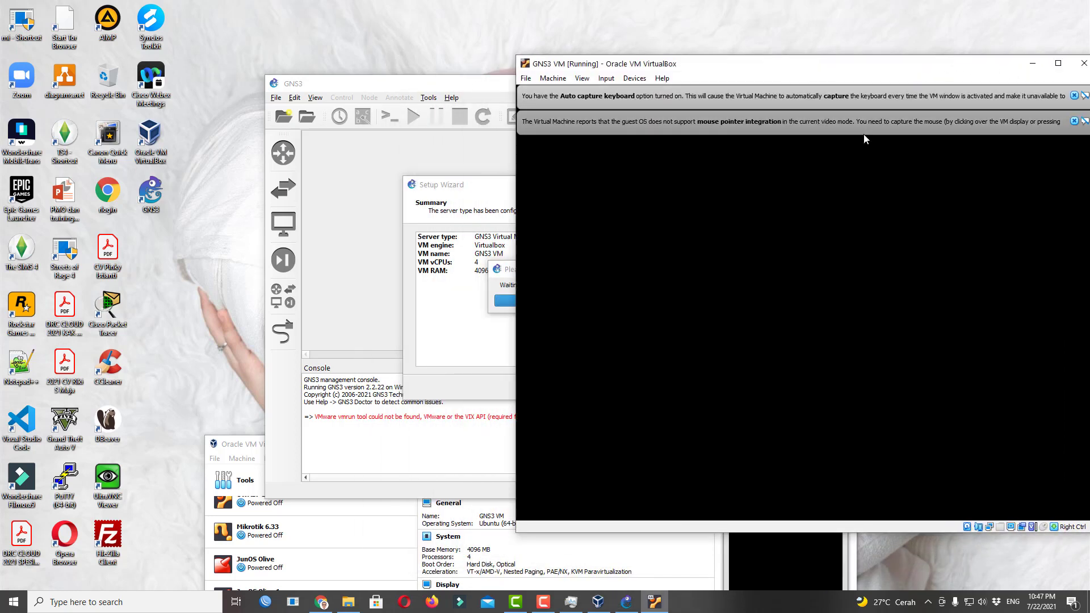
pyautogui.click(1074, 95)
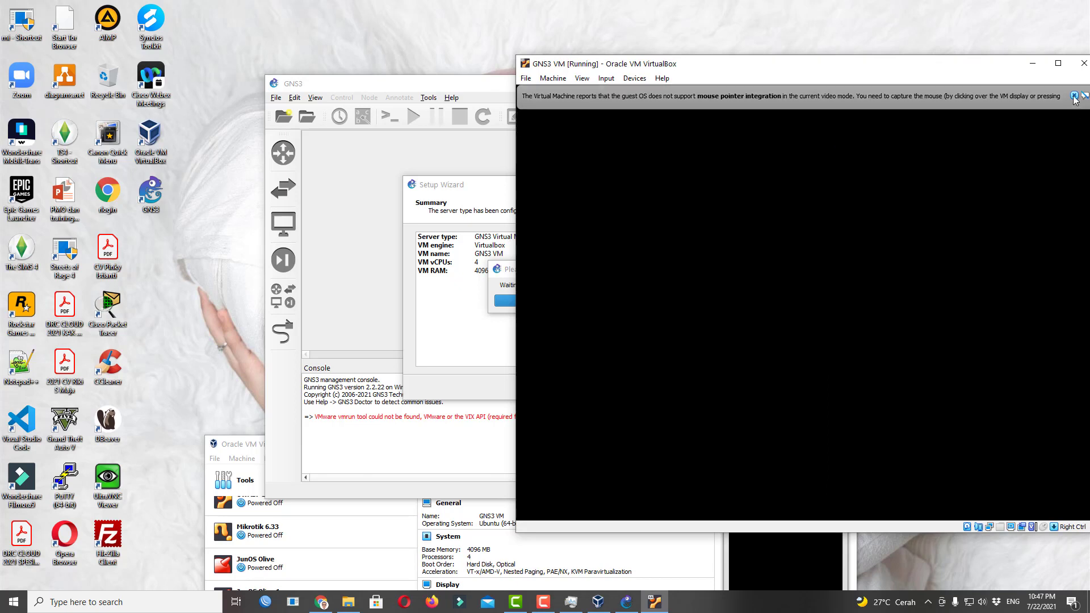
pyautogui.click(1074, 95)
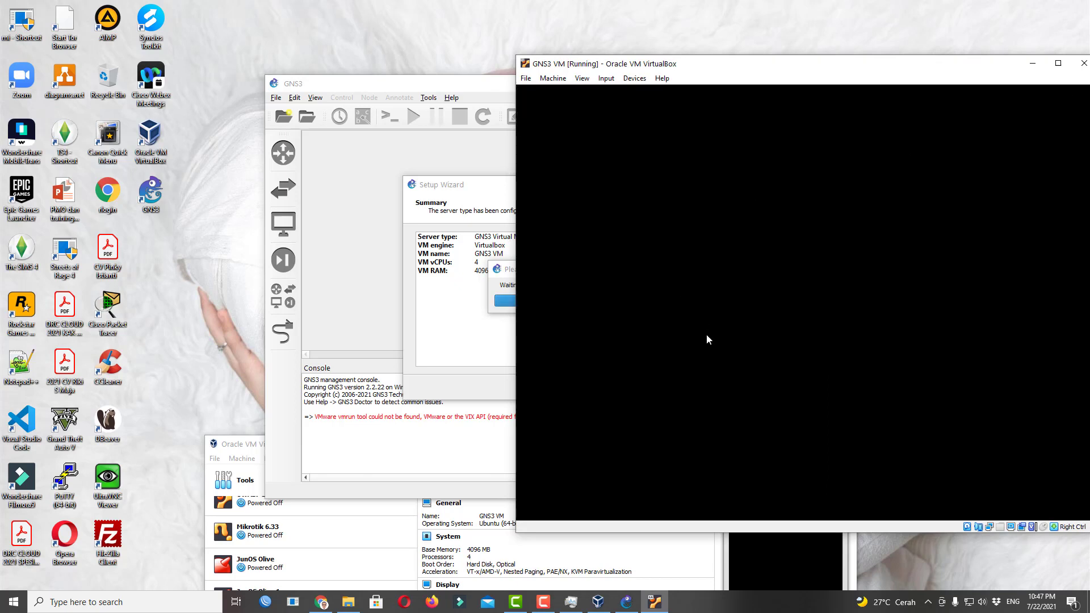
# Reposition the GNS3 VM window, dismiss its mouse pointer integration notice, and finish GNS3's Setup Wizard from the summary page.
pyautogui.moveTo(810, 59); pyautogui.dragTo(745, 61)
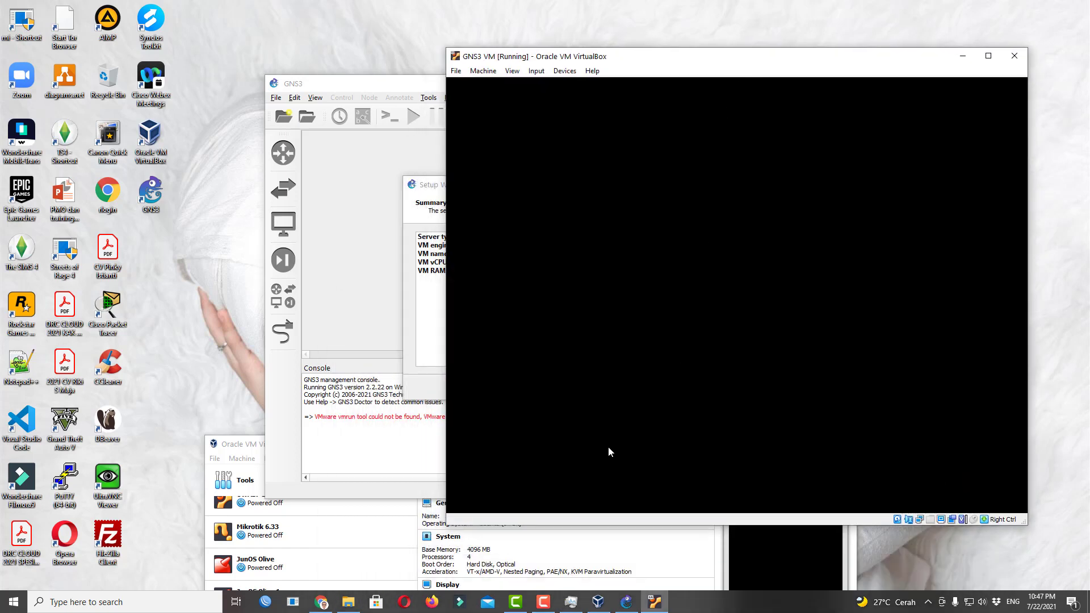
pyautogui.click(549, 608)
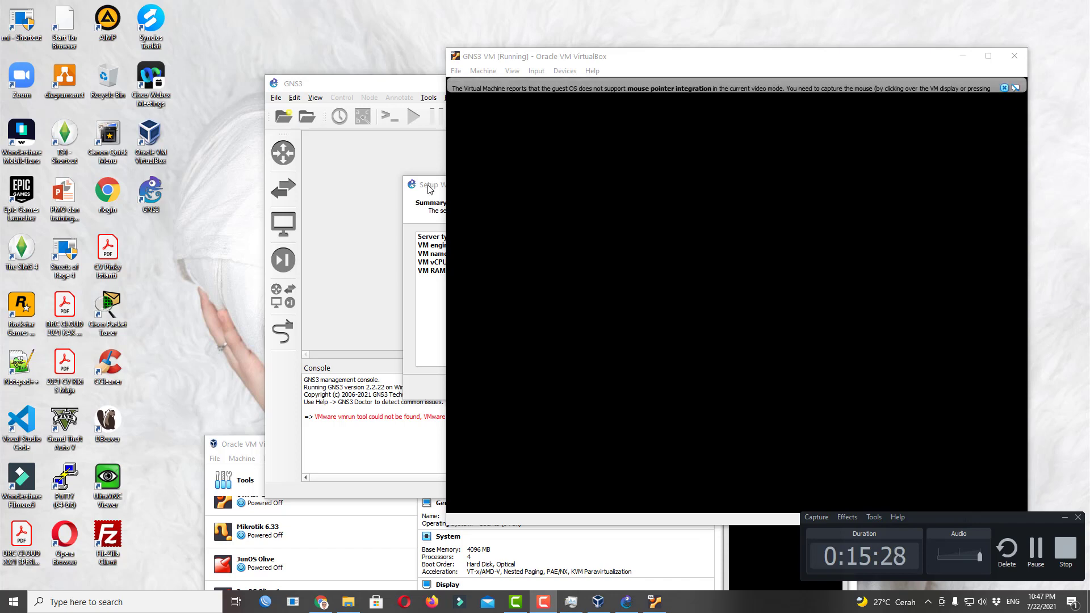
pyautogui.click(420, 84)
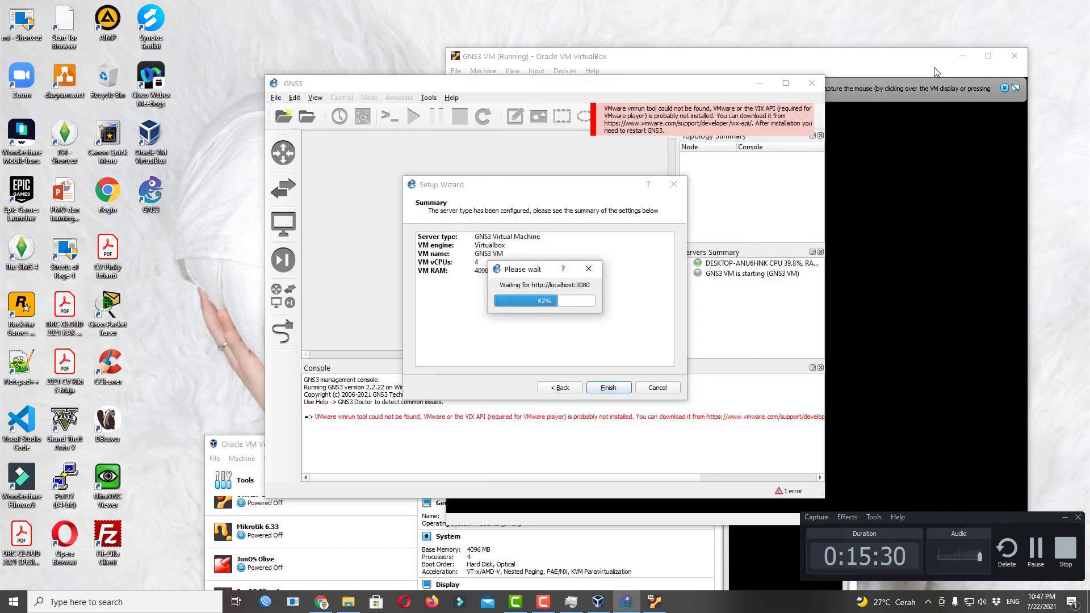
pyautogui.click(1003, 88)
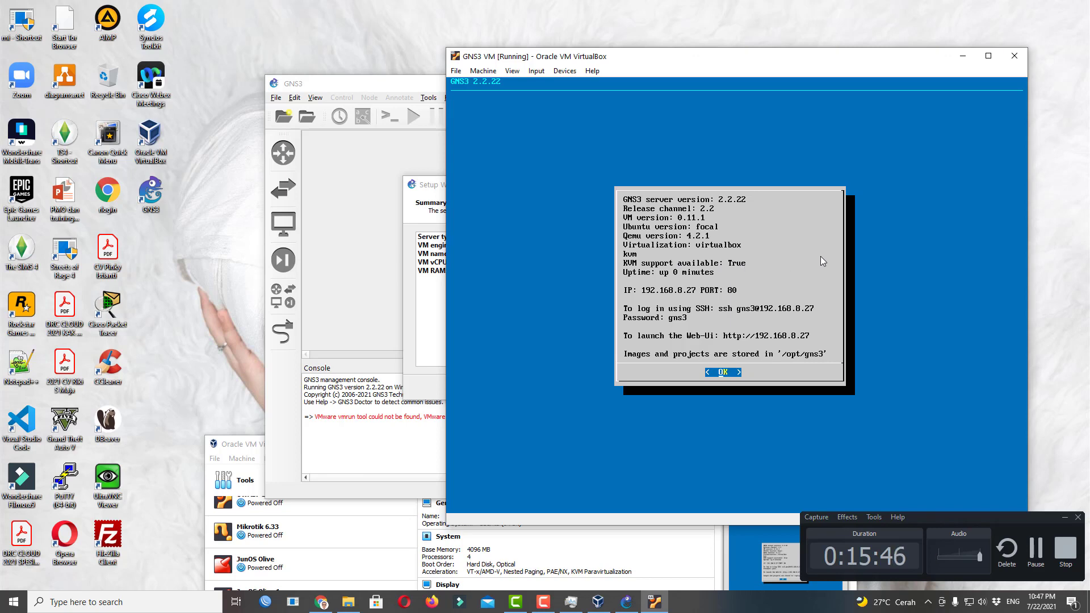
pyautogui.click(425, 89)
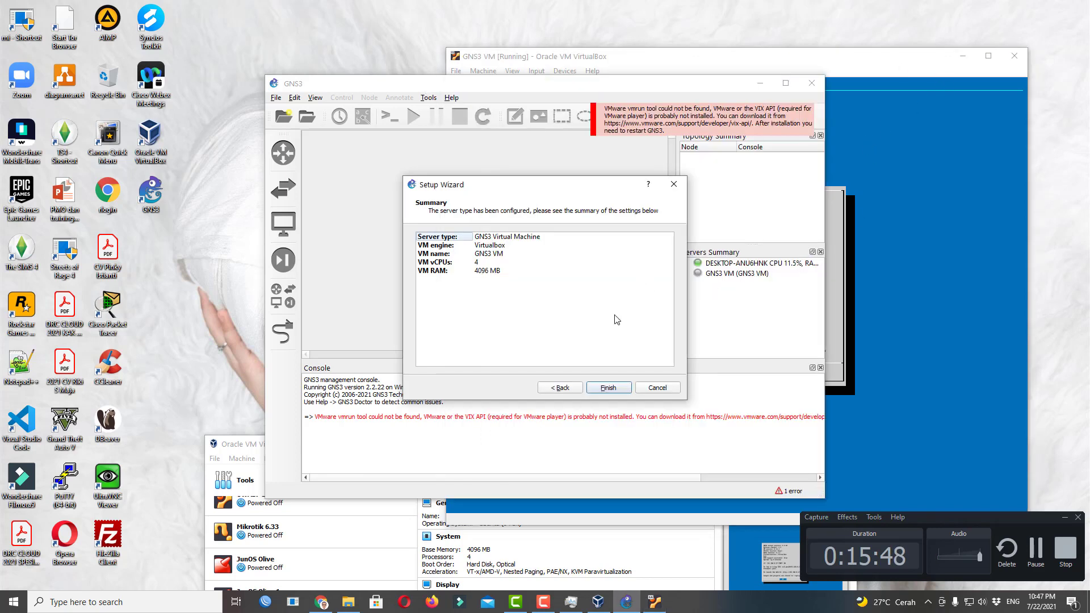
pyautogui.click(608, 387)
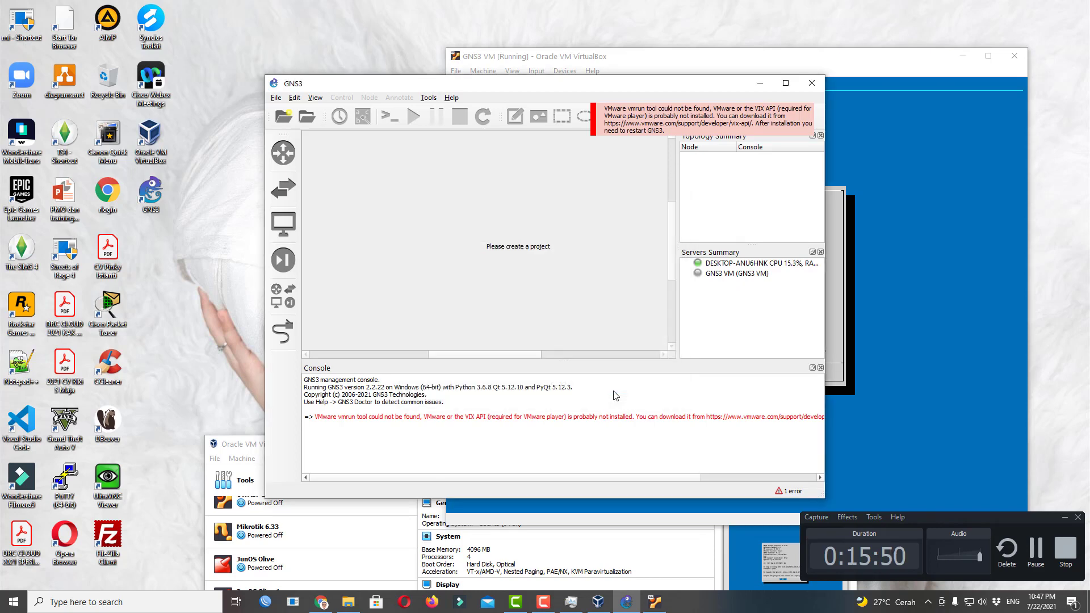
# Select GNS3 VM in the servers summary and arrange the GNS3 and VM windows side by side.
pyautogui.click(750, 277)
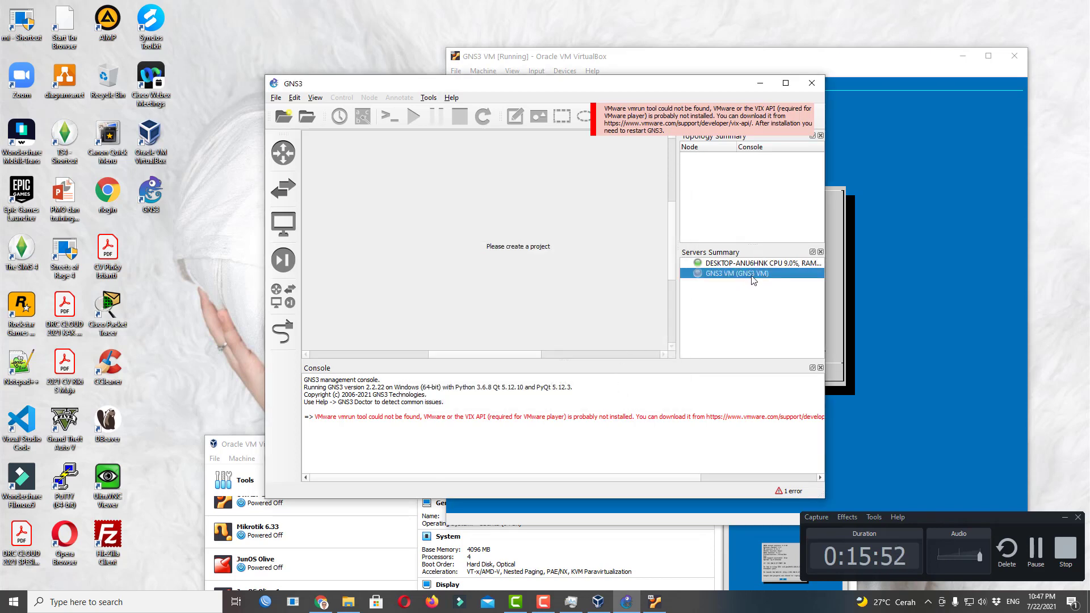
pyautogui.moveTo(498, 82); pyautogui.dragTo(319, 74)
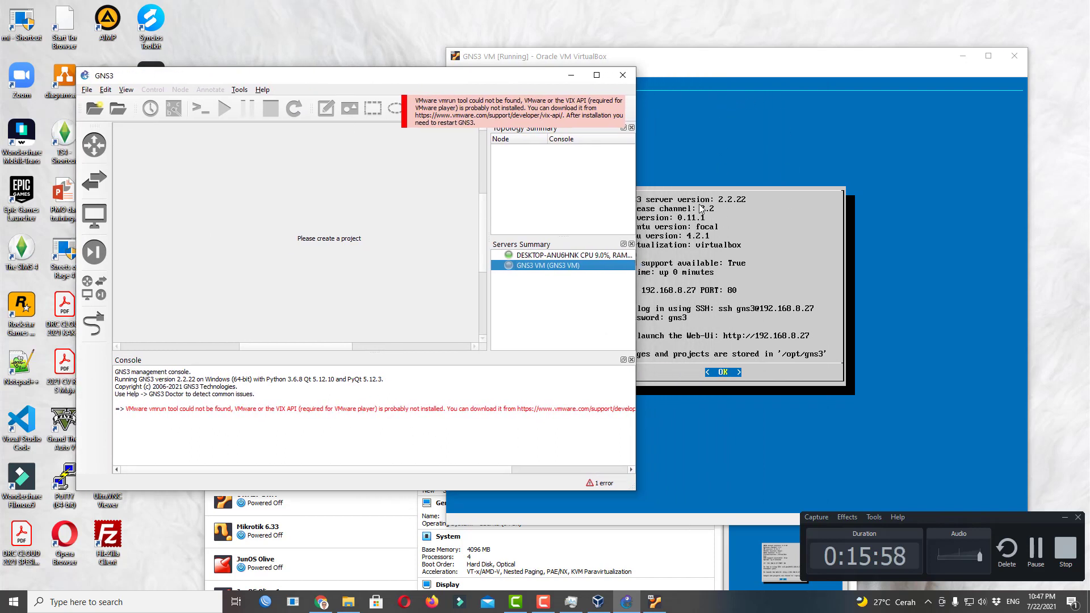
pyautogui.moveTo(687, 198); pyautogui.dragTo(785, 209)
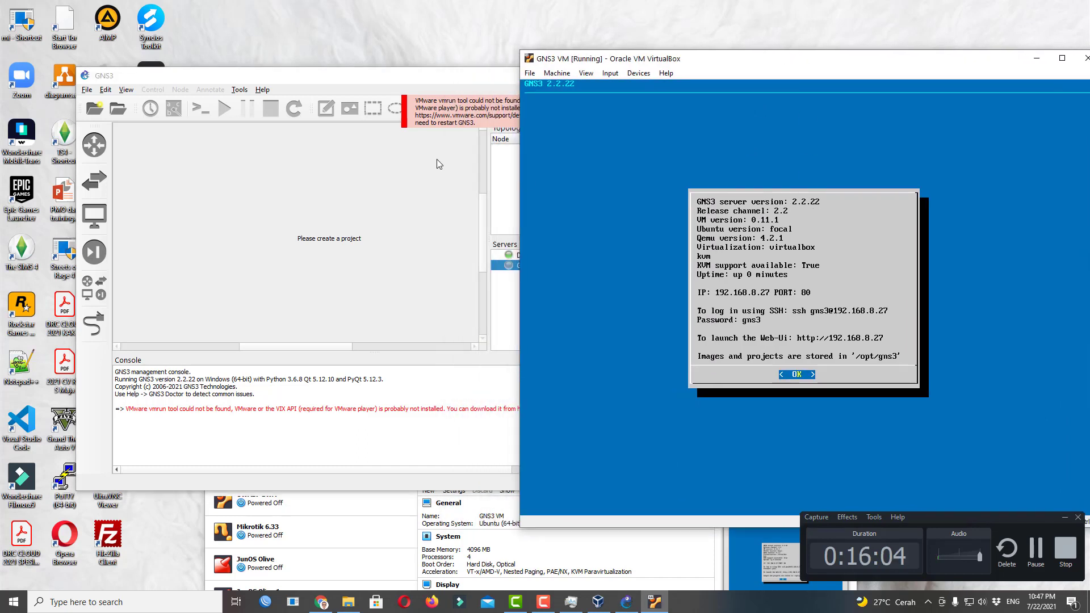
pyautogui.click(366, 84)
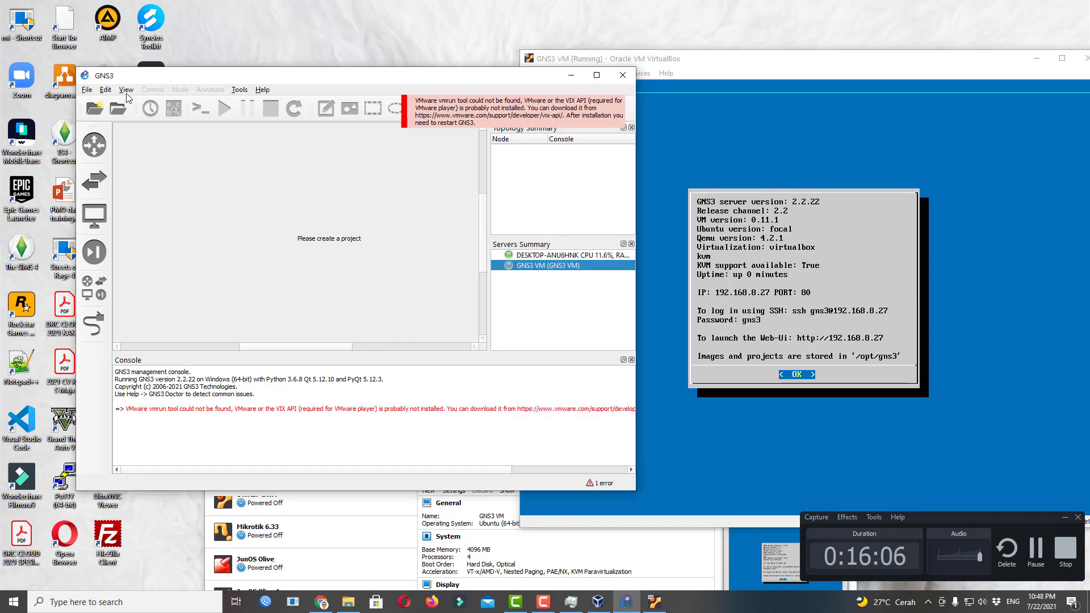
pyautogui.click(105, 90)
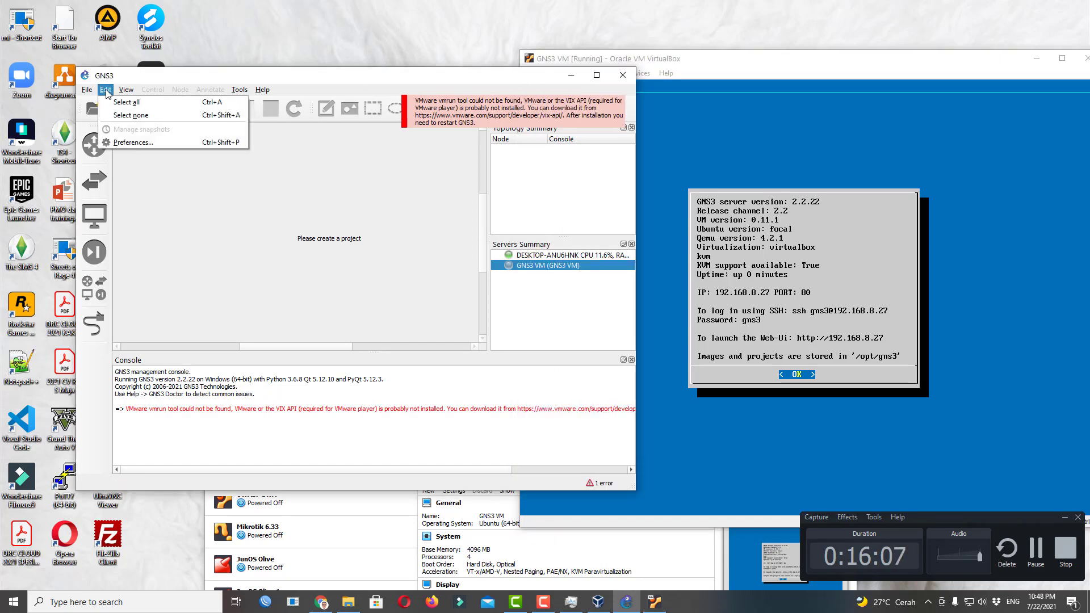
pyautogui.click(128, 145)
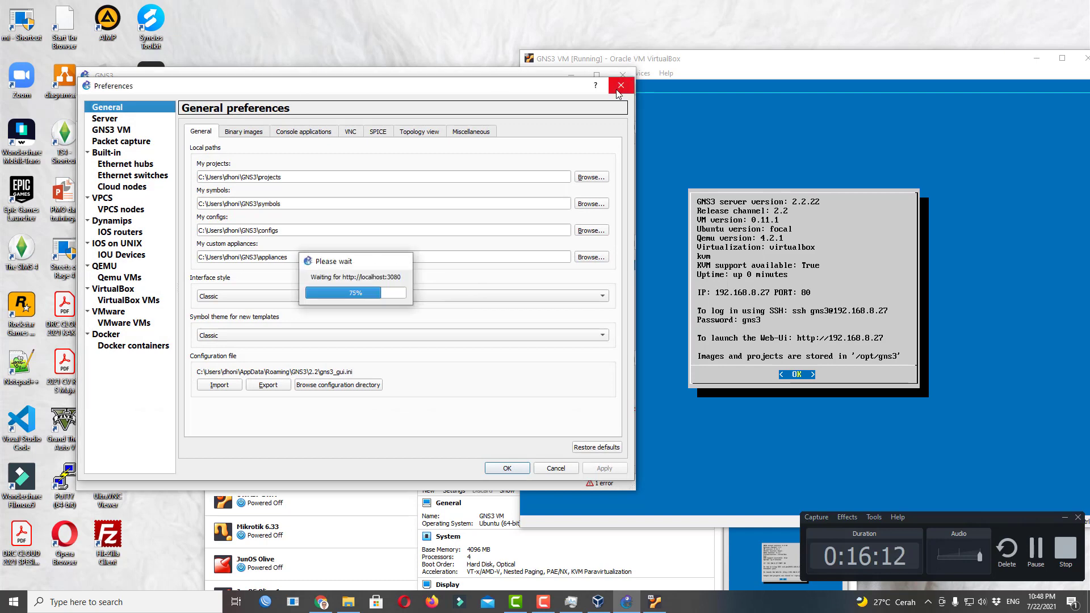
pyautogui.click(616, 90)
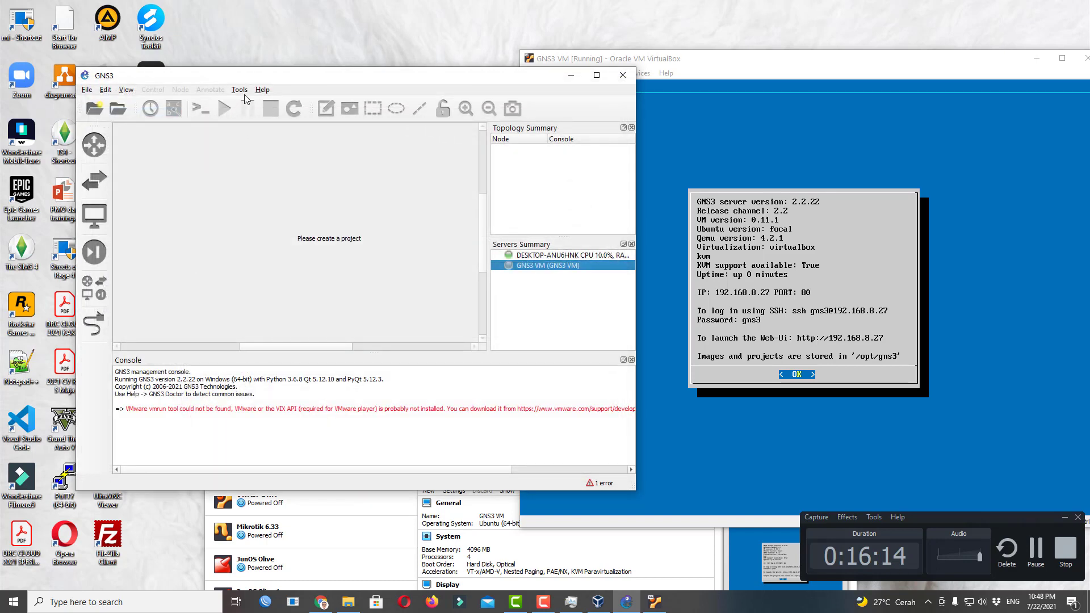
# Check the installed GNS3 version in its About information against the VM's server version, and close the dialog.
pyautogui.click(262, 89)
pyautogui.click(292, 193)
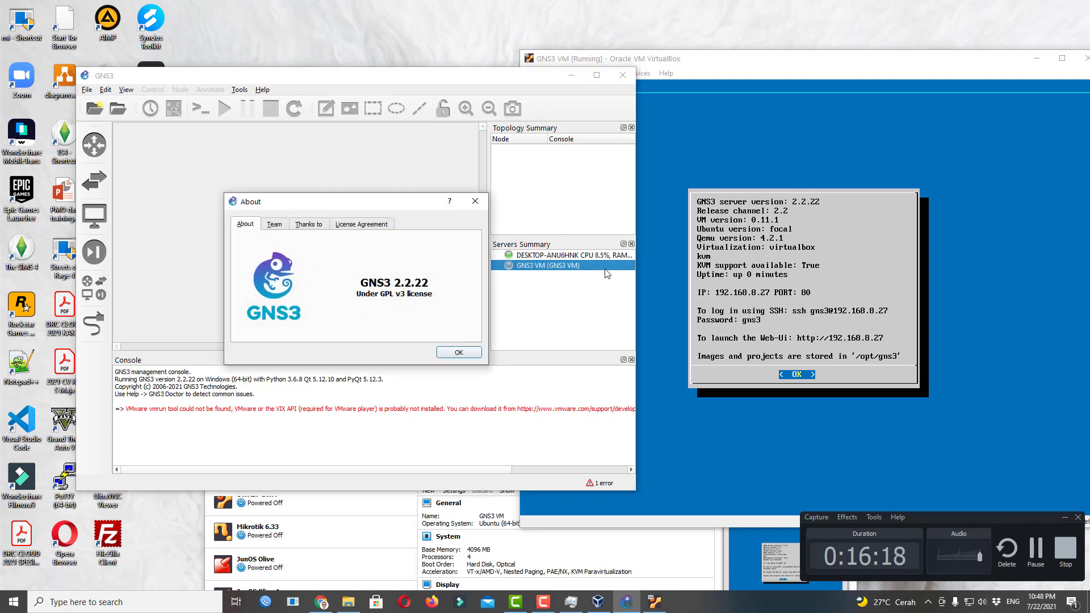
pyautogui.click(463, 355)
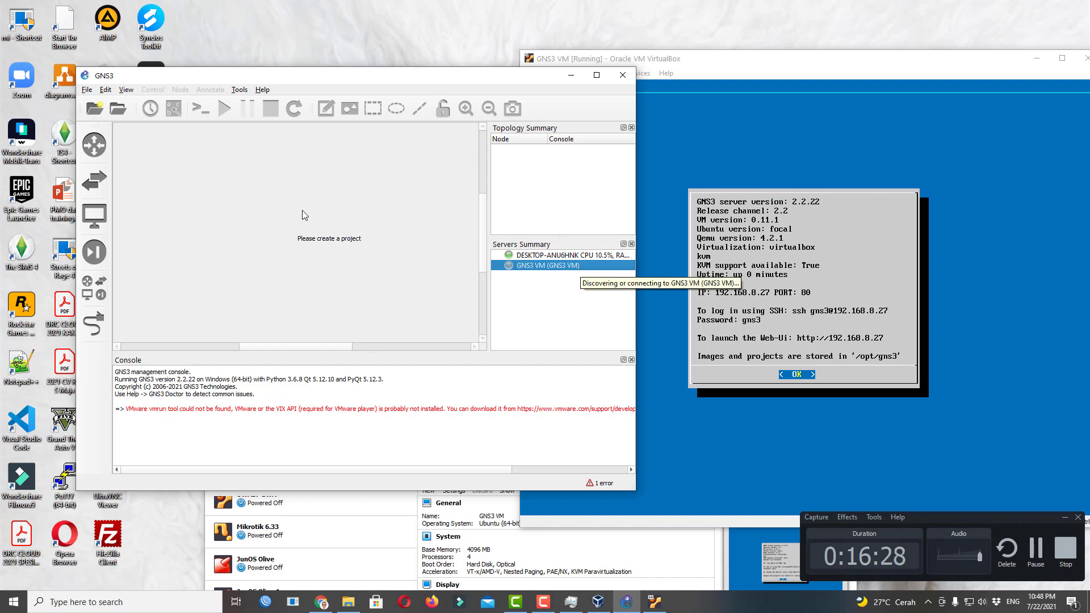
# Close GNS3, let its local server and VM shut down, and launch GNS3 again from the desktop.
pyautogui.click(626, 80)
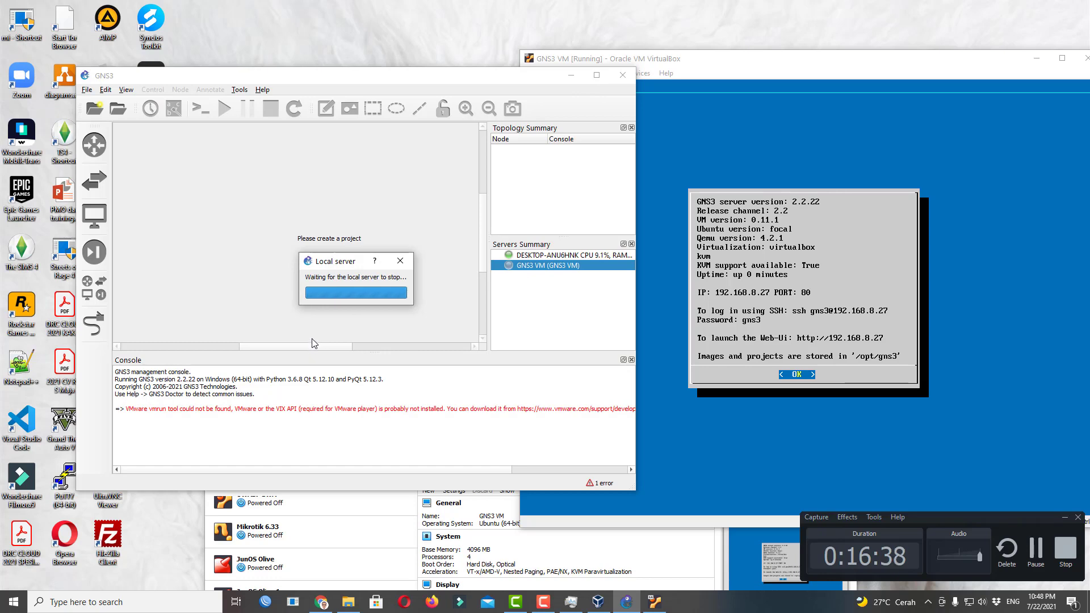
pyautogui.click(1033, 559)
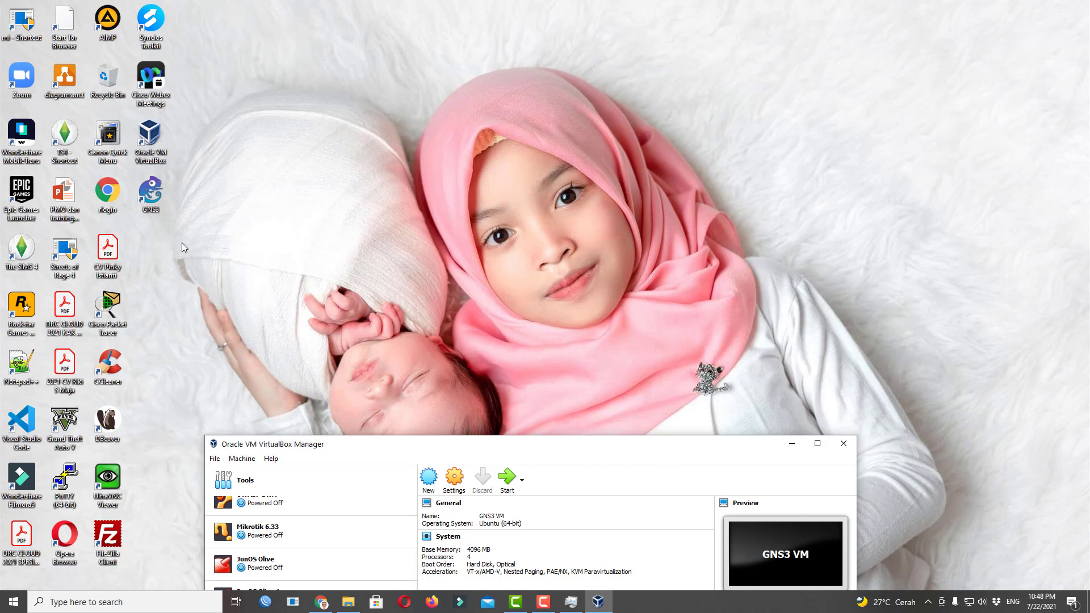
pyautogui.doubleClick(155, 196)
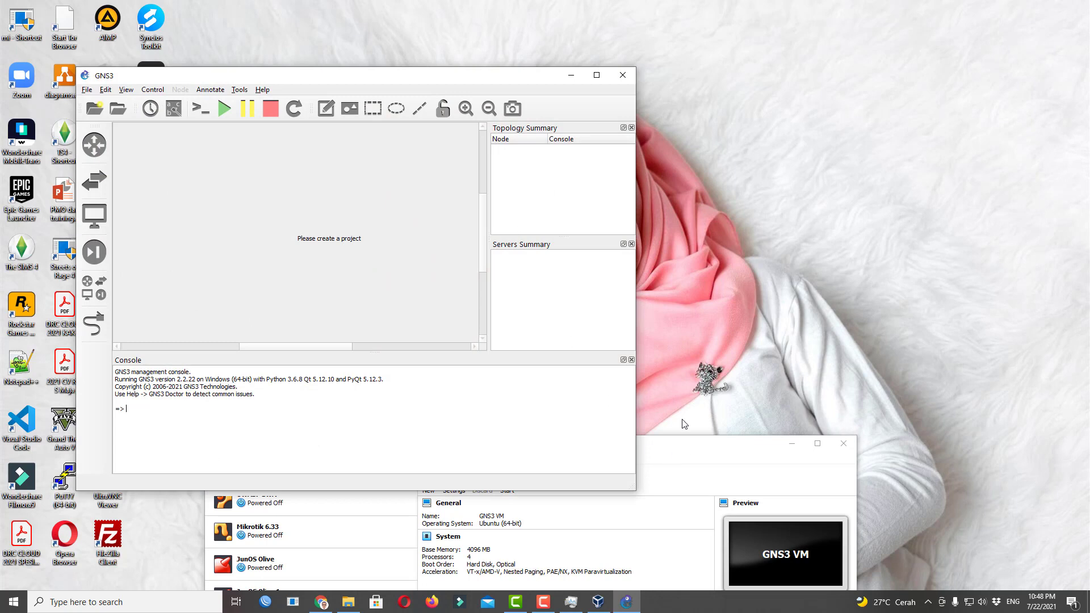
# Bring VirtualBox Manager to the front and arrange it beside the GNS3 window to watch the GNS3 VM's state.
pyautogui.click(689, 452)
pyautogui.moveTo(798, 150); pyautogui.dragTo(823, 112)
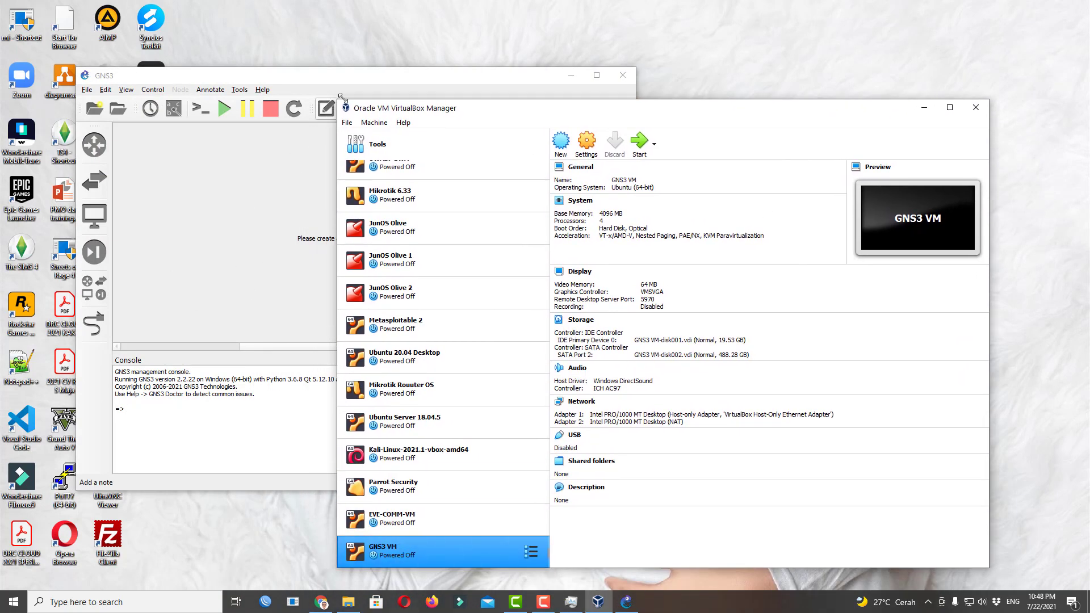
pyautogui.moveTo(340, 76); pyautogui.dragTo(274, 37)
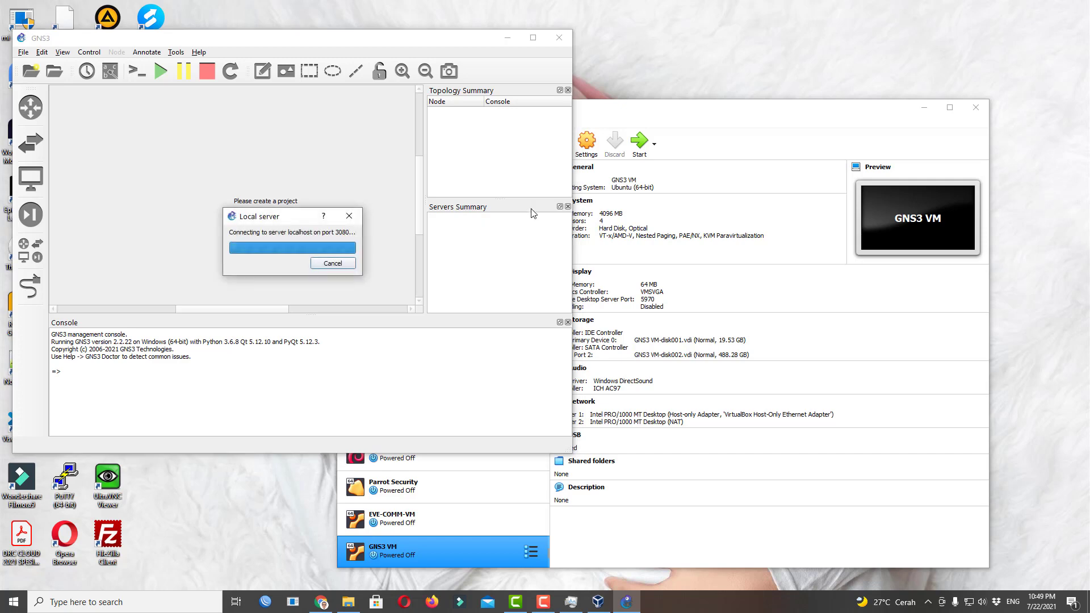
pyautogui.moveTo(675, 107); pyautogui.dragTo(796, 90)
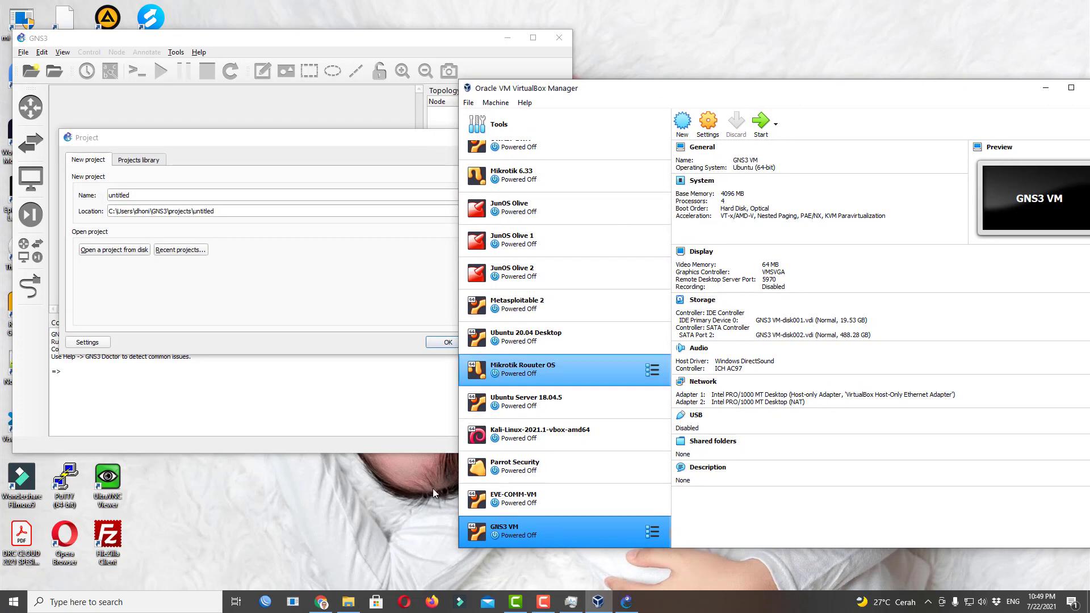
# Create a new GNS3 project named Tutorial Dasar GNS3 in the default location.
pyautogui.click(163, 192)
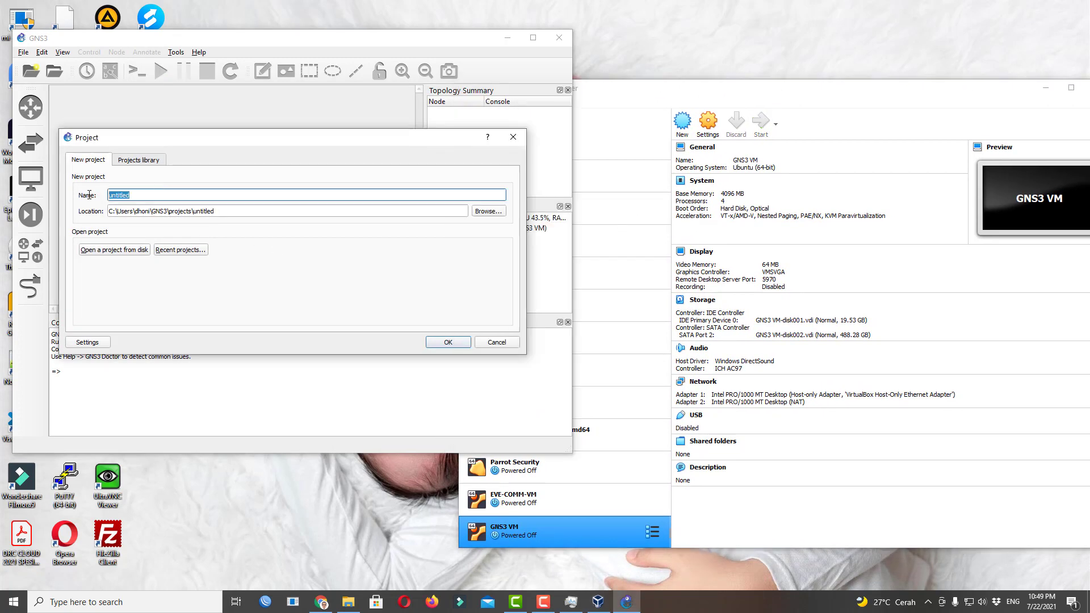
pyautogui.write('Tutorila')
pyautogui.press('BackSpace')
pyautogui.press('BackSpace')
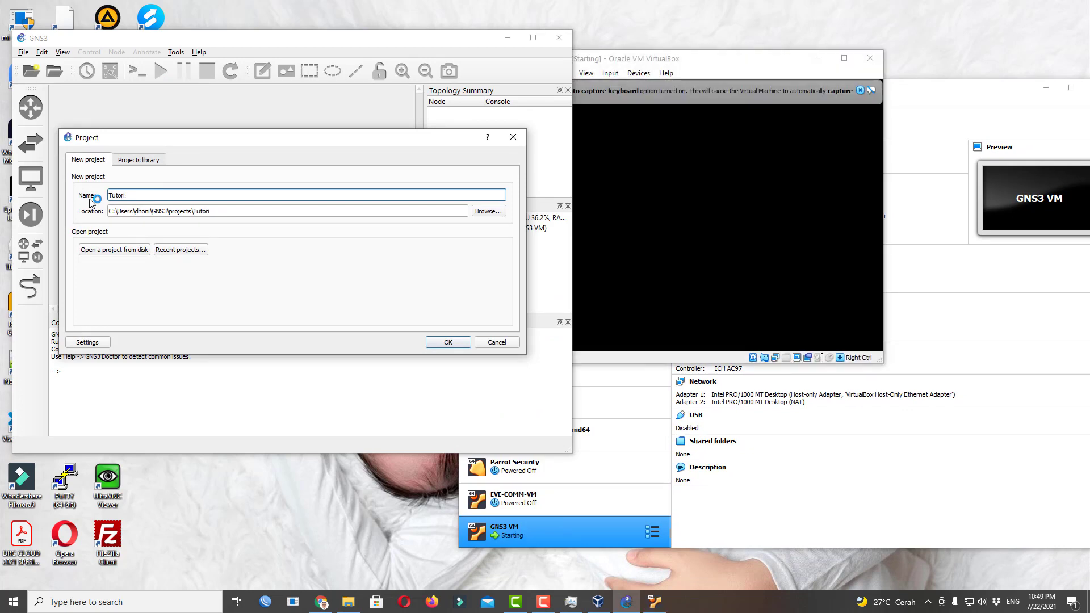
pyautogui.write('al ')
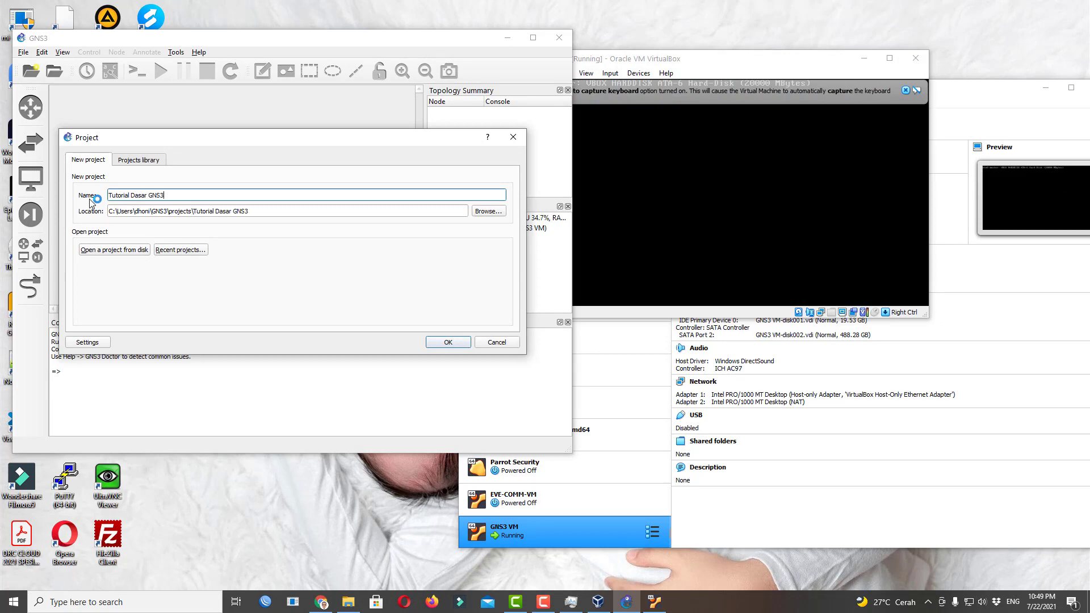
pyautogui.write('Dasar GNS3')
pyautogui.press('Return')
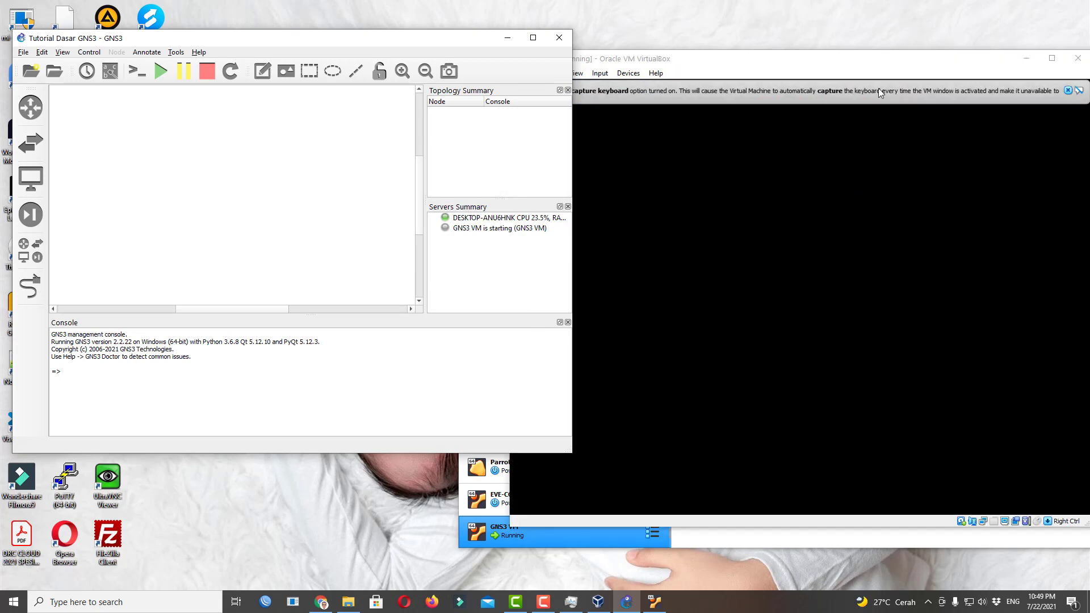
# Dismiss the GNS3 VM's keyboard capture and mouse integration notices, place its window beside GNS3, and select GNS3 VM in the servers summary.
pyautogui.click(1069, 90)
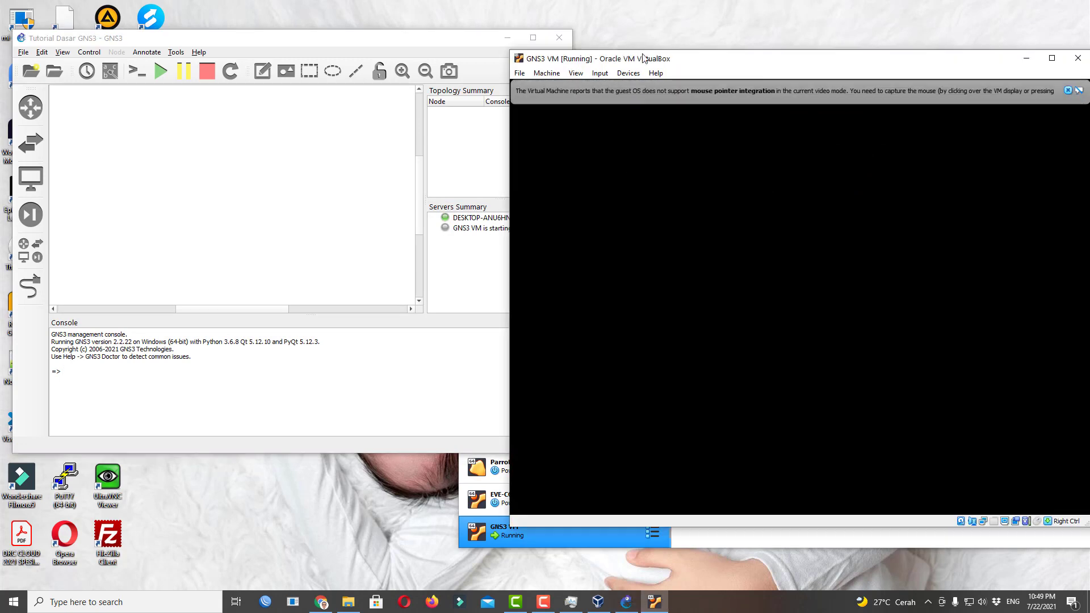
pyautogui.click(430, 40)
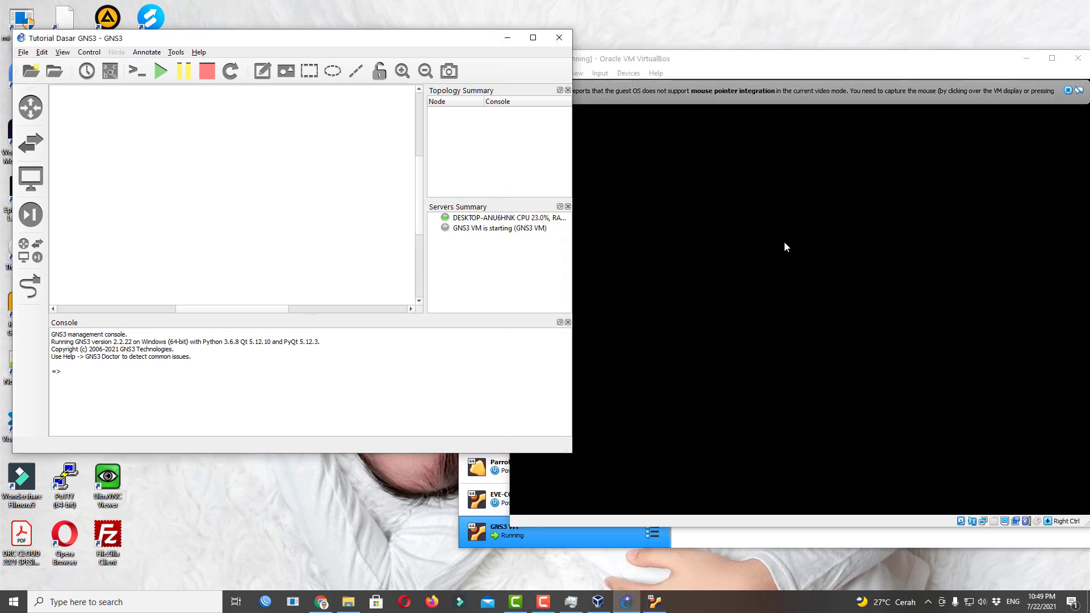
pyautogui.click(1068, 91)
pyautogui.moveTo(438, 42); pyautogui.dragTo(431, 35)
pyautogui.moveTo(664, 62)
pyautogui.mouseDown()
pyautogui.moveTo(640, 53)
pyautogui.moveTo(683, 61)
pyautogui.moveTo(658, 65)
pyautogui.mouseUp()
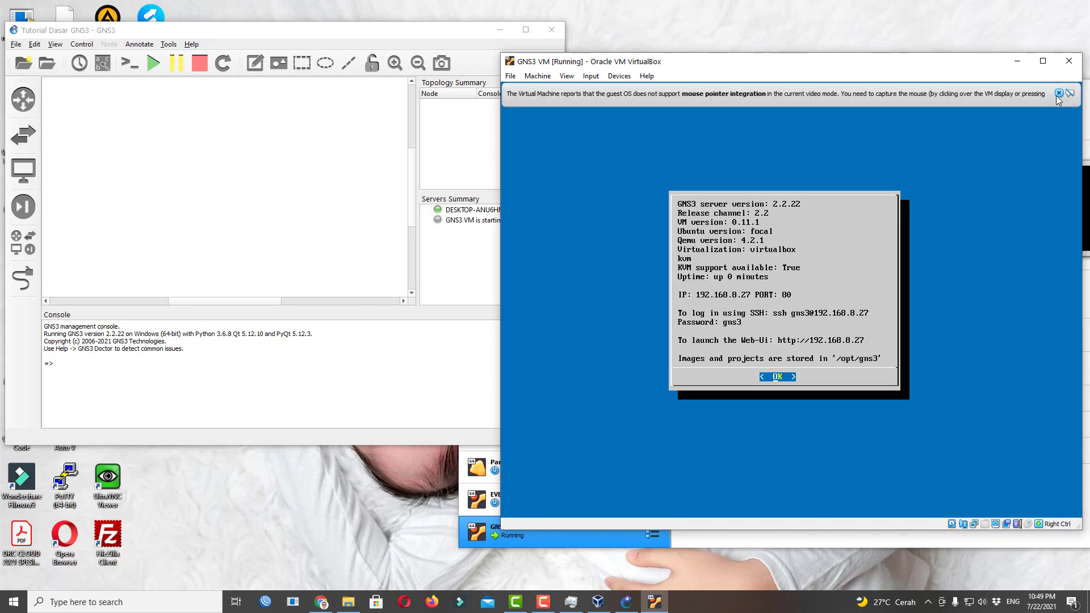
pyautogui.click(1058, 93)
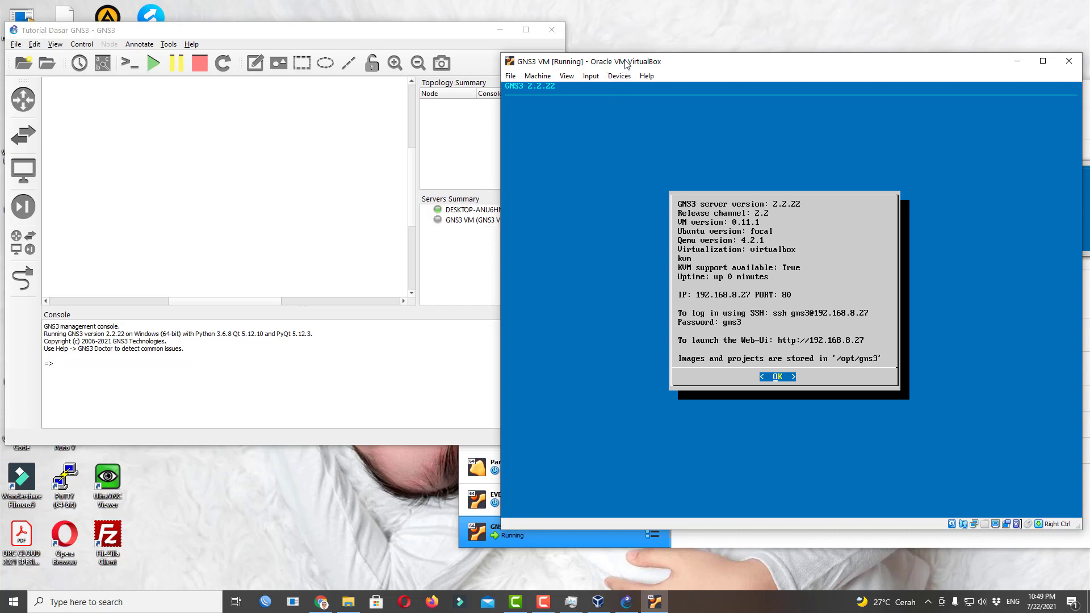
pyautogui.moveTo(619, 61); pyautogui.dragTo(662, 55)
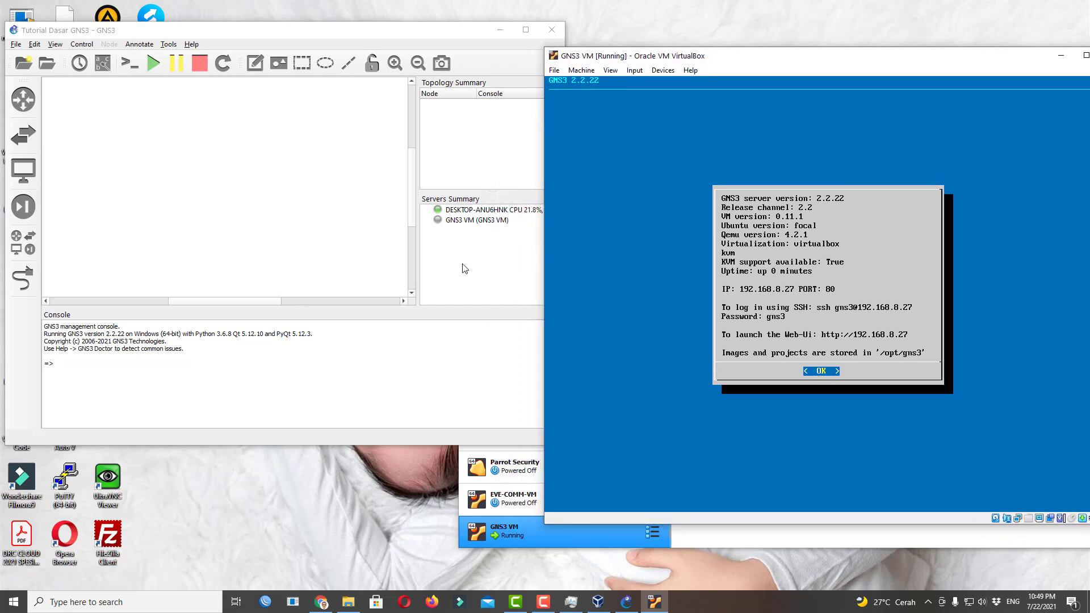
pyautogui.click(477, 222)
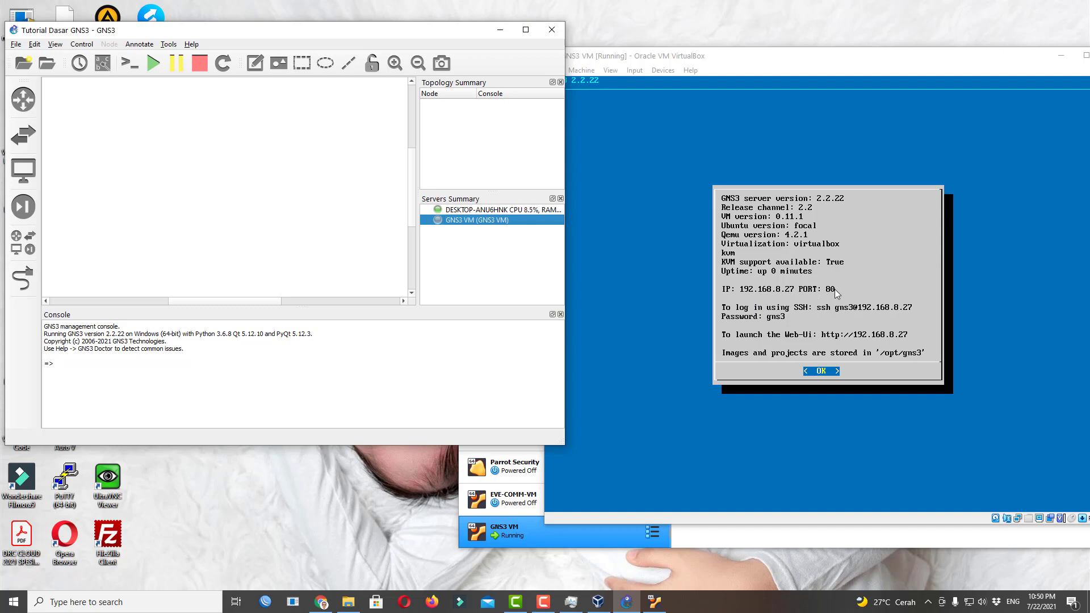
# In the GNS3 VM preferences, set the action when closing GNS3 to keep the GNS3 VM running, and apply the change.
pyautogui.click(35, 44)
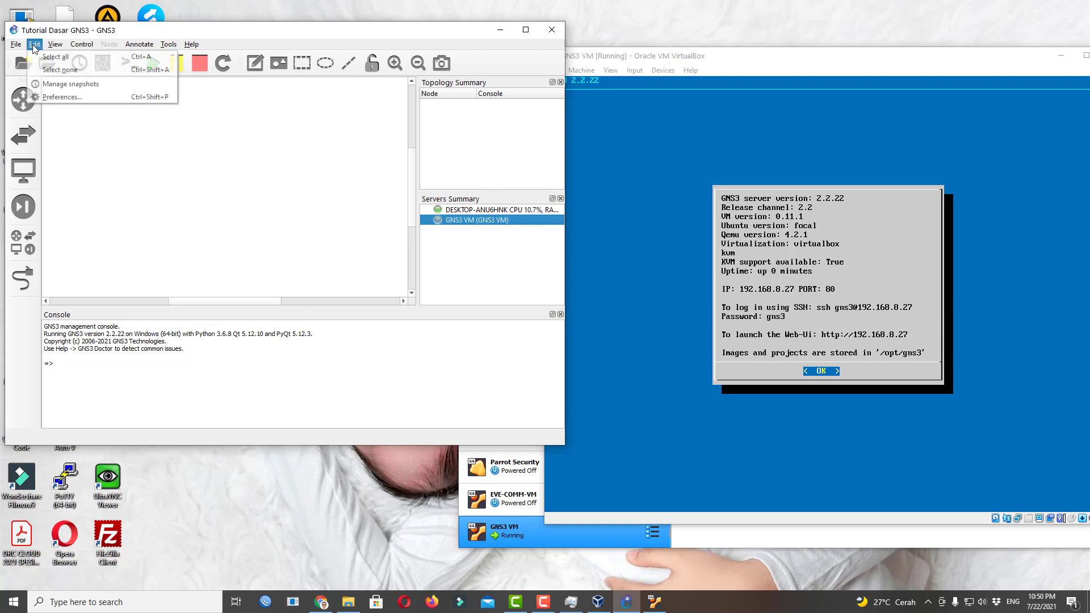
pyautogui.click(47, 97)
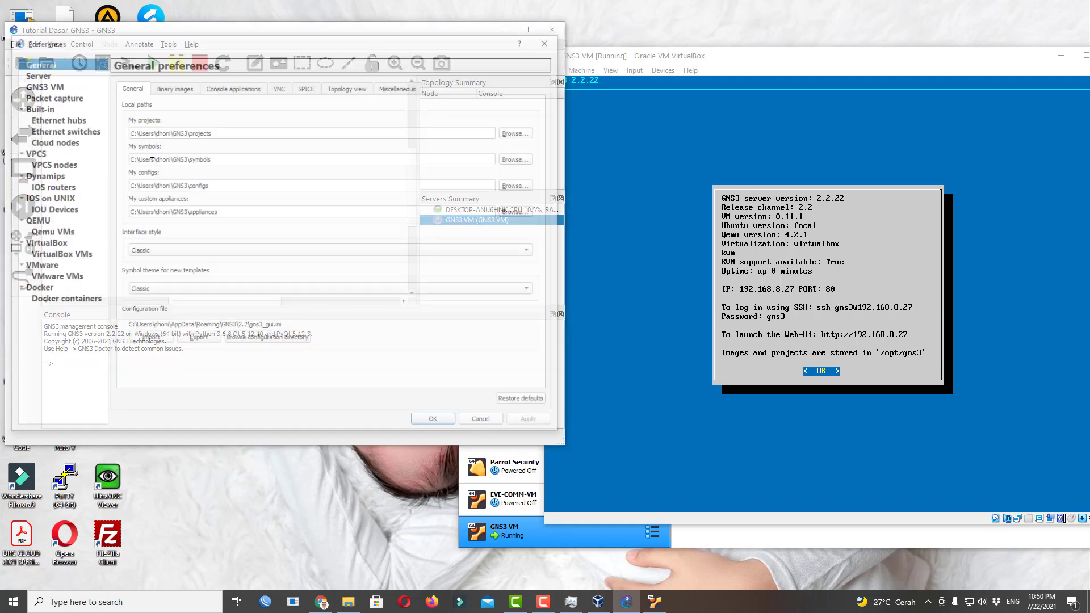
pyautogui.click(36, 87)
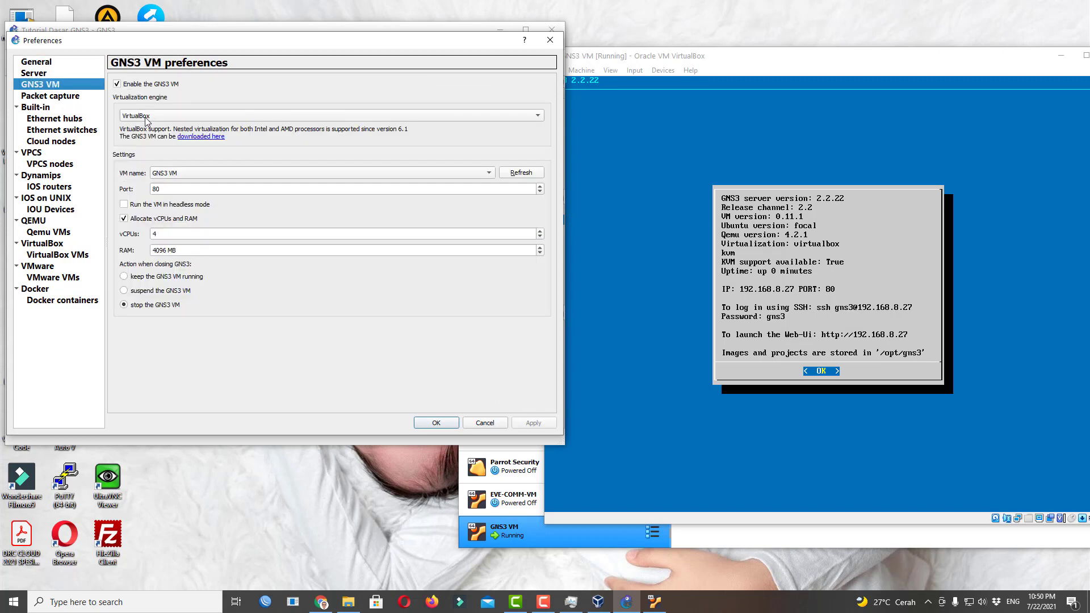
pyautogui.click(159, 278)
pyautogui.click(528, 423)
pyautogui.click(434, 423)
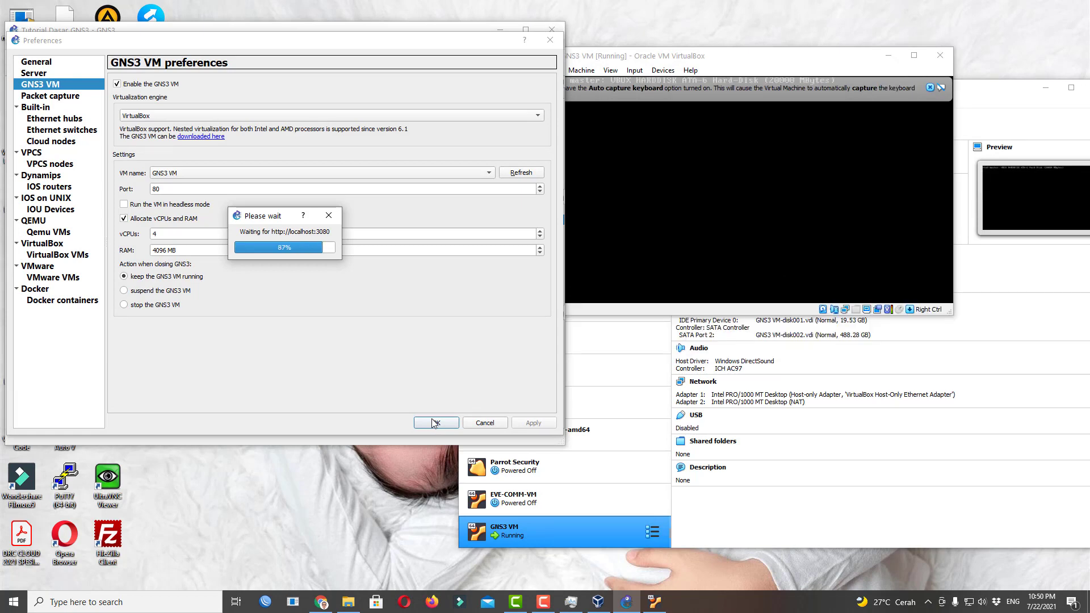
# Dismiss the GNS3 VM's capture notices, place its window beside GNS3, and accept the GNS3 VM preferences once the VM has booted.
pyautogui.click(930, 88)
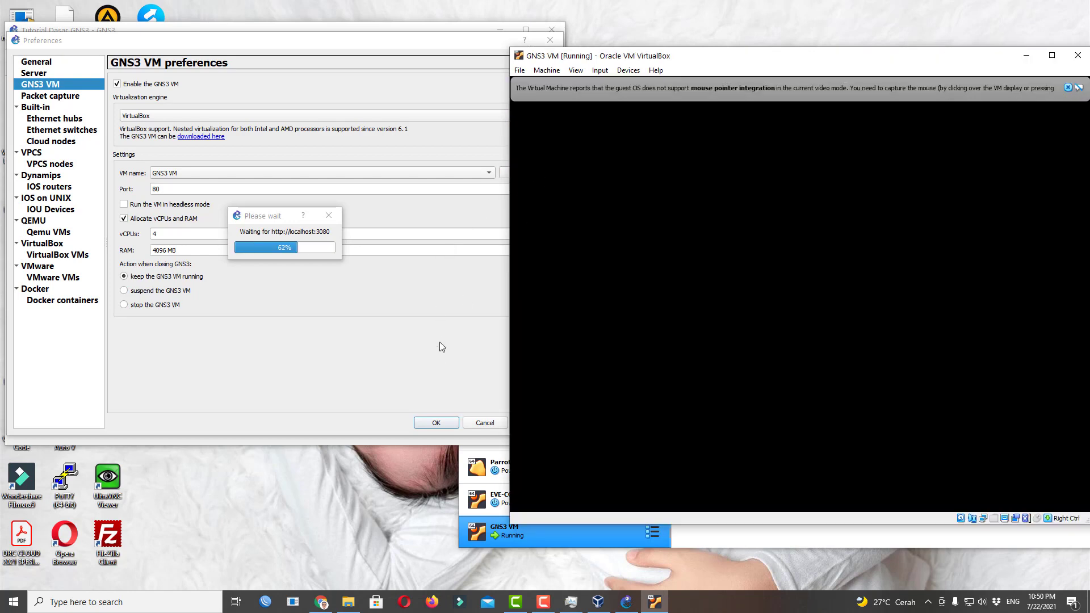
pyautogui.click(1067, 88)
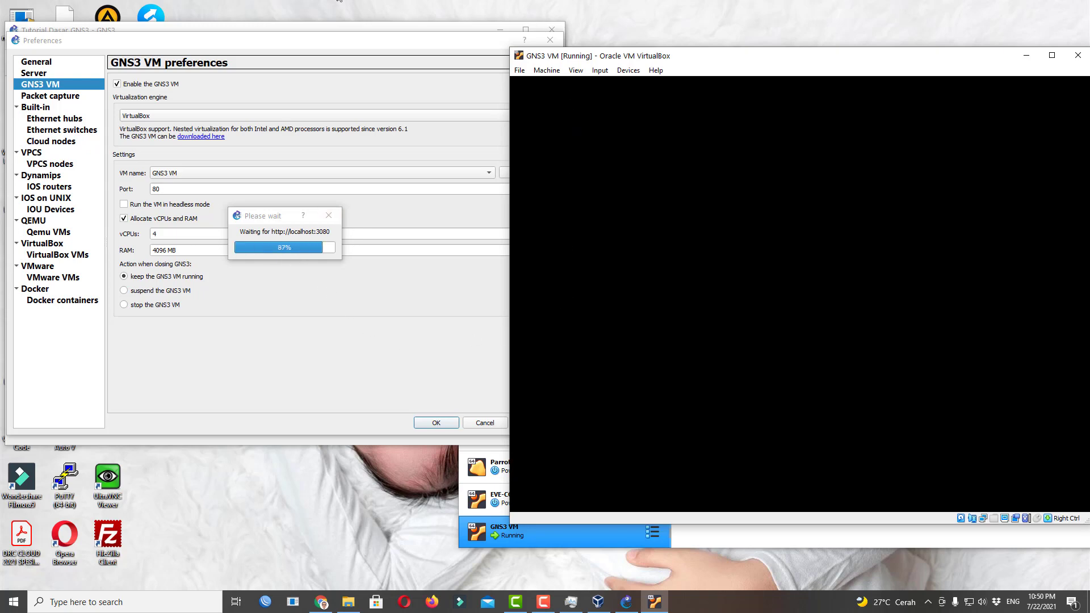
pyautogui.moveTo(710, 60); pyautogui.dragTo(686, 60)
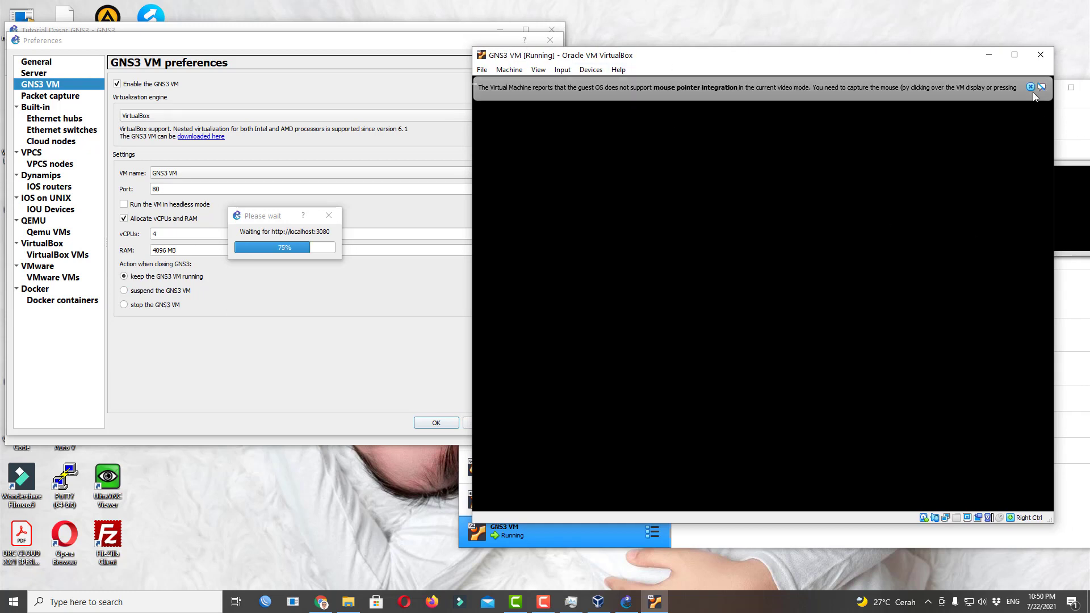
pyautogui.click(1032, 89)
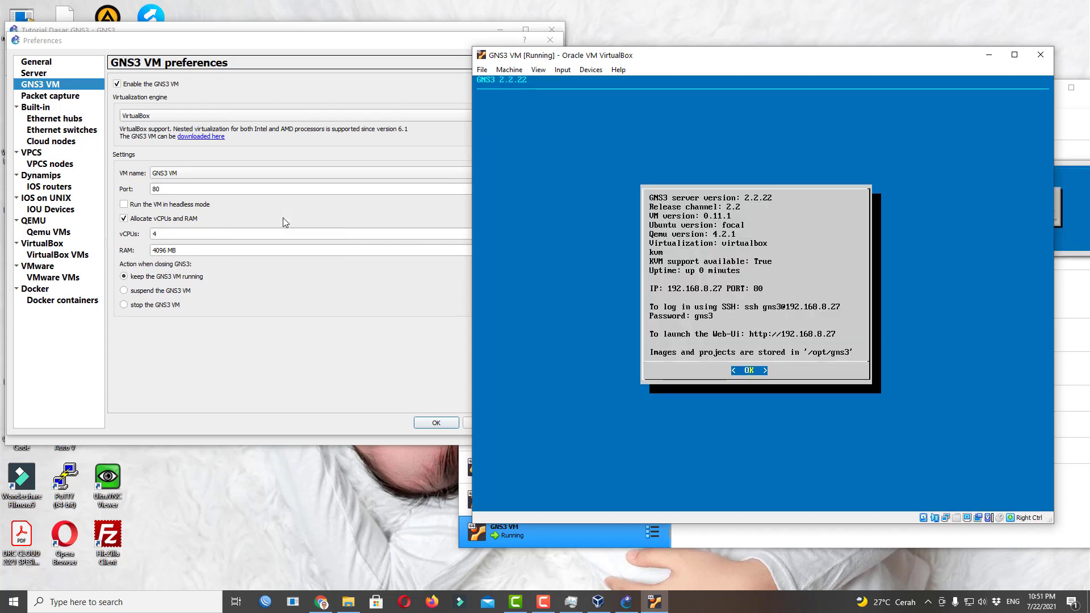
pyautogui.click(436, 422)
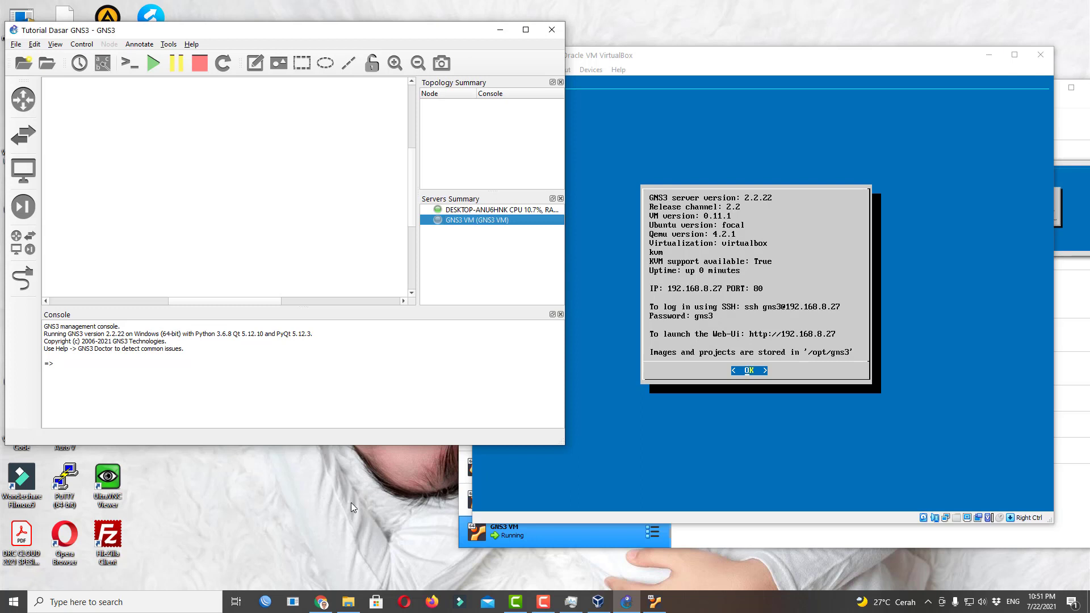
# Check the network attachments of Adapter 1 and Adapter 2 in the running GNS3 VM's network settings.
pyautogui.click(944, 516)
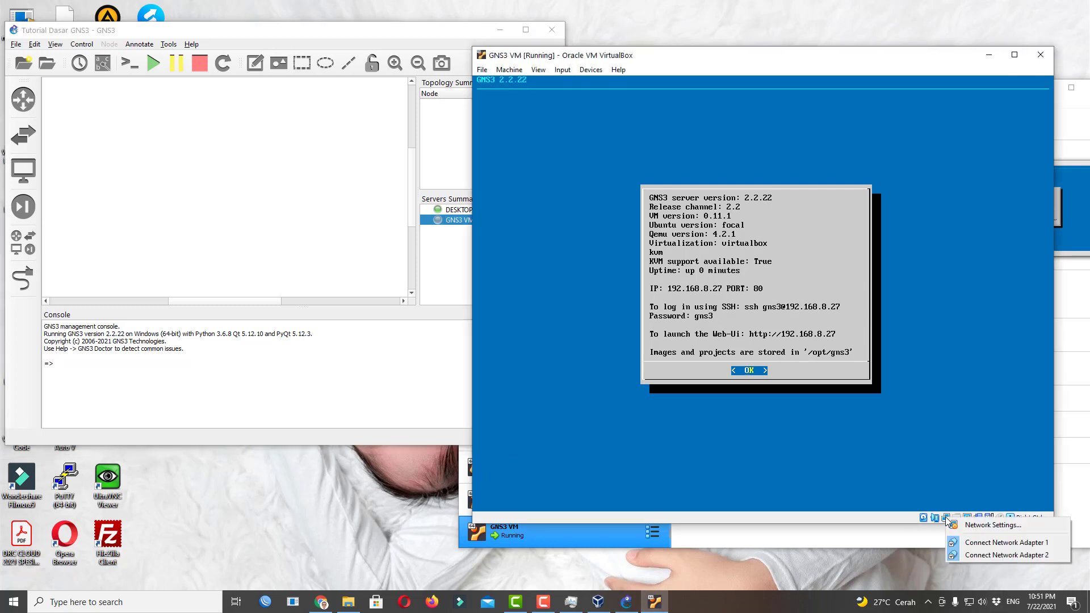
pyautogui.click(964, 526)
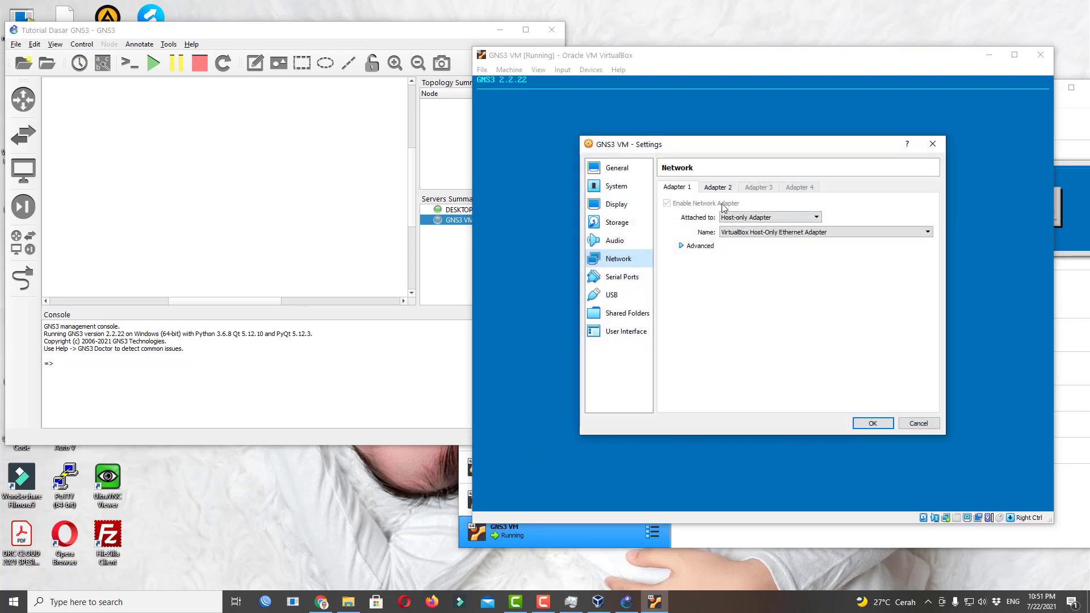
pyautogui.click(726, 238)
pyautogui.click(744, 236)
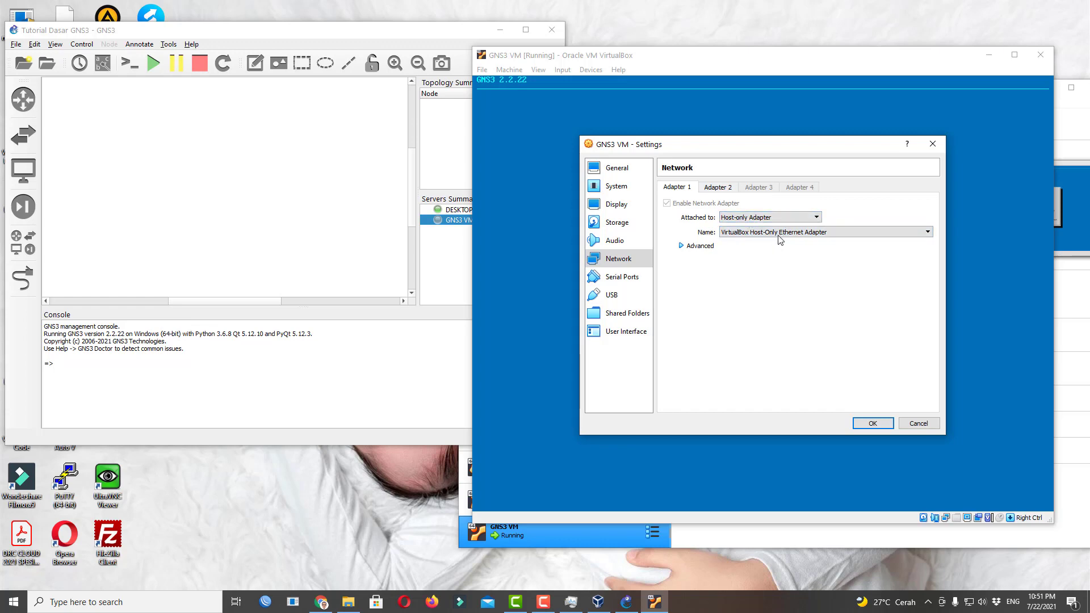
pyautogui.click(729, 188)
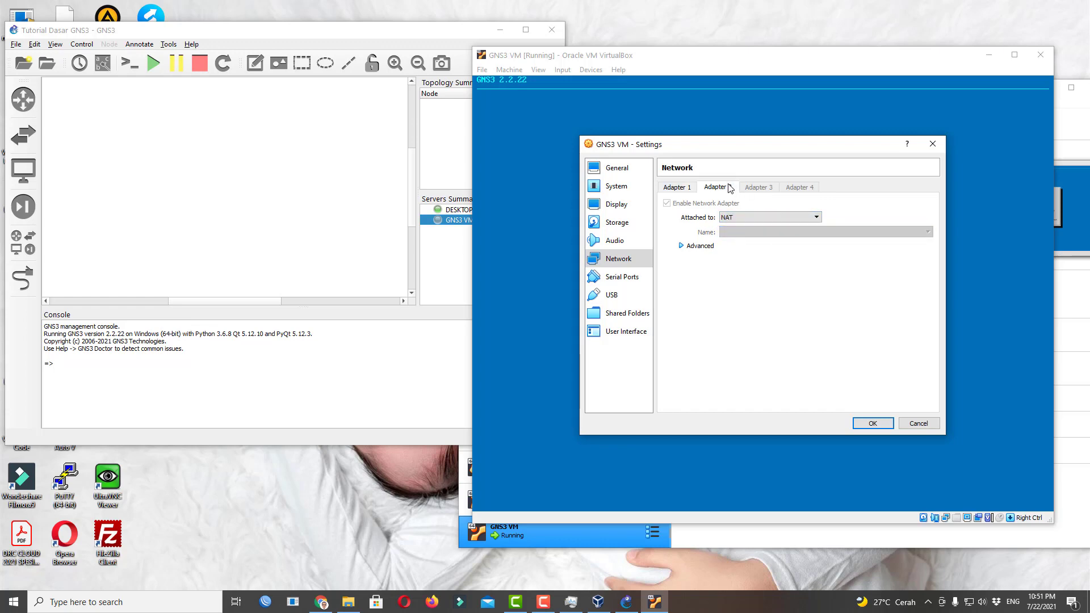
pyautogui.click(879, 426)
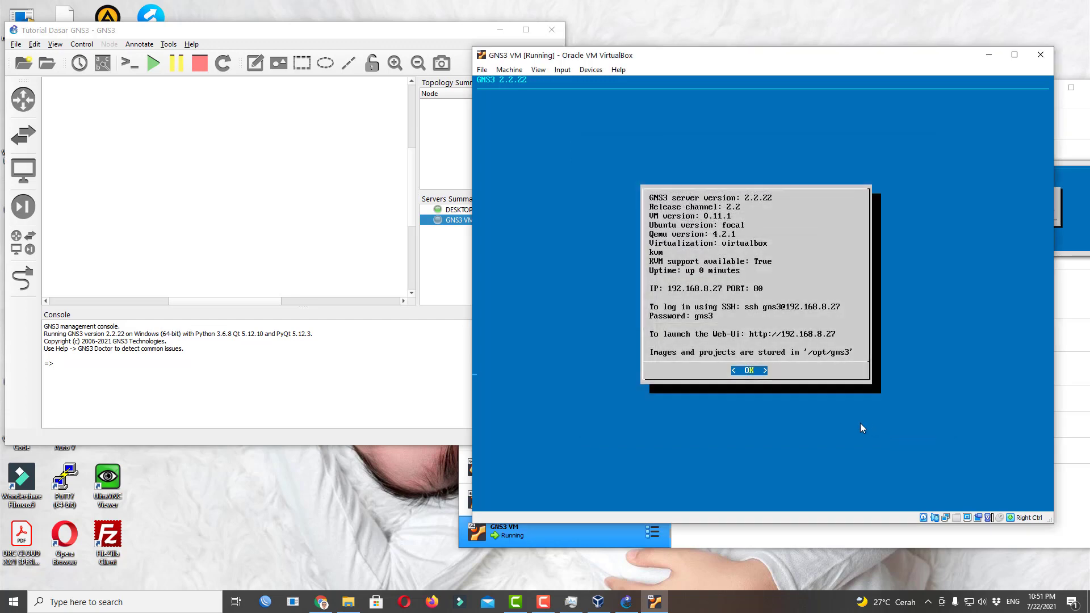
# Open the Windows Network Connections window by running ncpa.cpl.
pyautogui.press('super+r')
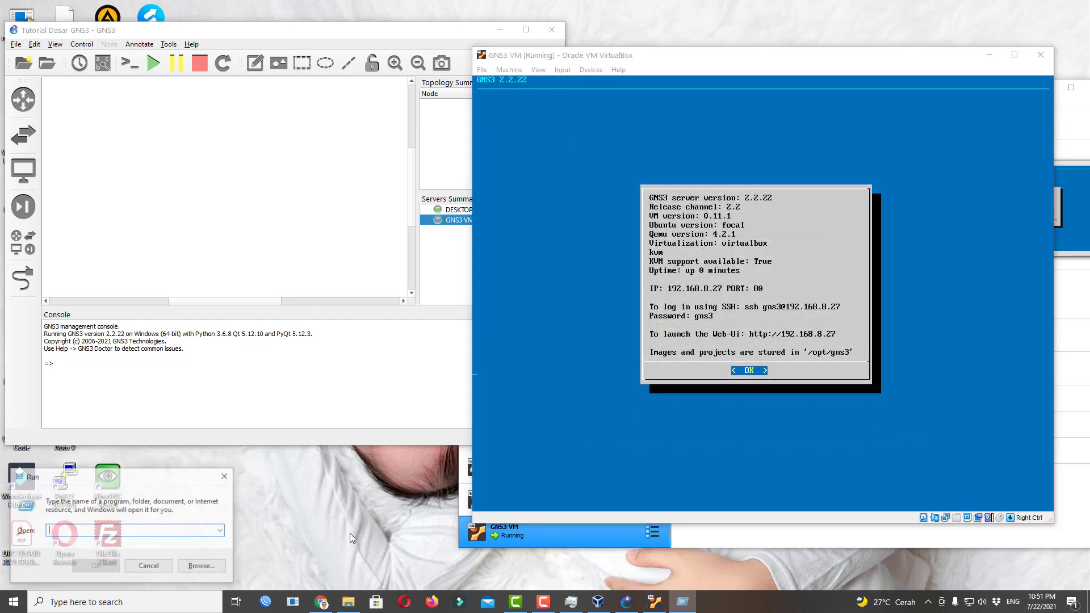
pyautogui.write('ncp')
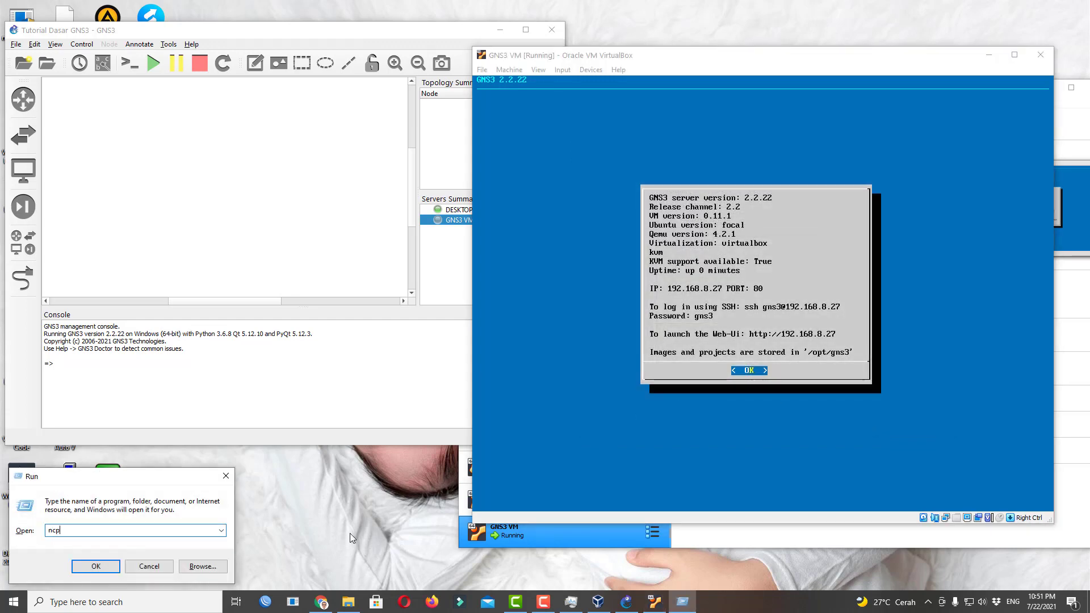
pyautogui.write('a.com')
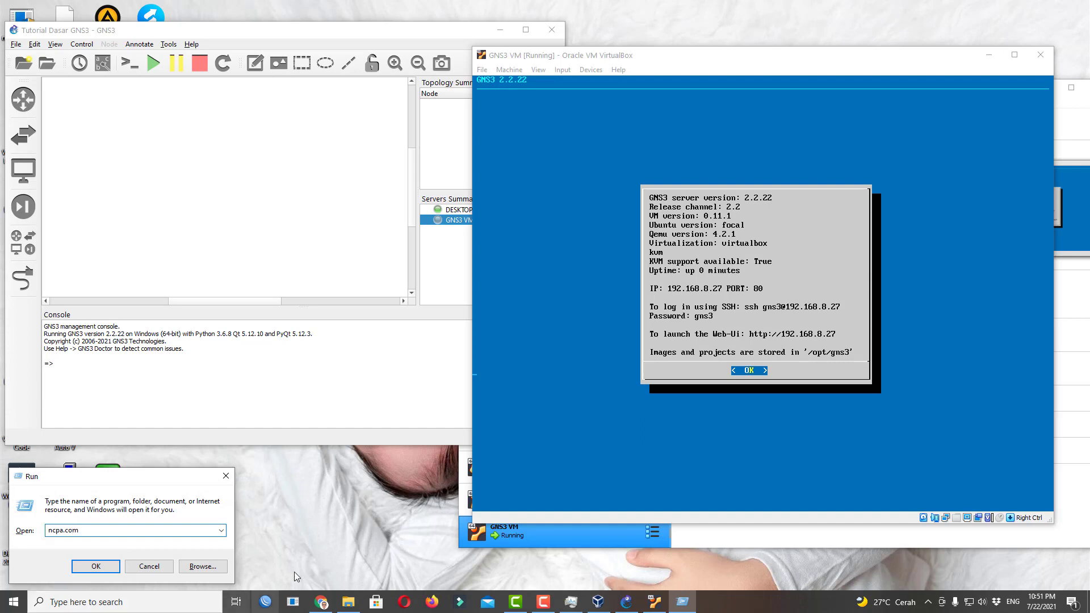
pyautogui.click(542, 601)
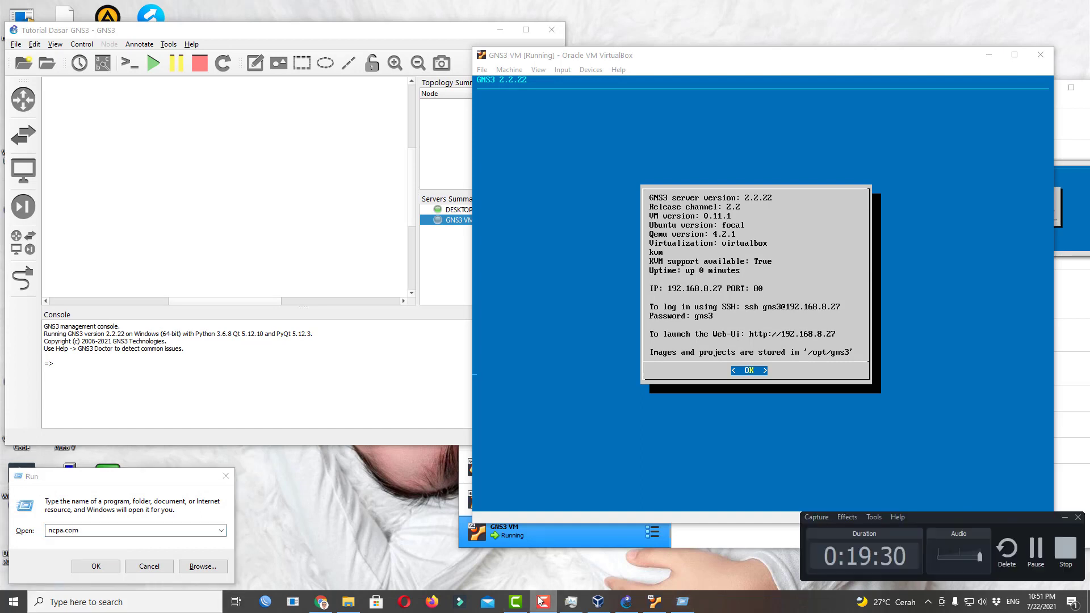
pyautogui.click(96, 566)
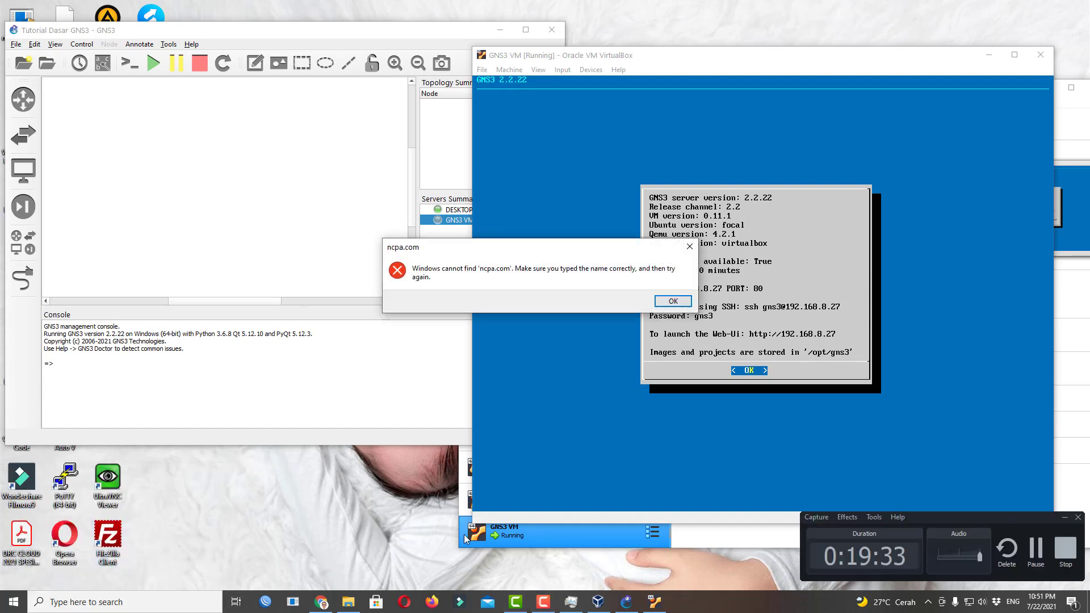
pyautogui.click(672, 301)
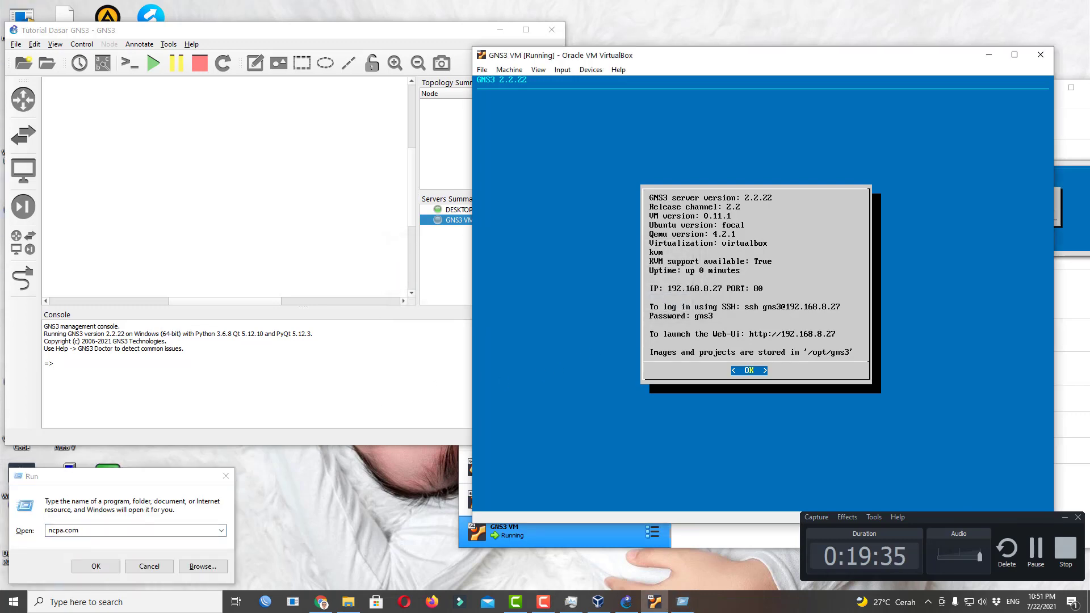
pyautogui.write('cpl')
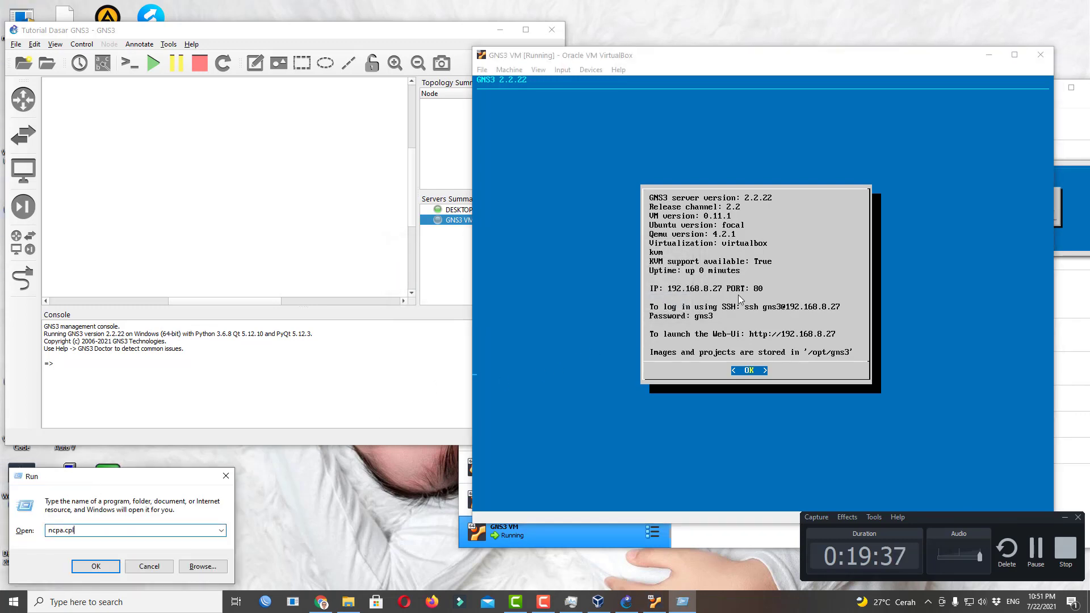
pyautogui.press('Return')
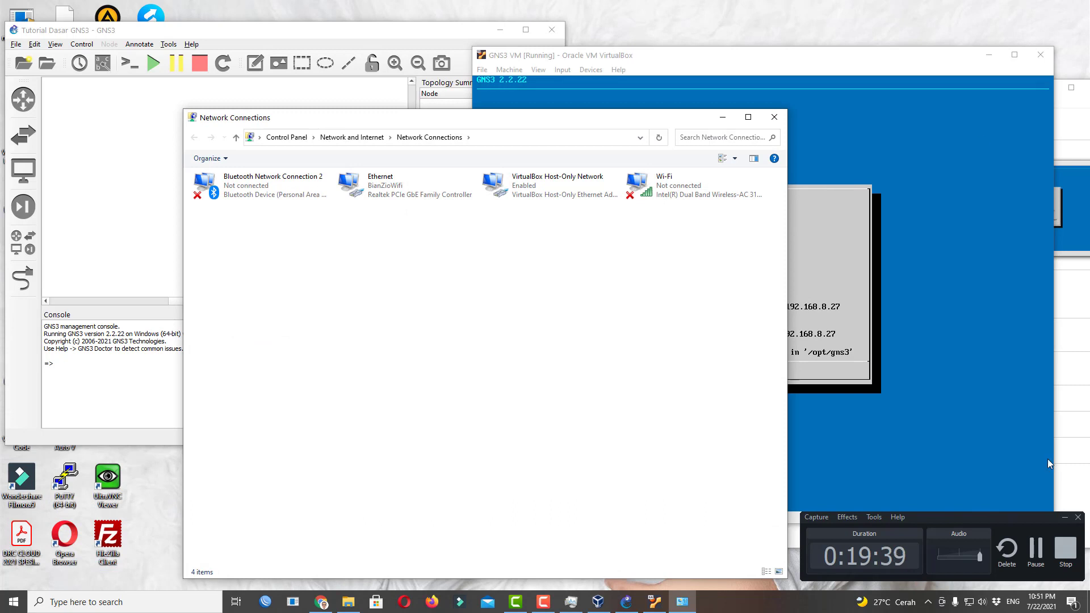
pyautogui.click(1062, 519)
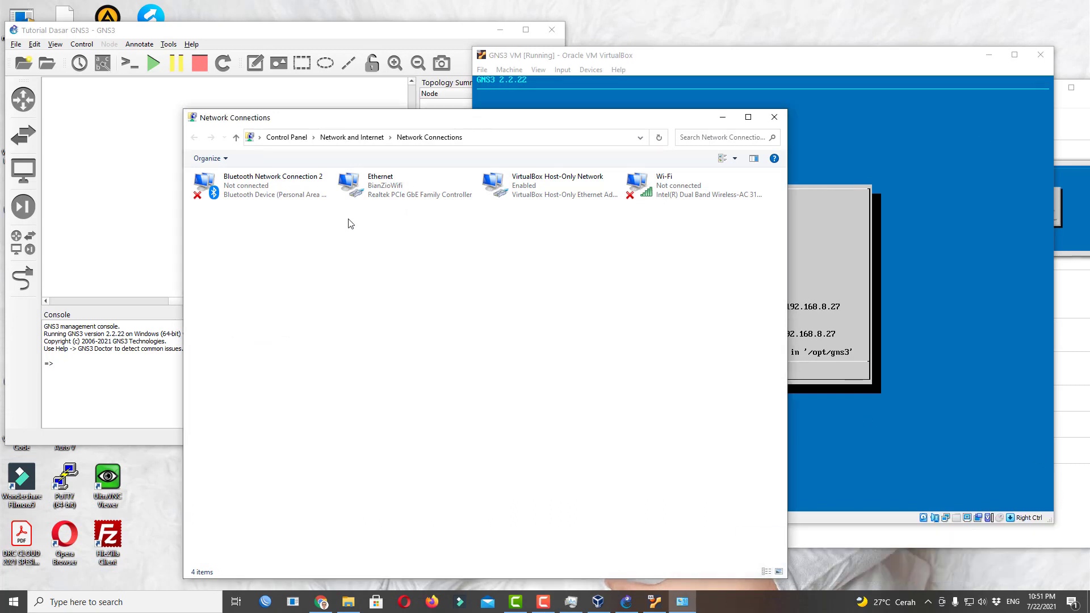
# Examine the VirtualBox Host-Only Network's connection details, comparing its IPv4 address with the IP shown in the GNS3 VM console.
pyautogui.click(536, 180)
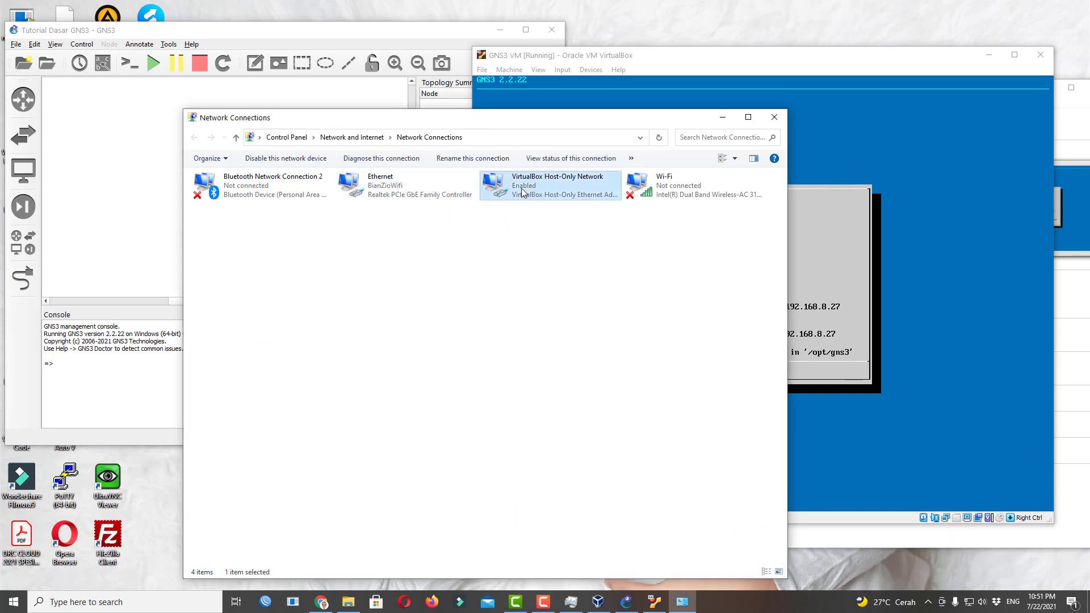
pyautogui.rightClick(521, 193)
pyautogui.click(537, 209)
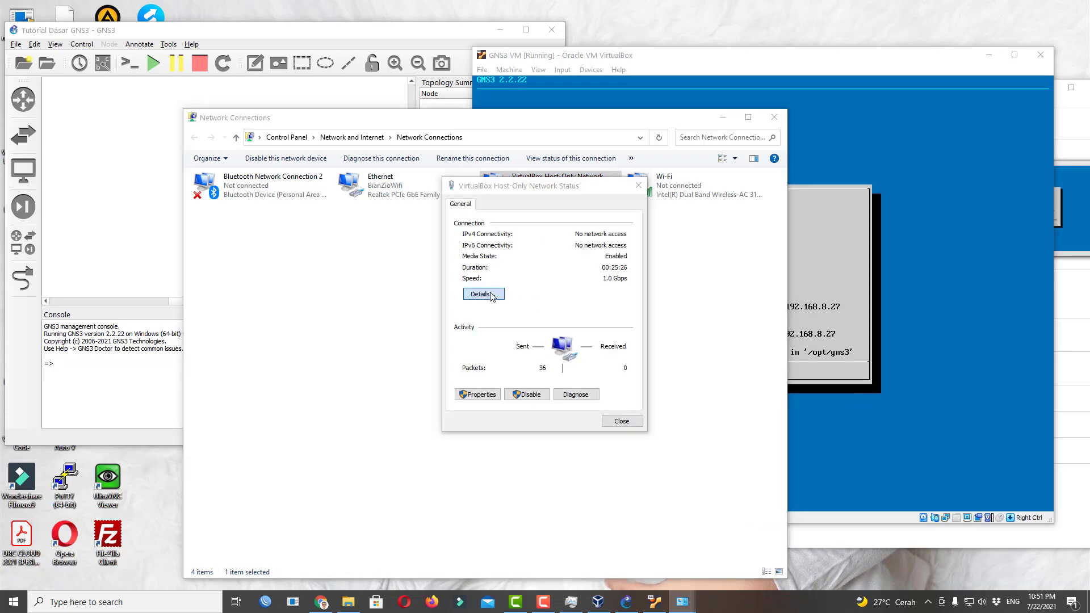
pyautogui.click(481, 294)
pyautogui.click(555, 289)
pyautogui.moveTo(647, 122); pyautogui.dragTo(457, 102)
pyautogui.click(626, 335)
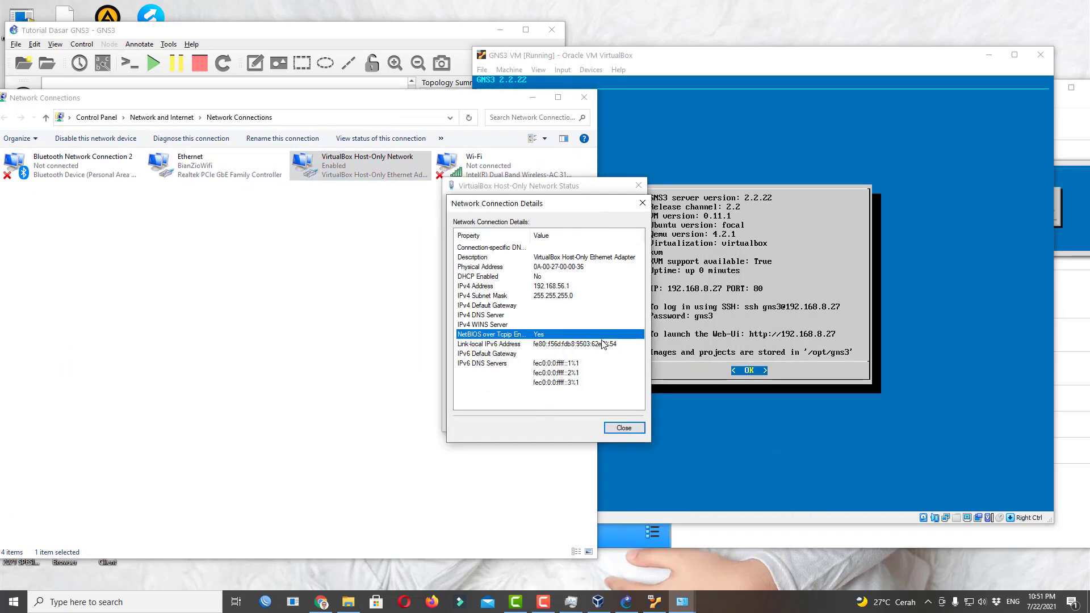
pyautogui.moveTo(557, 203); pyautogui.dragTo(362, 233)
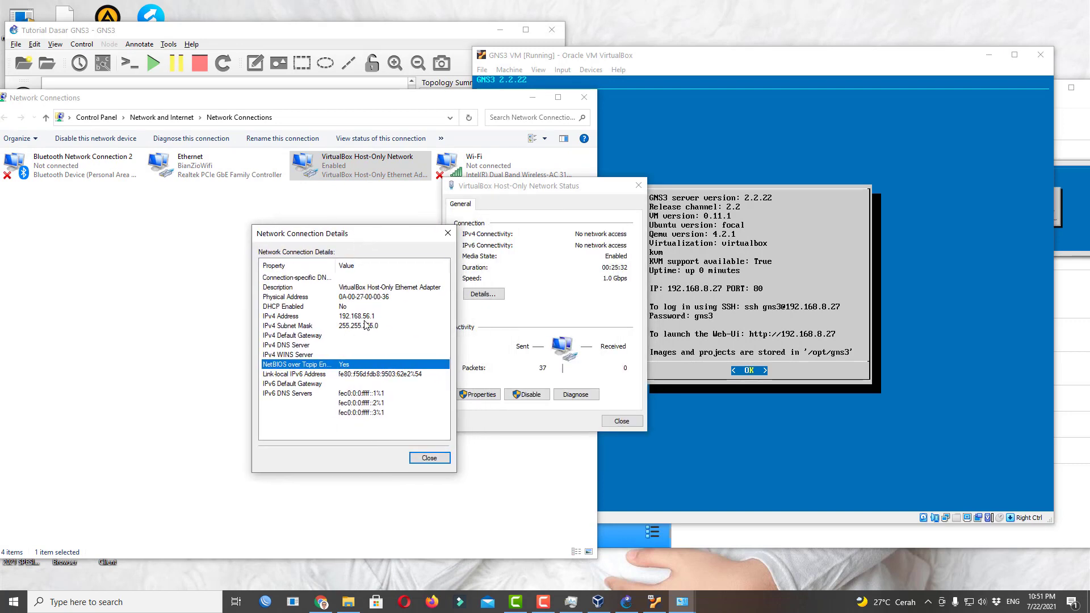
pyautogui.click(318, 318)
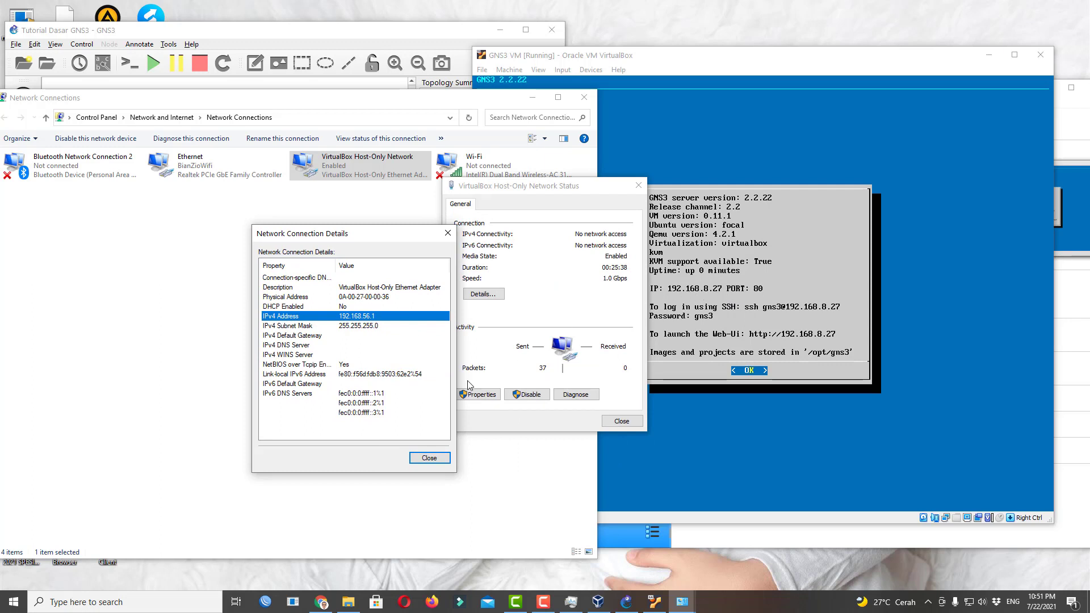
pyautogui.click(428, 457)
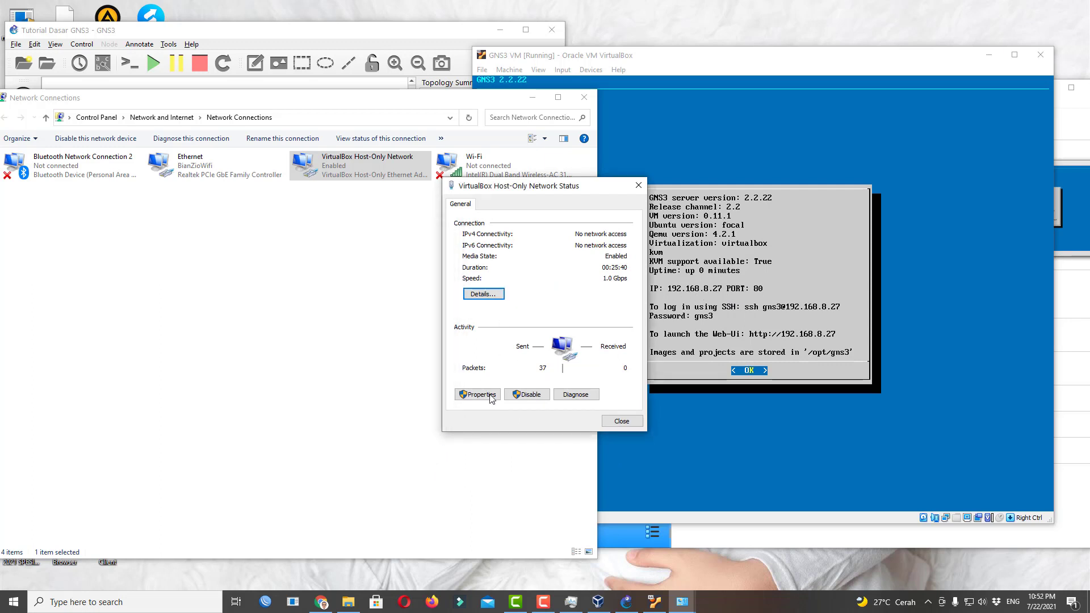
pyautogui.click(616, 421)
# Set the VirtualBox Host-Only Network's IPv4 properties to obtain the IP address and DNS server address automatically.
pyautogui.rightClick(332, 179)
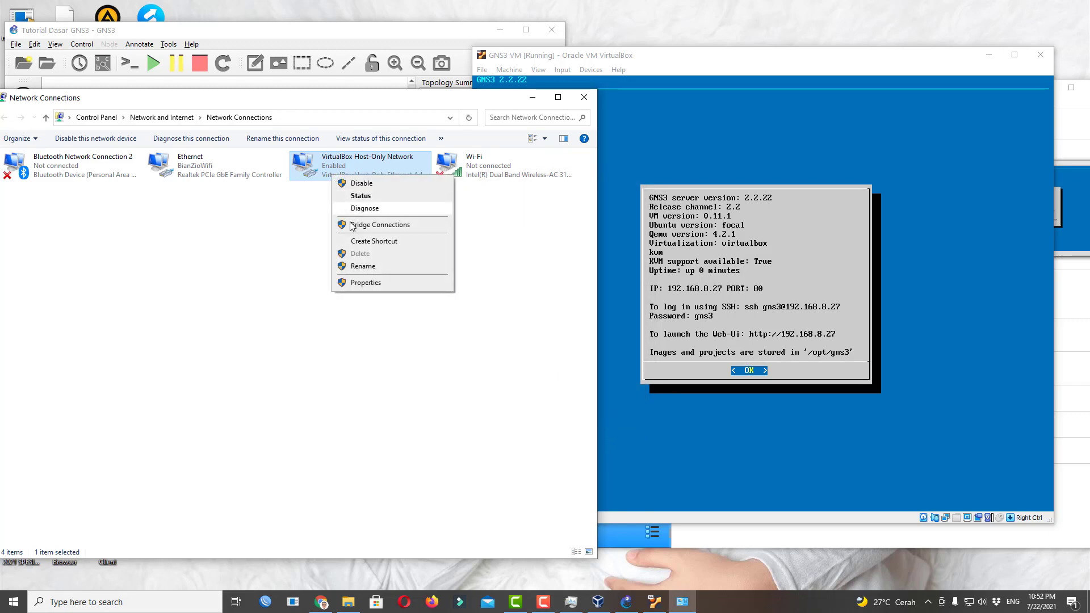
pyautogui.click(368, 282)
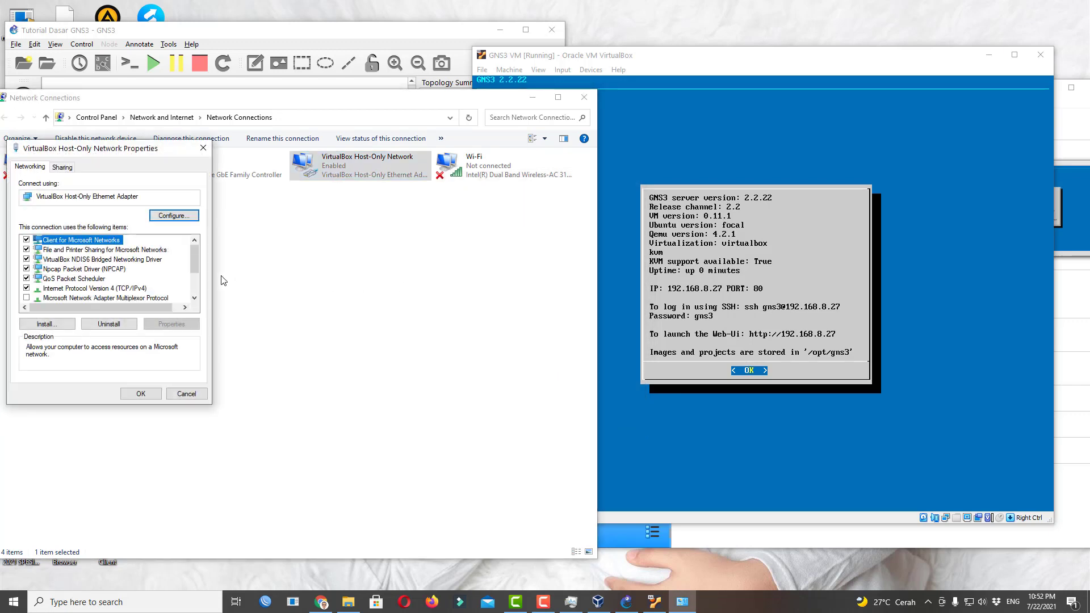
pyautogui.doubleClick(116, 289)
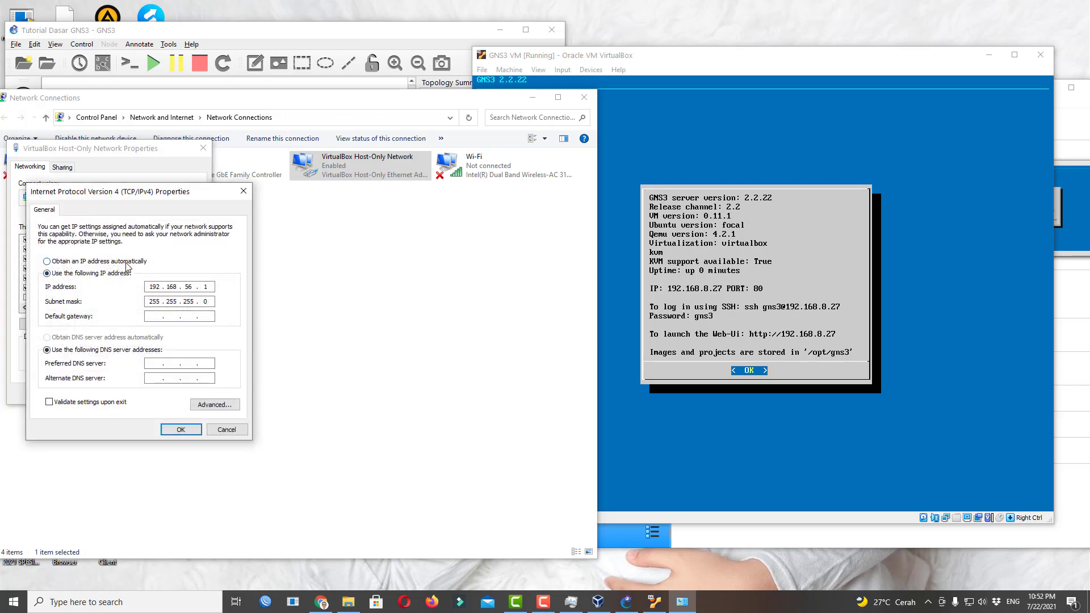
pyautogui.click(126, 263)
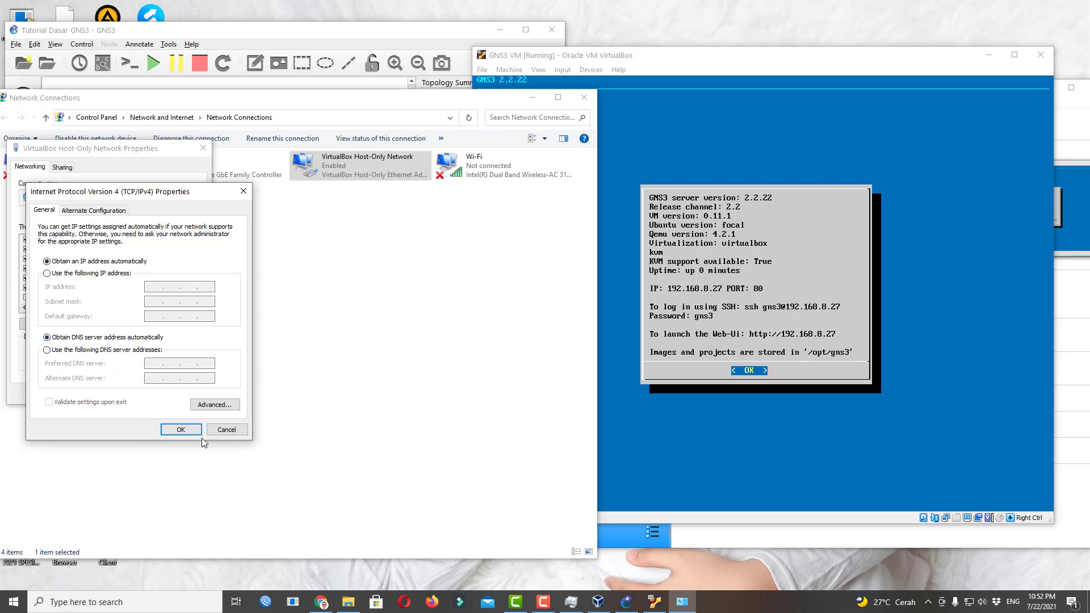
pyautogui.click(180, 429)
pyautogui.click(155, 399)
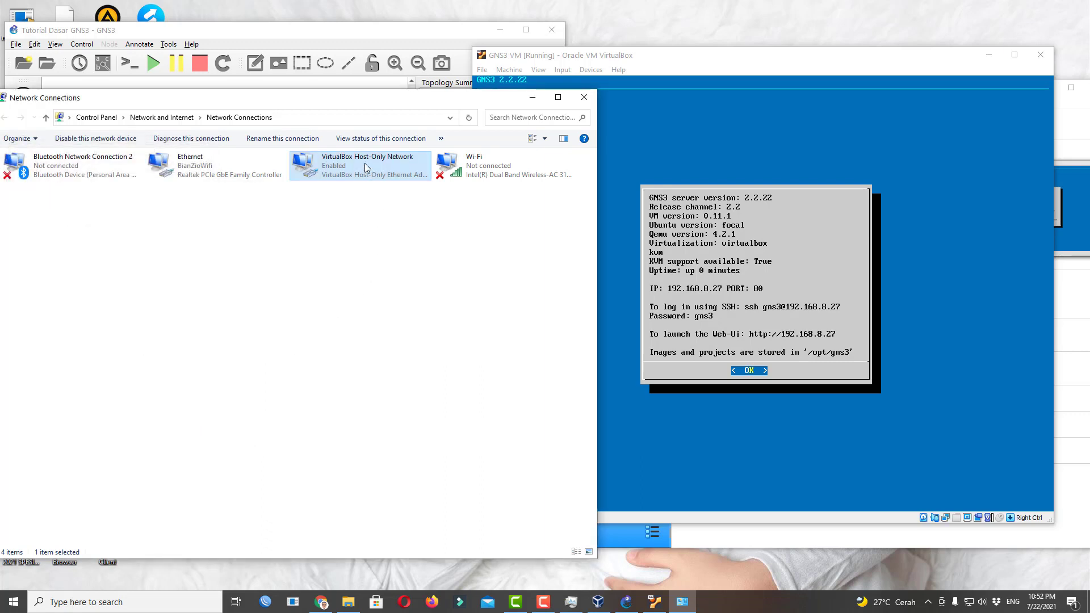
# Recheck the VirtualBox Host-Only Network's IPv4 address in its connection details, and close the status window.
pyautogui.rightClick(340, 181)
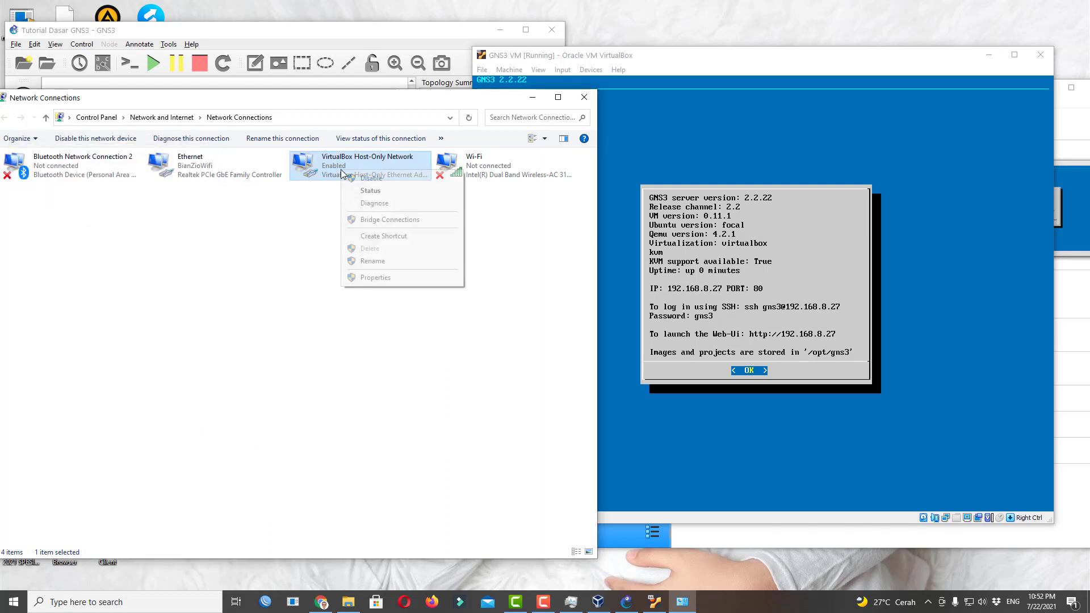
pyautogui.click(363, 193)
pyautogui.click(483, 294)
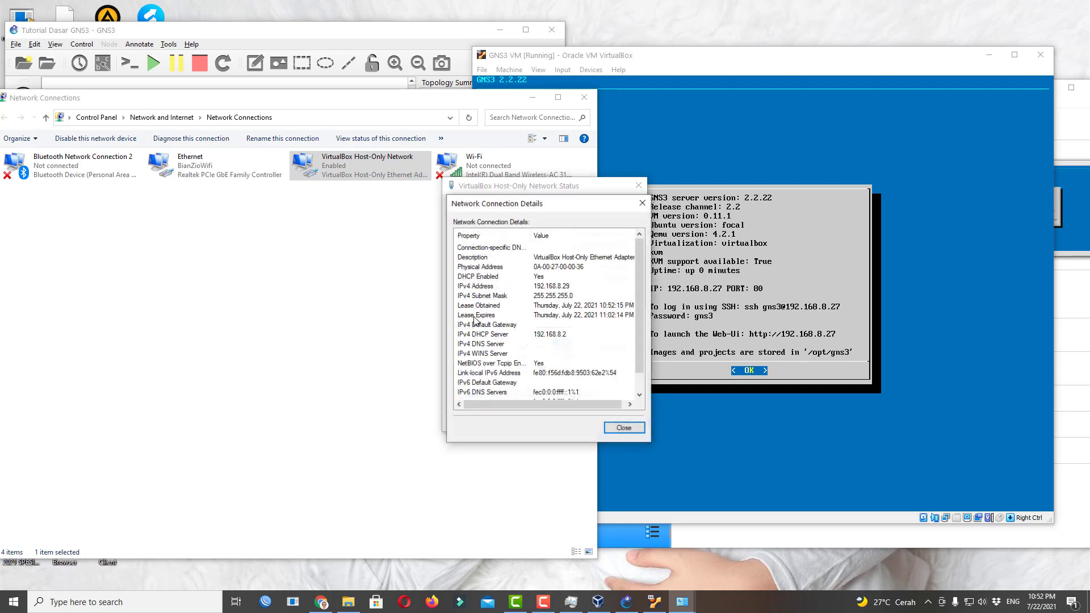
pyautogui.click(564, 289)
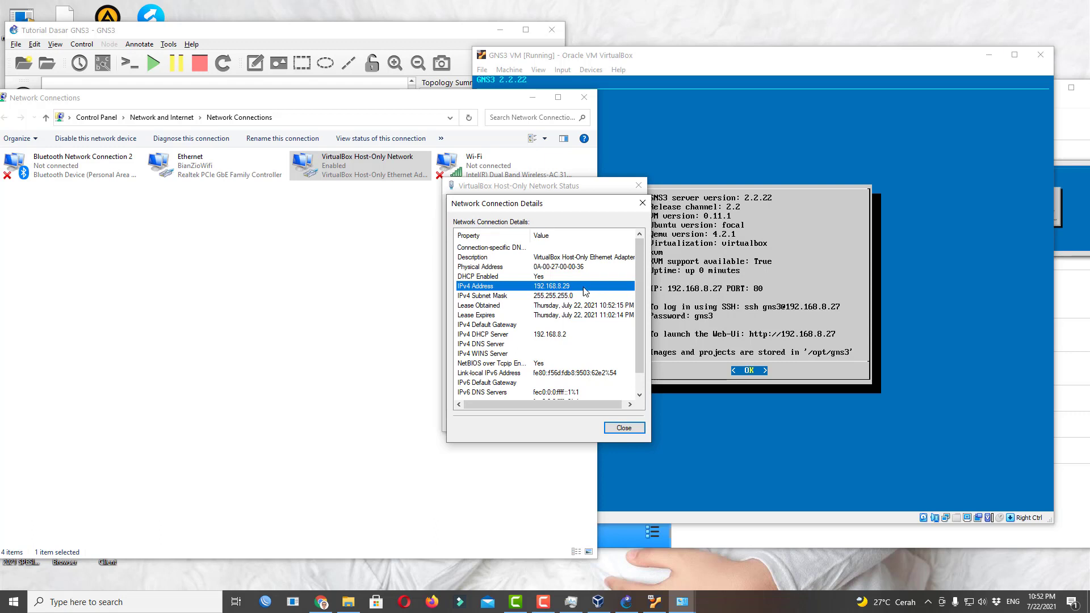
pyautogui.click(627, 427)
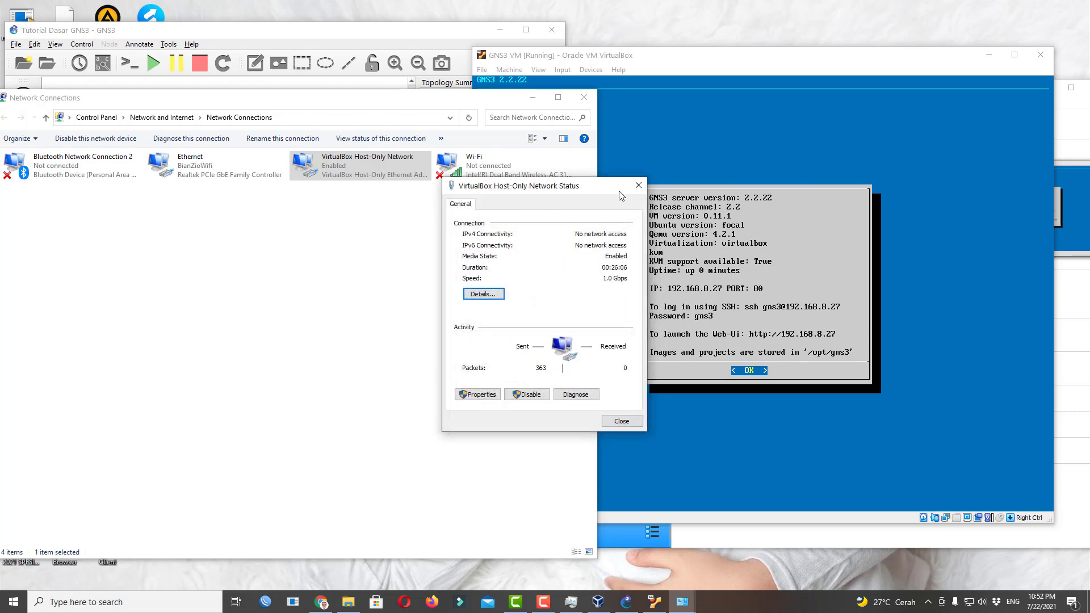
pyautogui.click(638, 186)
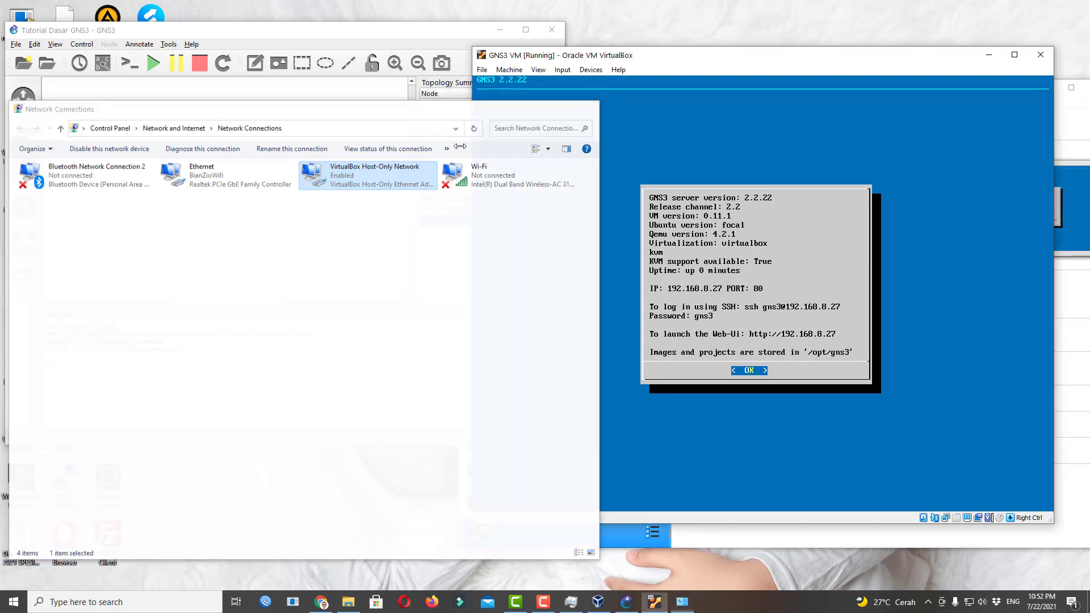
# Move the GNS3 VM console window aside and maximize the GNS3 project window.
pyautogui.click(533, 97)
pyautogui.moveTo(779, 61); pyautogui.dragTo(845, 65)
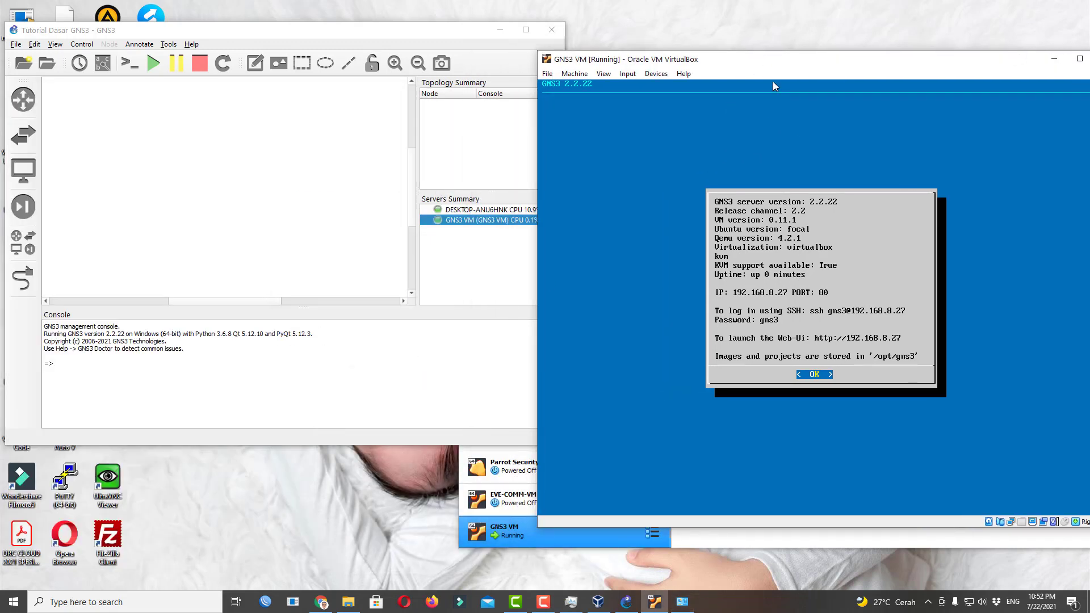
pyautogui.click(461, 220)
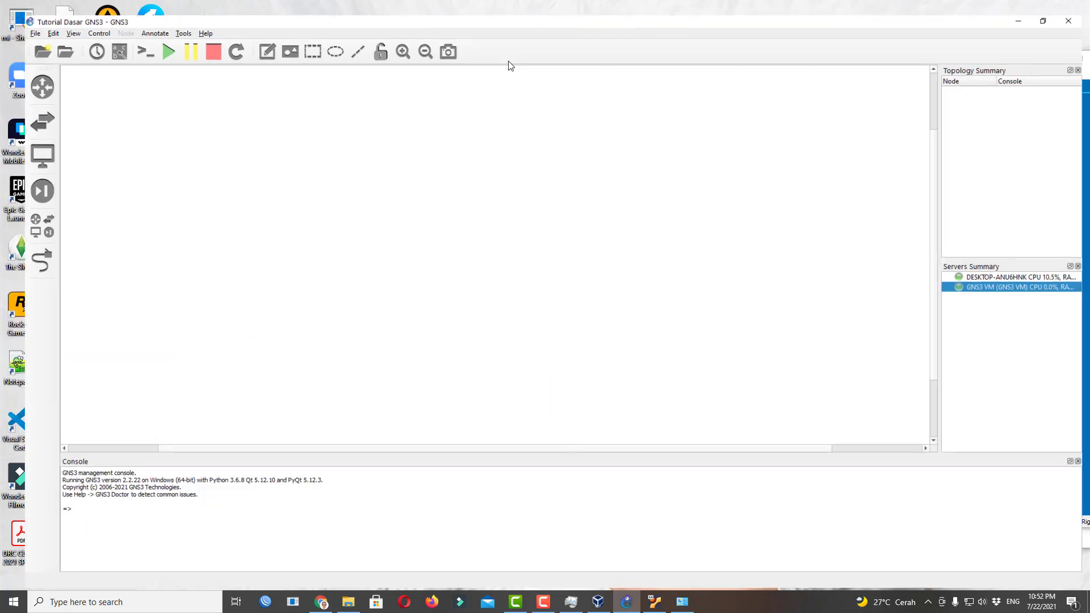
pyautogui.click(525, 30)
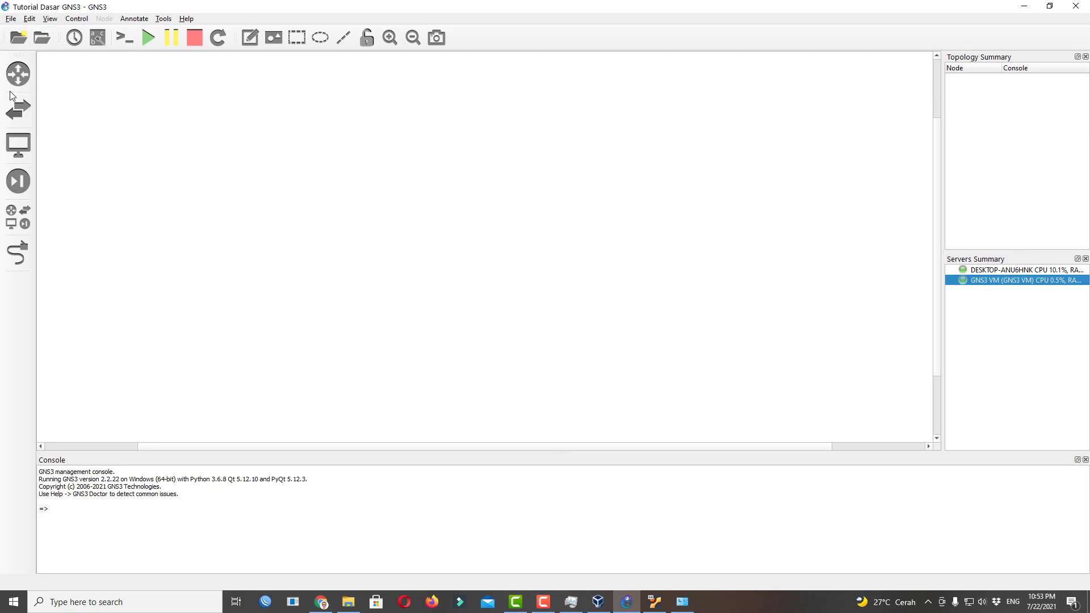
# Examine the available node templates under routers, switches, end devices, security devices and all devices.
pyautogui.click(18, 73)
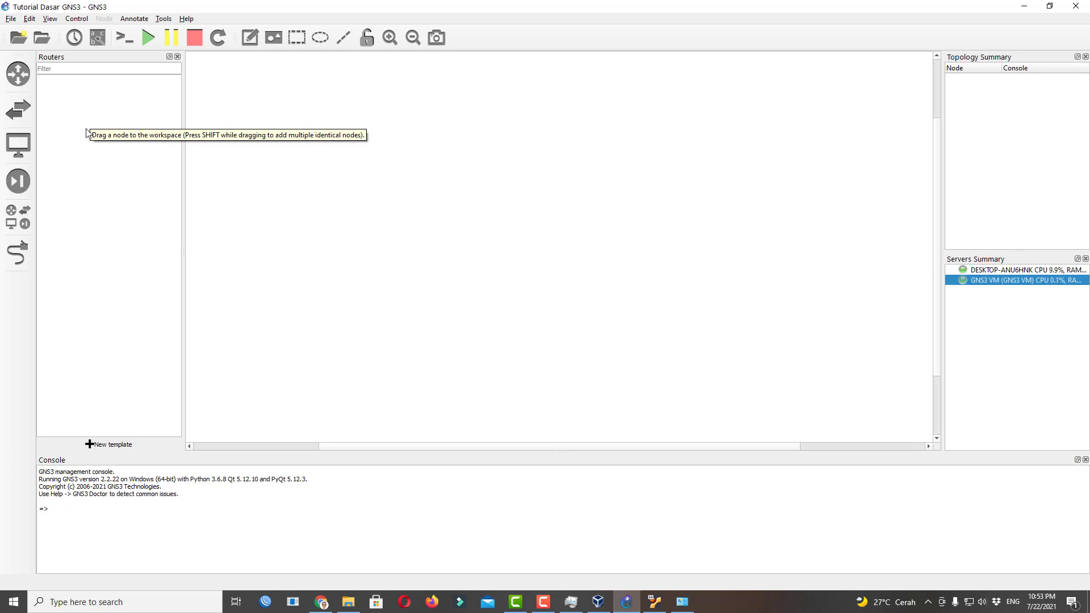
pyautogui.click(24, 109)
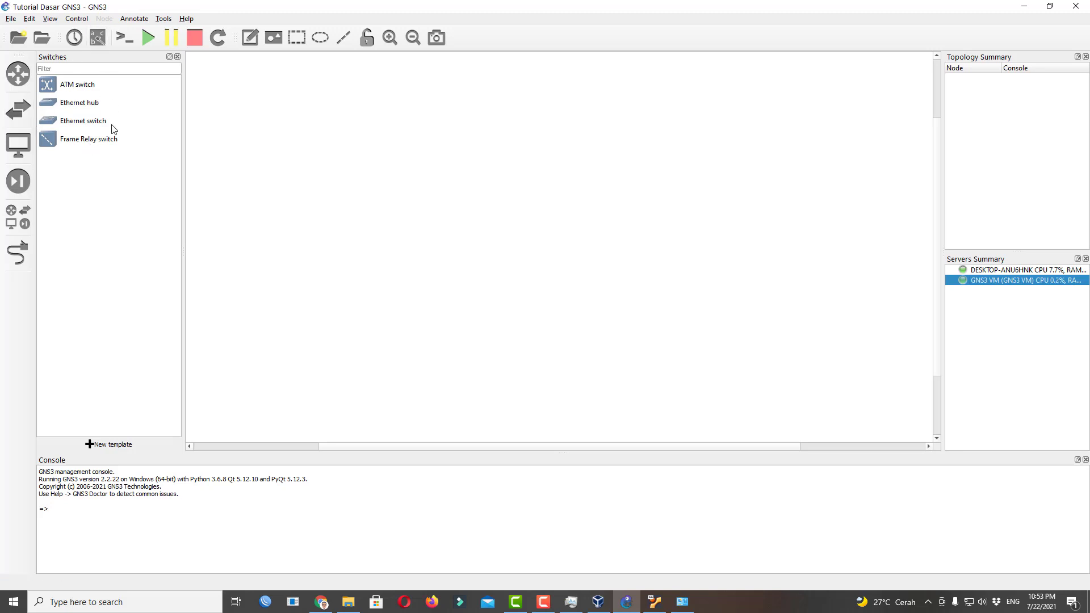
pyautogui.click(18, 145)
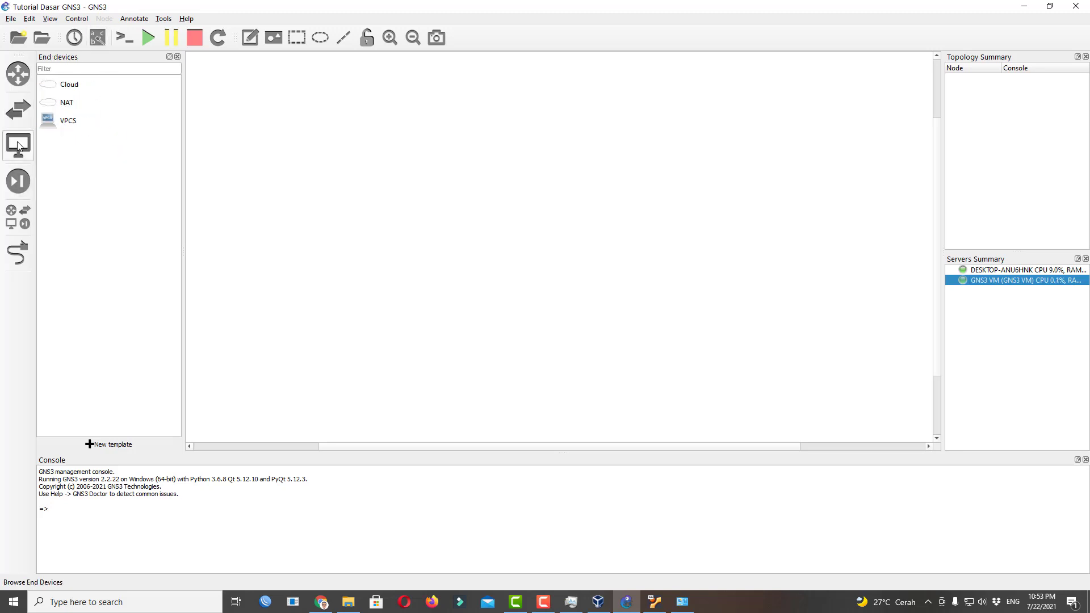
pyautogui.click(74, 124)
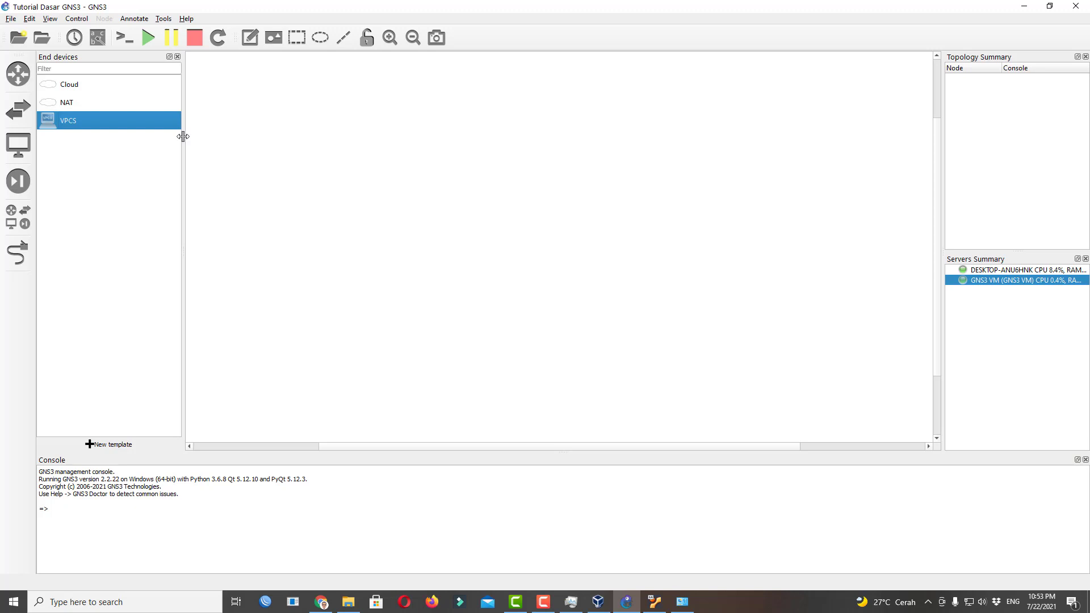
pyautogui.click(72, 103)
pyautogui.click(76, 83)
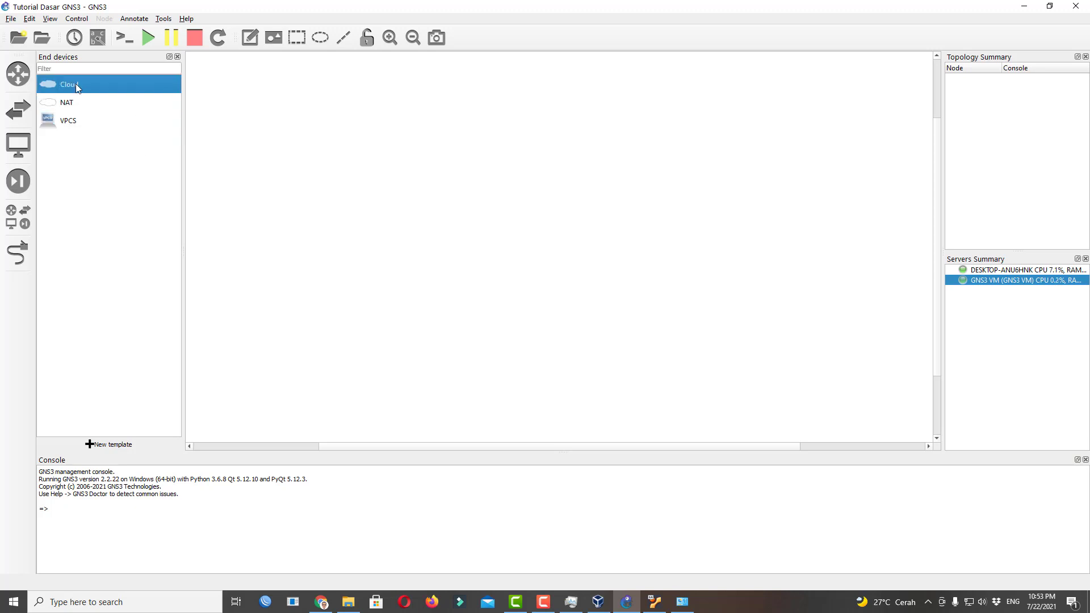
pyautogui.click(69, 104)
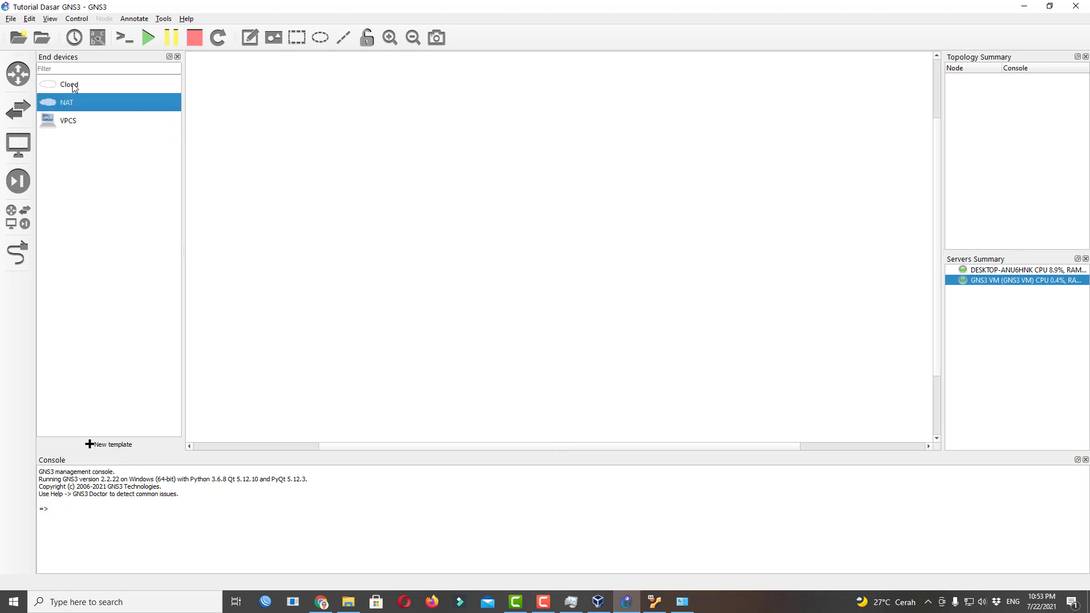
pyautogui.click(72, 84)
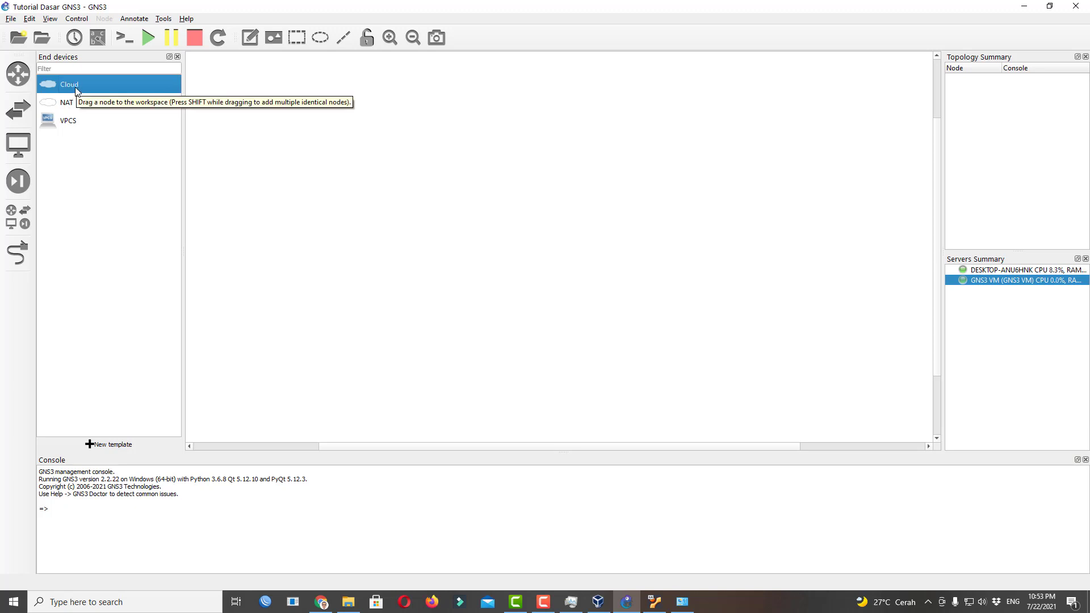
pyautogui.click(18, 180)
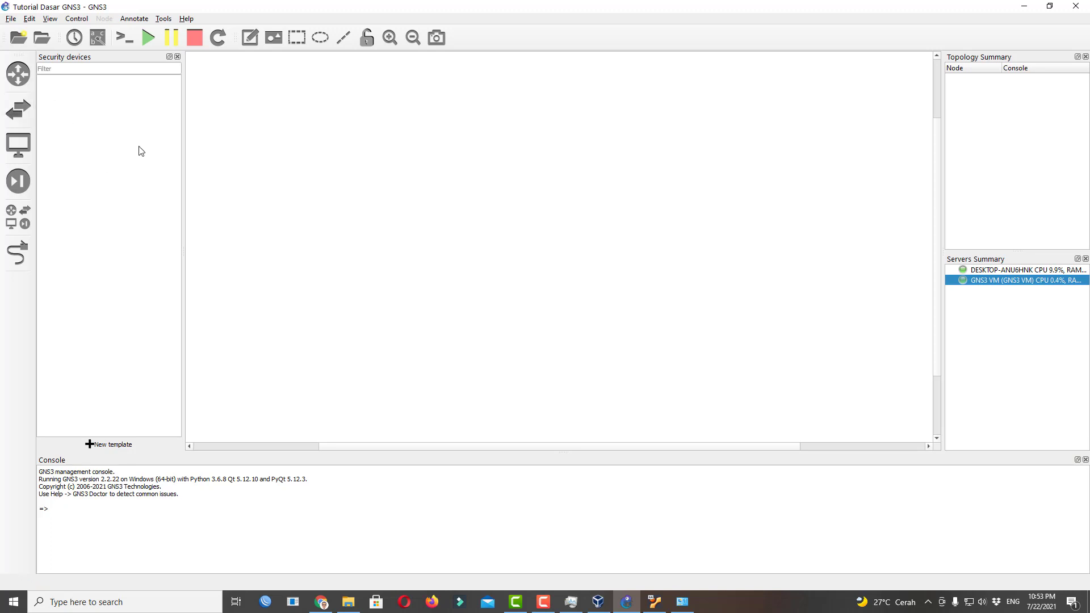
pyautogui.click(19, 220)
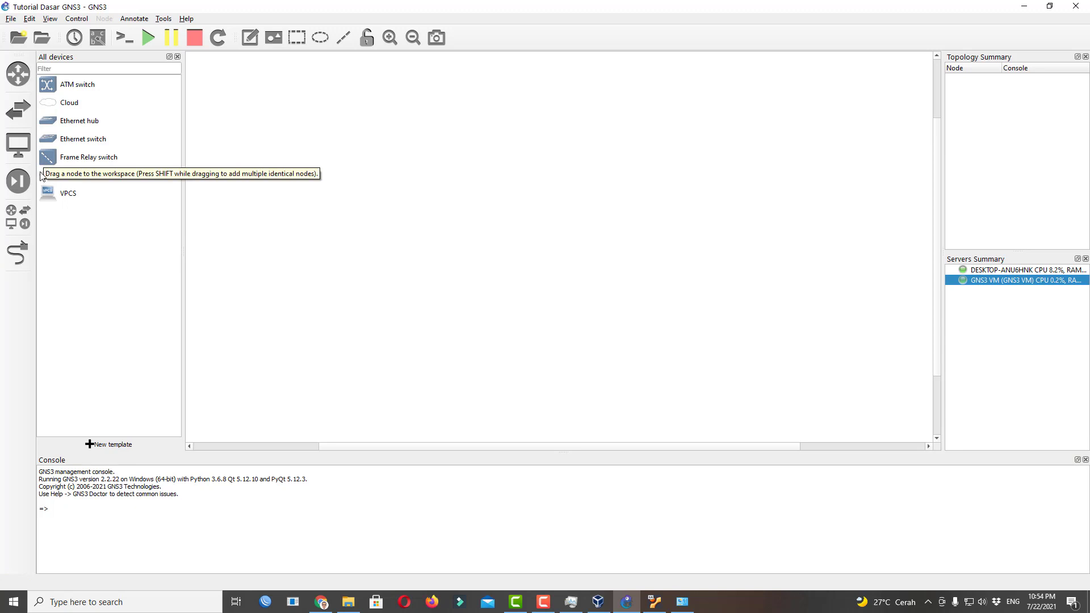
# Add a VPCS node to the workspace, hosted on the GNS3 VM server.
pyautogui.click(23, 150)
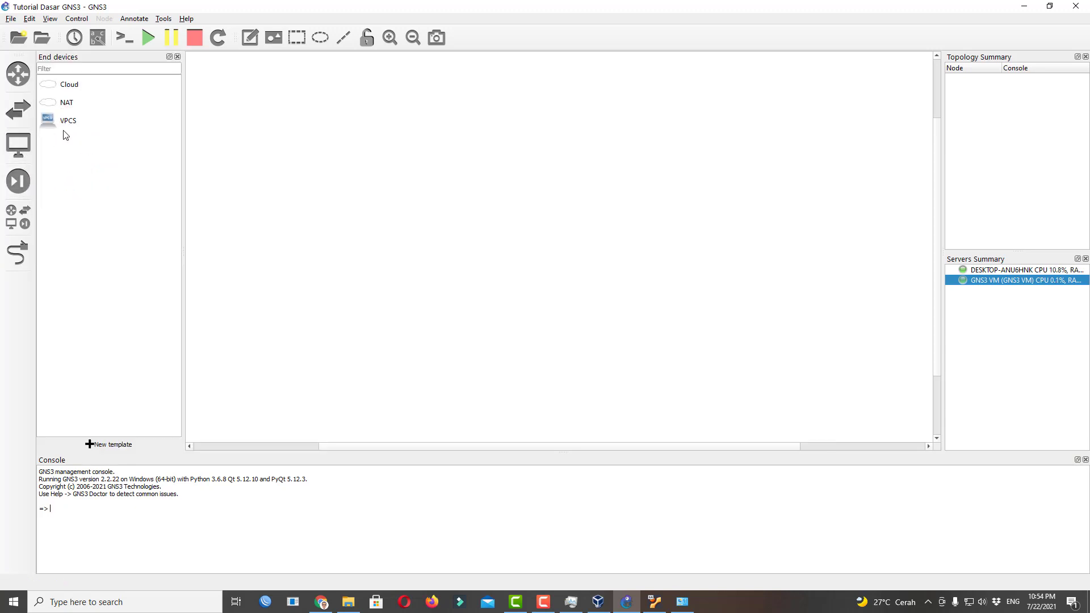
pyautogui.moveTo(64, 121); pyautogui.dragTo(404, 227)
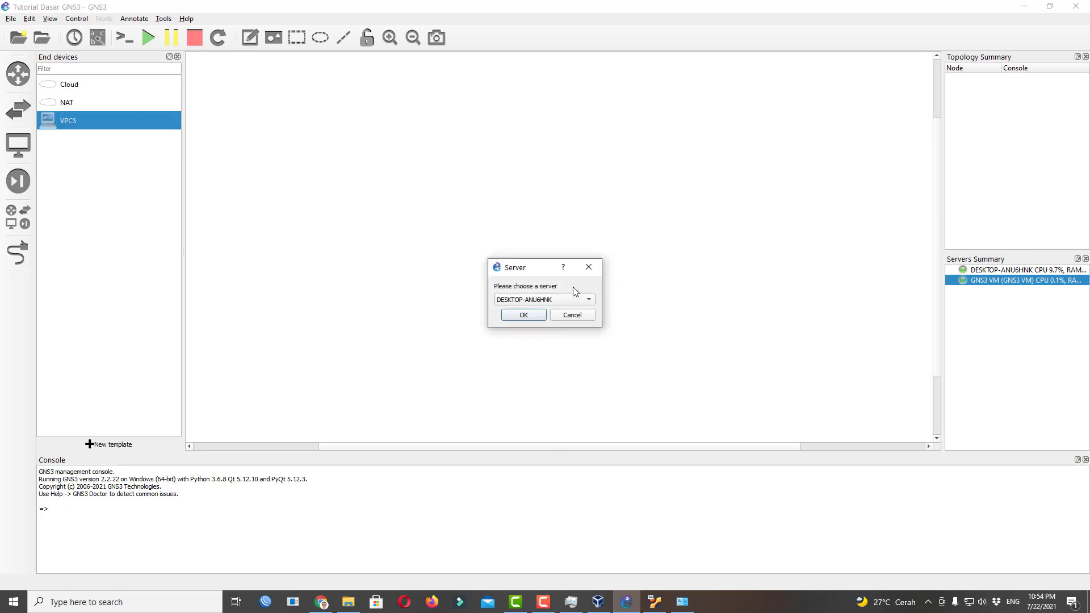
pyautogui.click(551, 301)
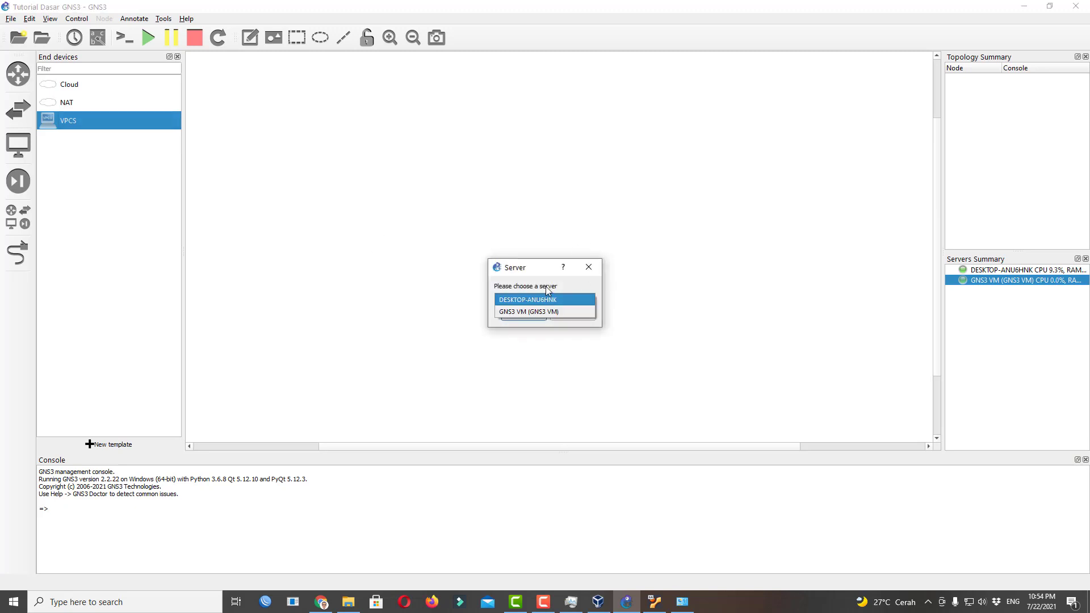
pyautogui.click(523, 311)
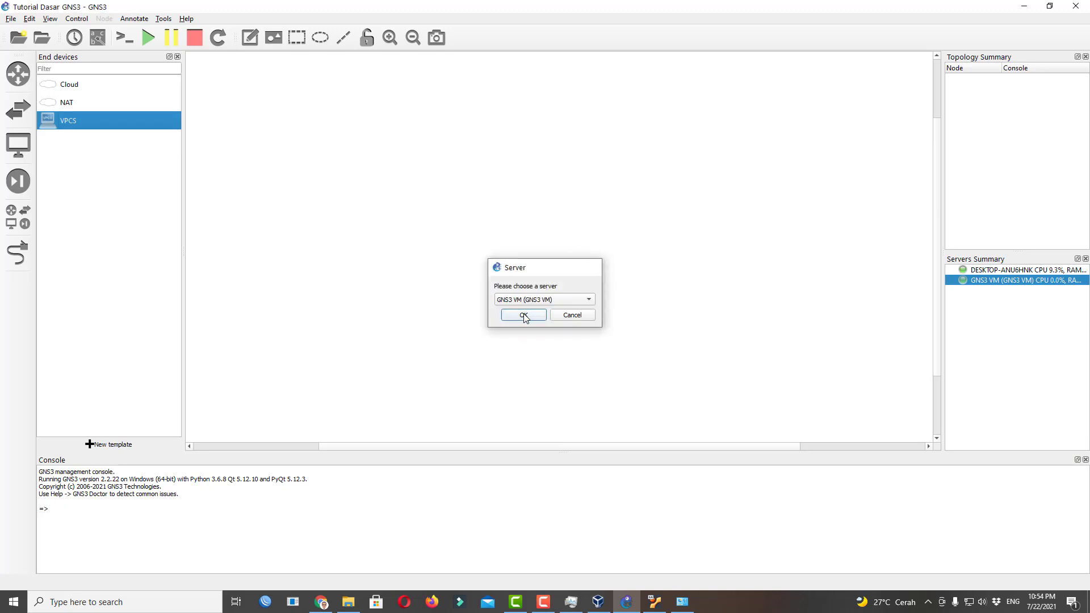
pyautogui.click(524, 315)
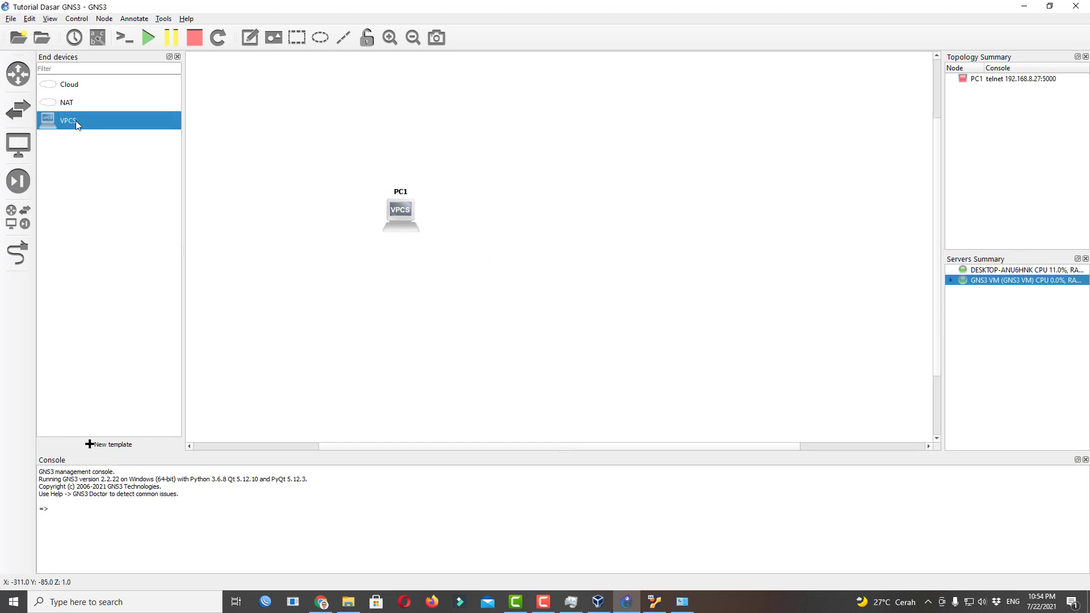
# Add a second VPCS node to the right of PC1 on the GNS3 VM server, aligning PC1 roughly level with it.
pyautogui.moveTo(85, 125); pyautogui.dragTo(568, 222)
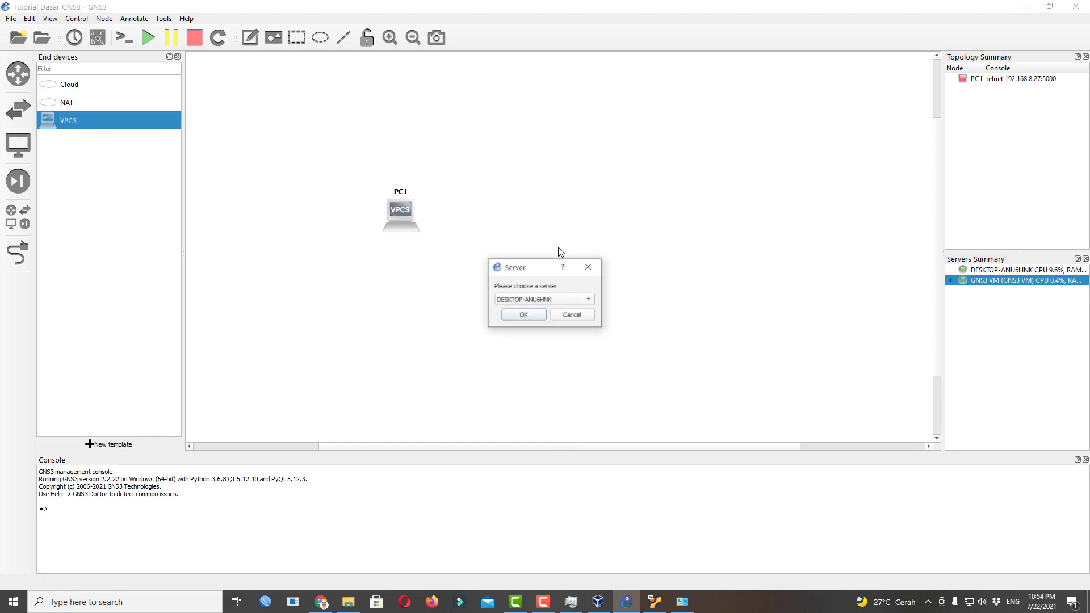
pyautogui.click(532, 300)
pyautogui.click(535, 311)
pyautogui.click(523, 315)
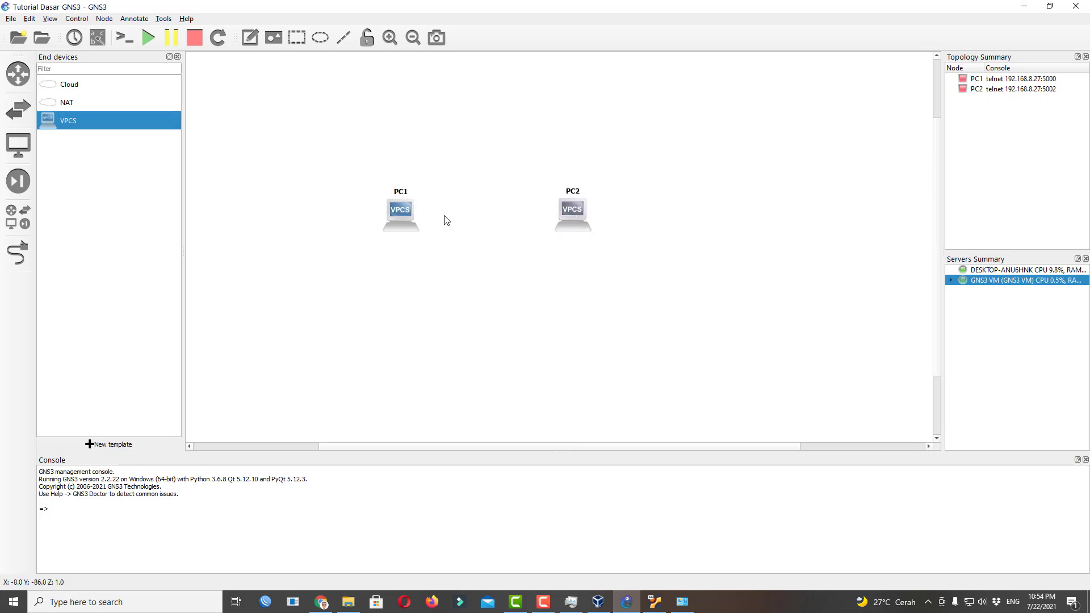
pyautogui.moveTo(404, 219); pyautogui.dragTo(401, 217)
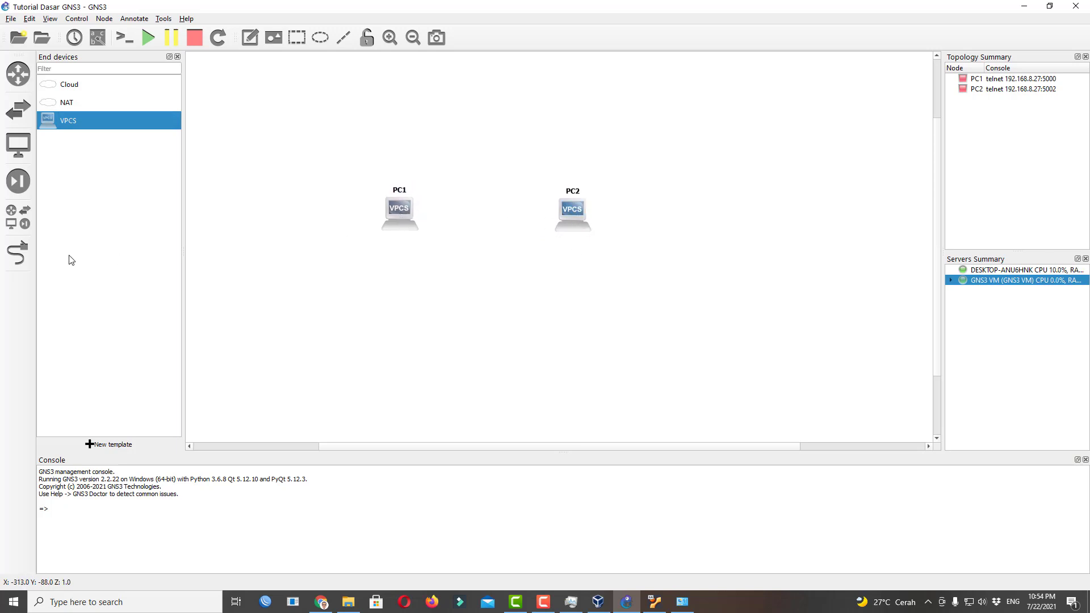
# Link PC1 directly to PC2 through their Ethernet0 ports.
pyautogui.click(17, 253)
pyautogui.click(402, 217)
pyautogui.click(427, 223)
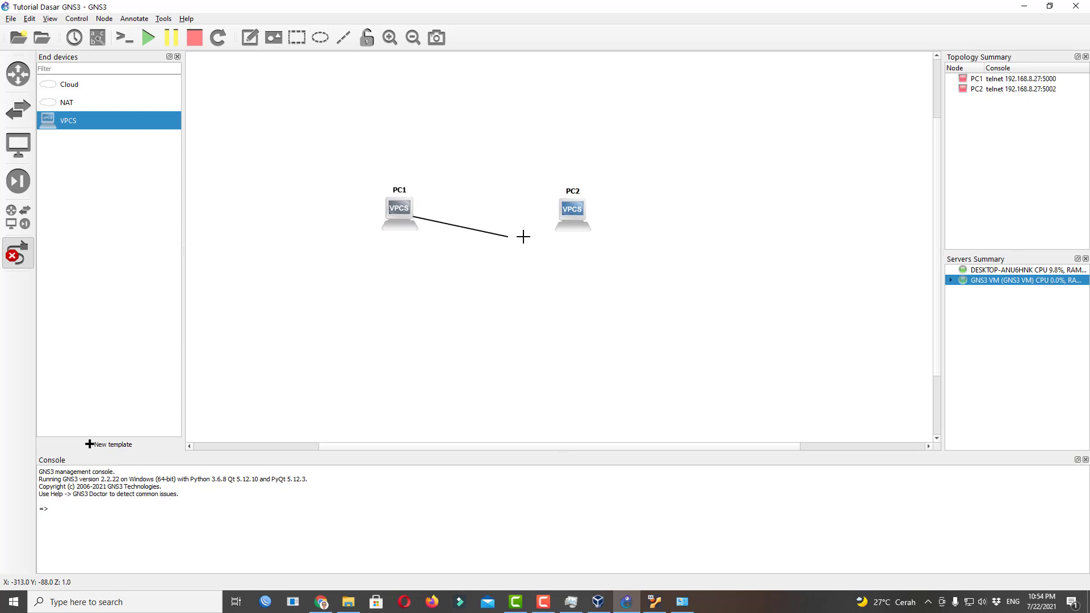
pyautogui.click(572, 218)
pyautogui.click(584, 222)
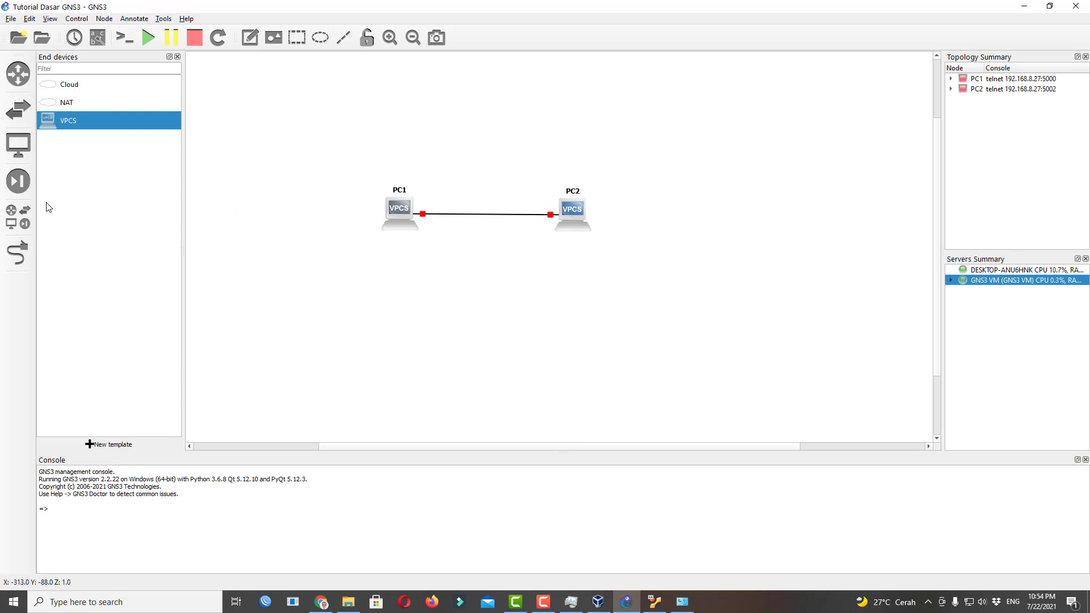
# Add a third VPCS node on the GNS3 VM server, centred below PC1 and PC2.
pyautogui.moveTo(70, 122); pyautogui.dragTo(490, 324)
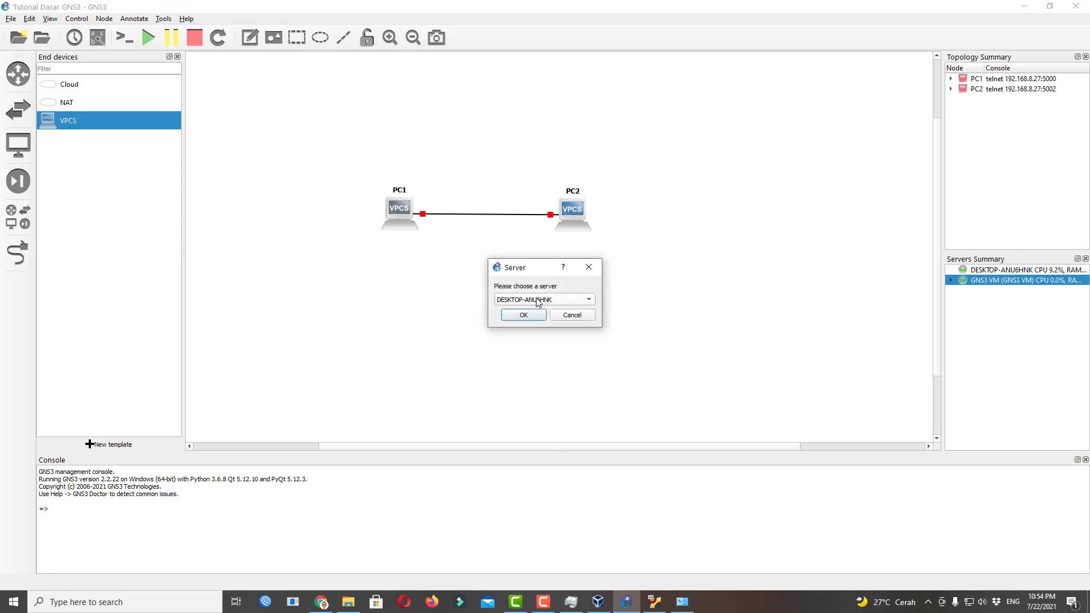
pyautogui.click(539, 299)
pyautogui.click(538, 313)
pyautogui.click(532, 314)
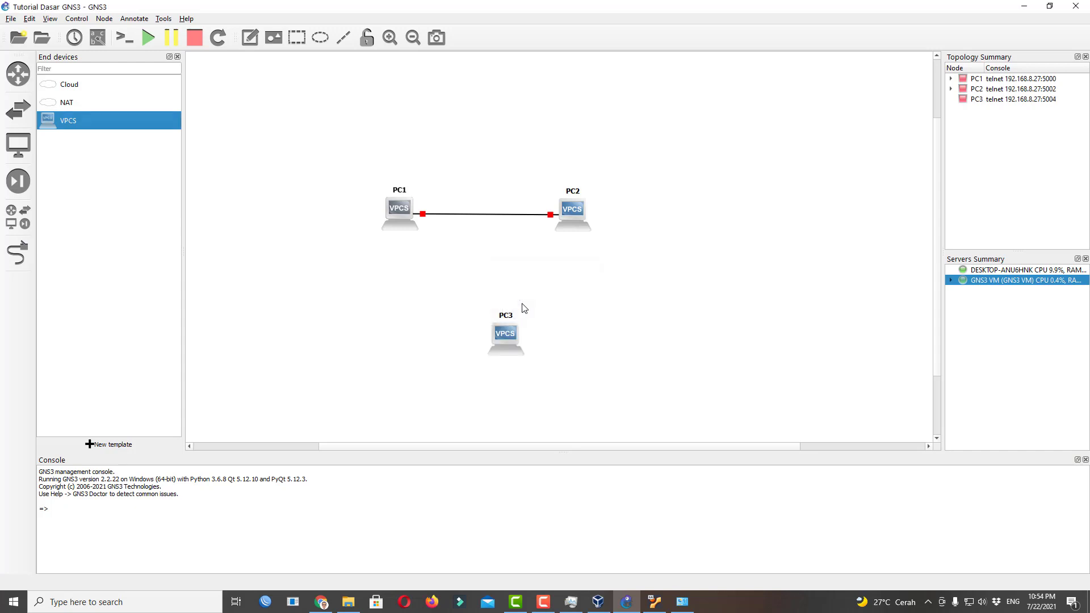
pyautogui.moveTo(503, 340); pyautogui.dragTo(476, 333)
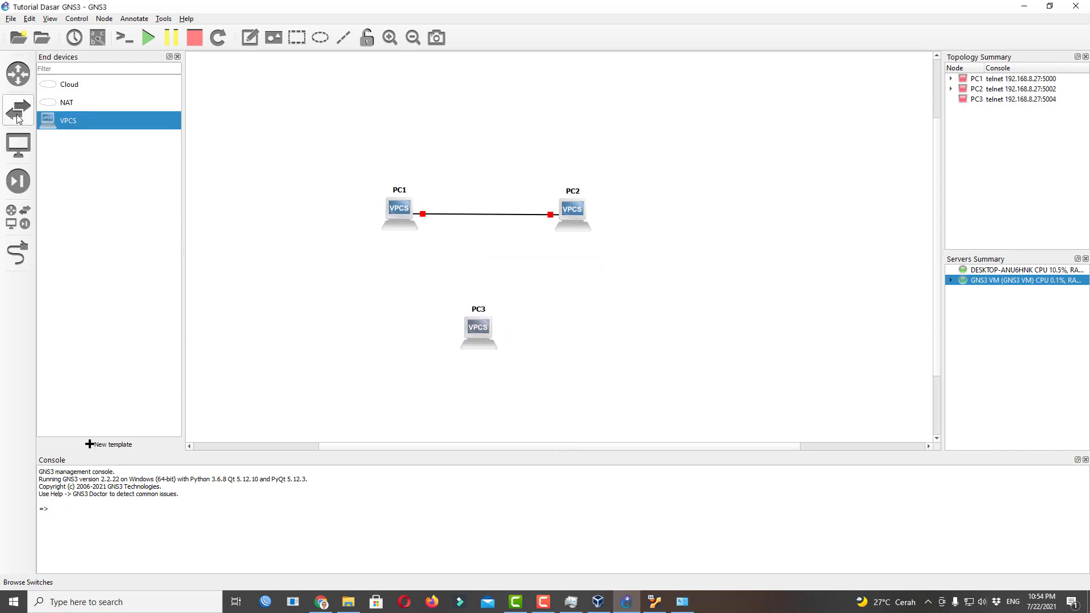
# Add an Ethernet switch on the GNS3 VM server and arrange it in the middle of the three PCs, with PC3 below it.
pyautogui.click(18, 216)
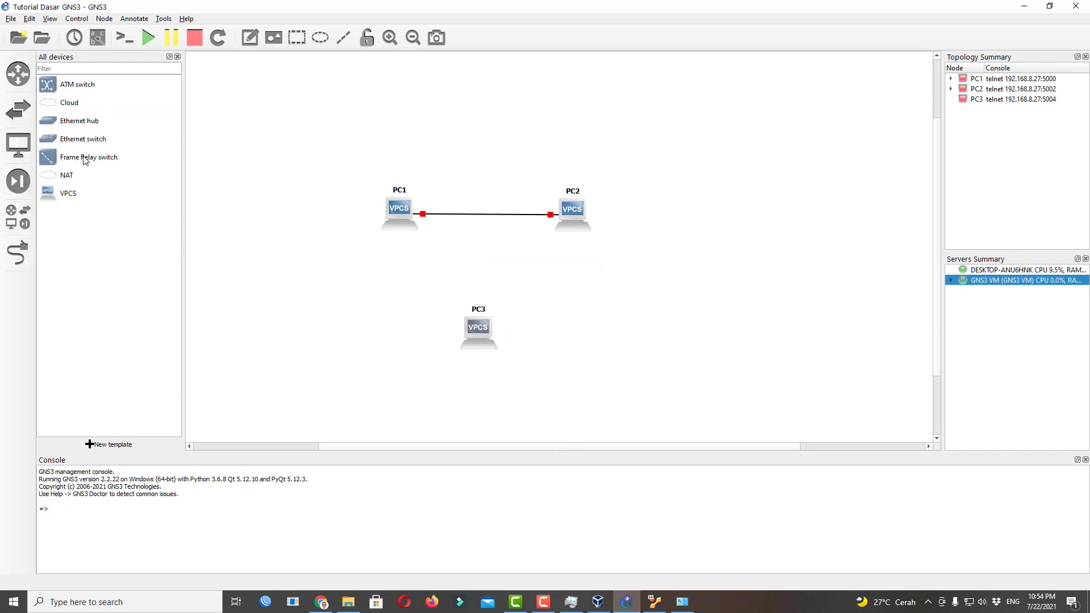
pyautogui.moveTo(83, 138); pyautogui.dragTo(488, 262)
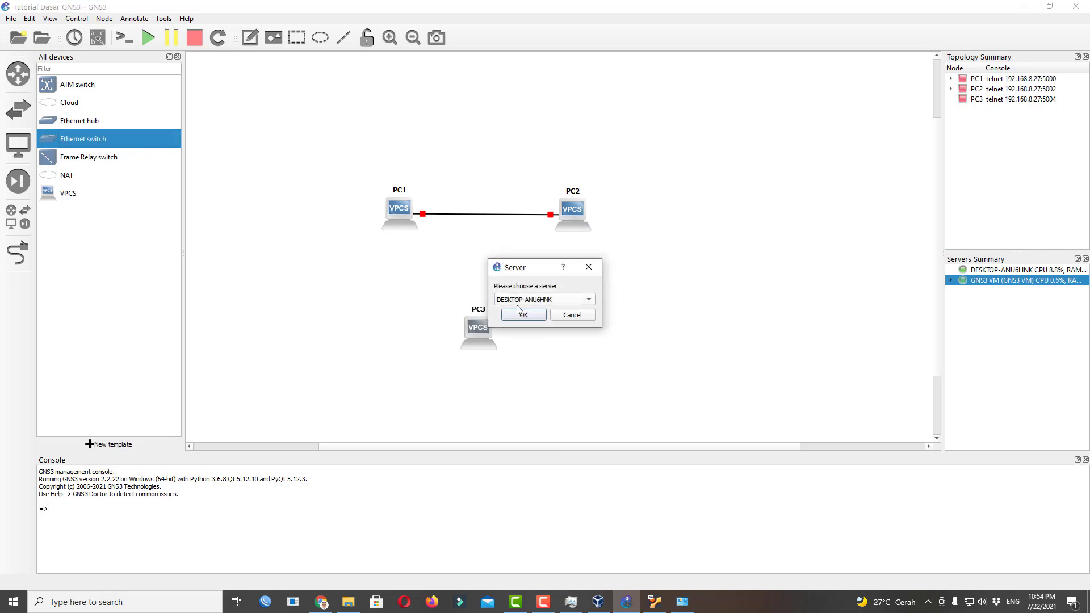
pyautogui.click(529, 299)
pyautogui.click(522, 311)
pyautogui.click(523, 315)
pyautogui.moveTo(484, 339); pyautogui.dragTo(492, 368)
pyautogui.moveTo(508, 273); pyautogui.dragTo(485, 269)
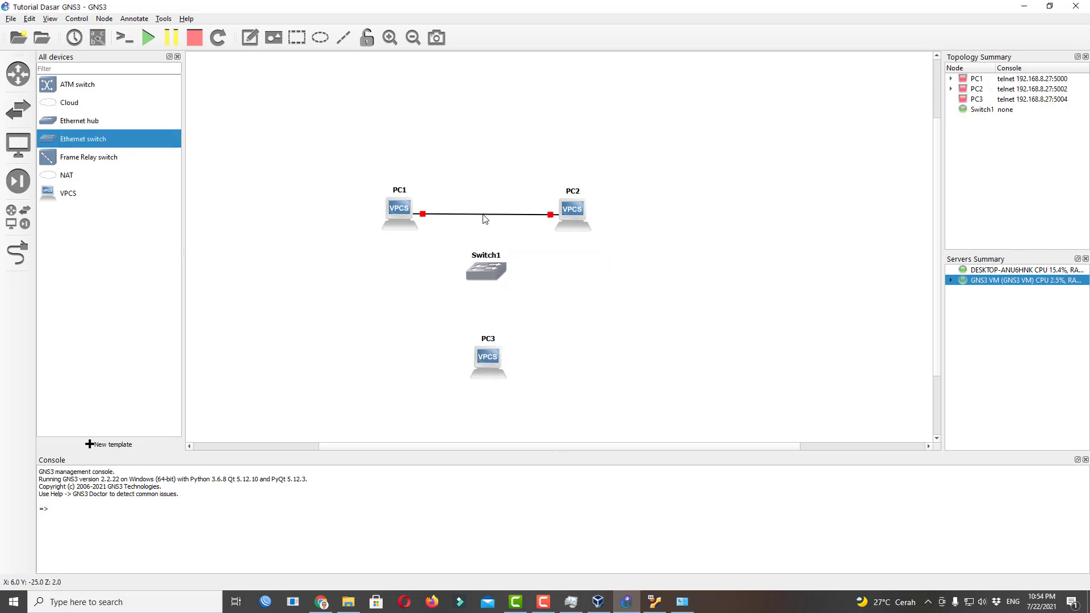
# Replace the direct PC1–PC2 link with a link from PC1's Ethernet0 to Switch1's Ethernet0.
pyautogui.rightClick(484, 218)
pyautogui.click(501, 272)
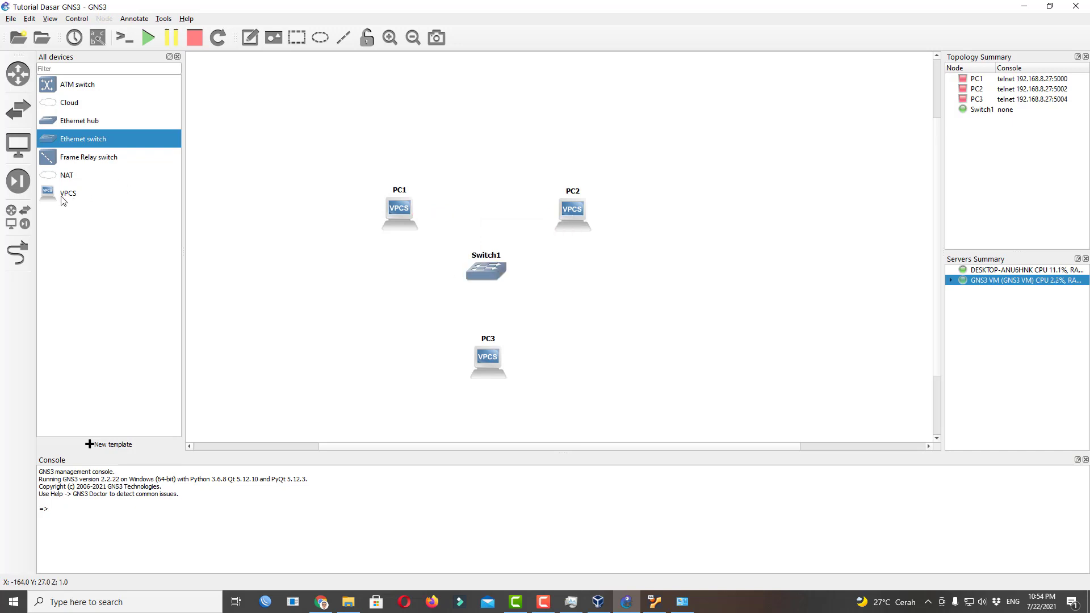
pyautogui.click(18, 252)
pyautogui.click(399, 210)
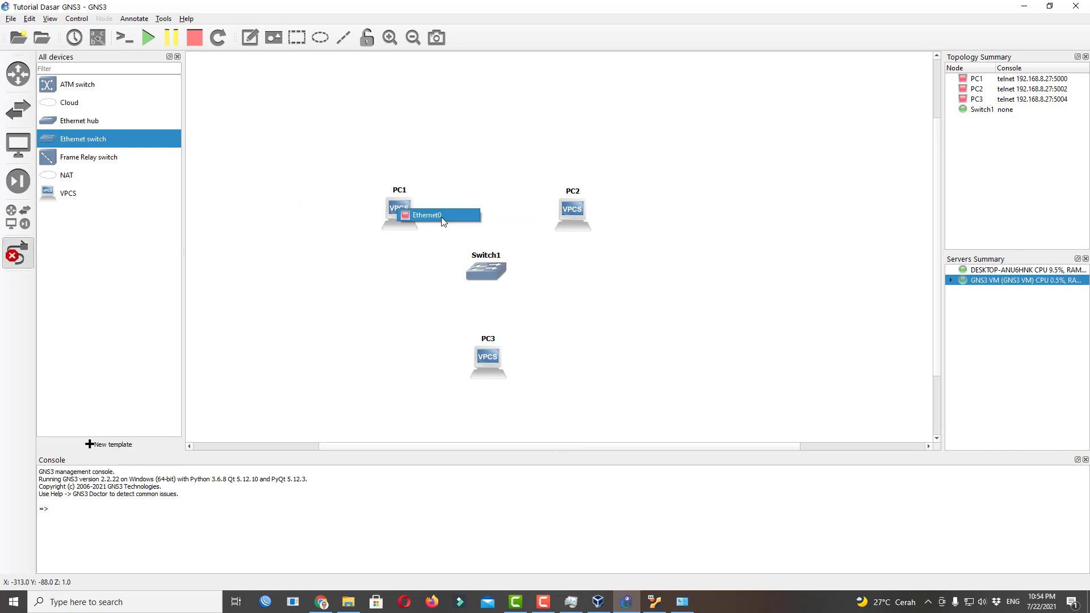
pyautogui.click(442, 216)
pyautogui.click(488, 273)
pyautogui.click(513, 281)
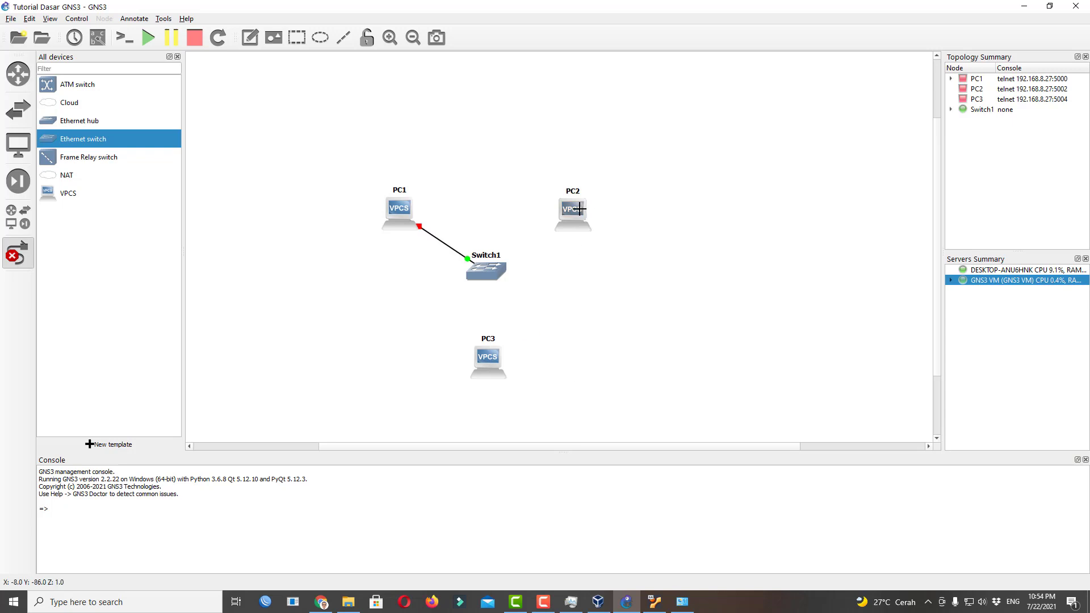
# Link PC2's Ethernet0 to Switch1's Ethernet1 and dismiss the link warning.
pyautogui.click(578, 209)
pyautogui.click(601, 216)
pyautogui.click(493, 272)
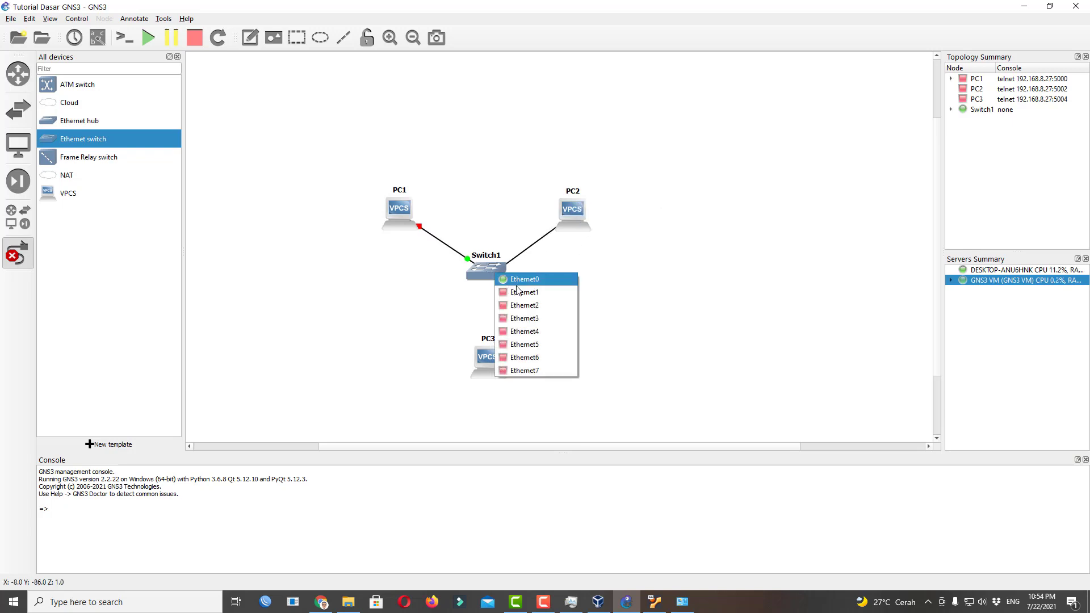
pyautogui.click(517, 286)
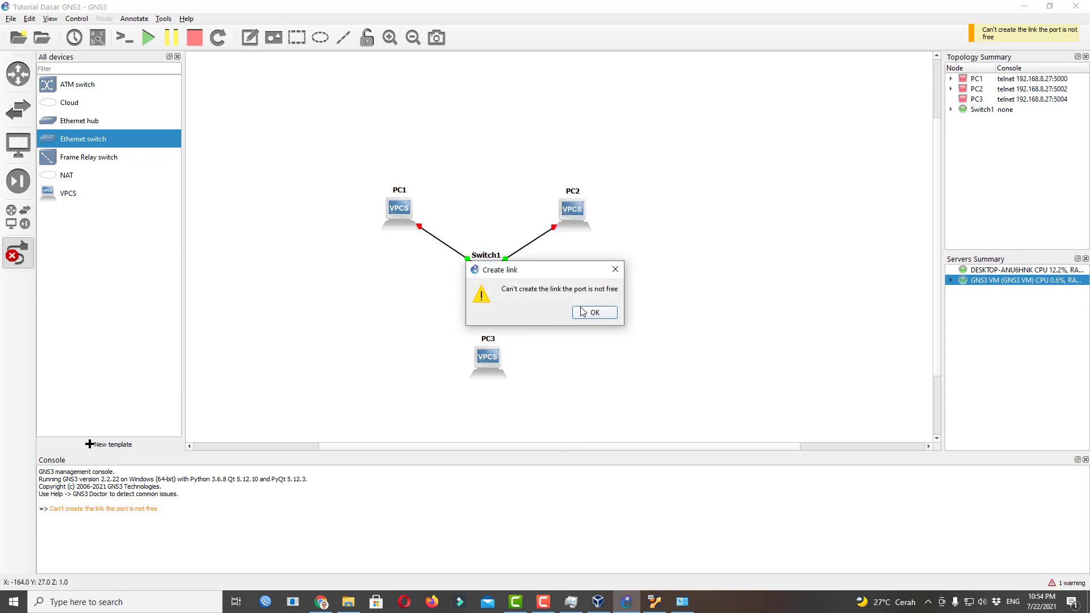
pyautogui.click(583, 312)
# Link PC3's Ethernet0 to Switch1's Ethernet2.
pyautogui.click(487, 357)
pyautogui.click(496, 360)
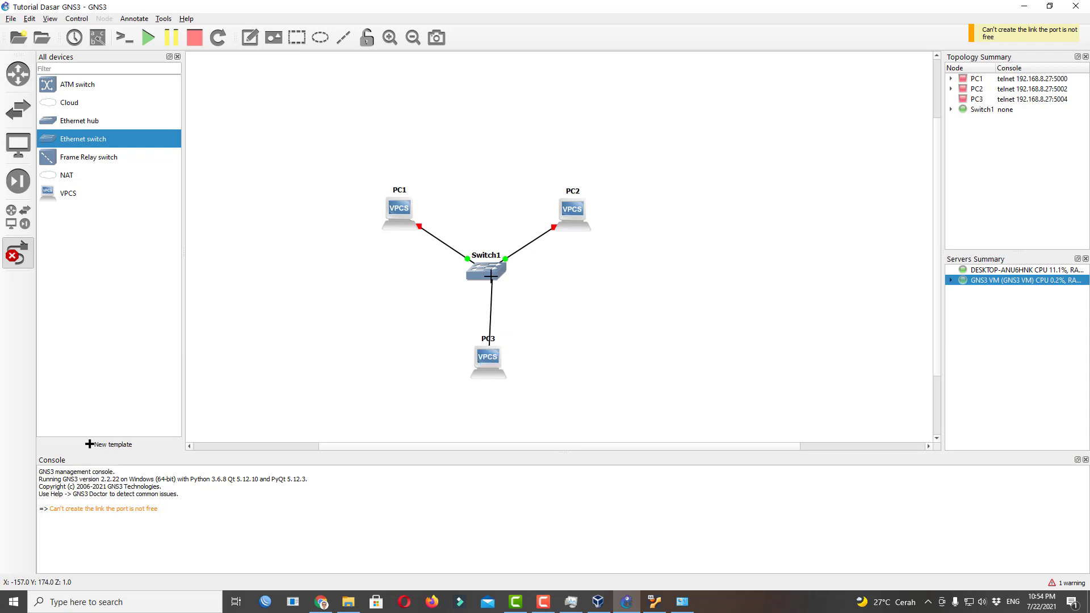
pyautogui.click(491, 275)
pyautogui.click(525, 307)
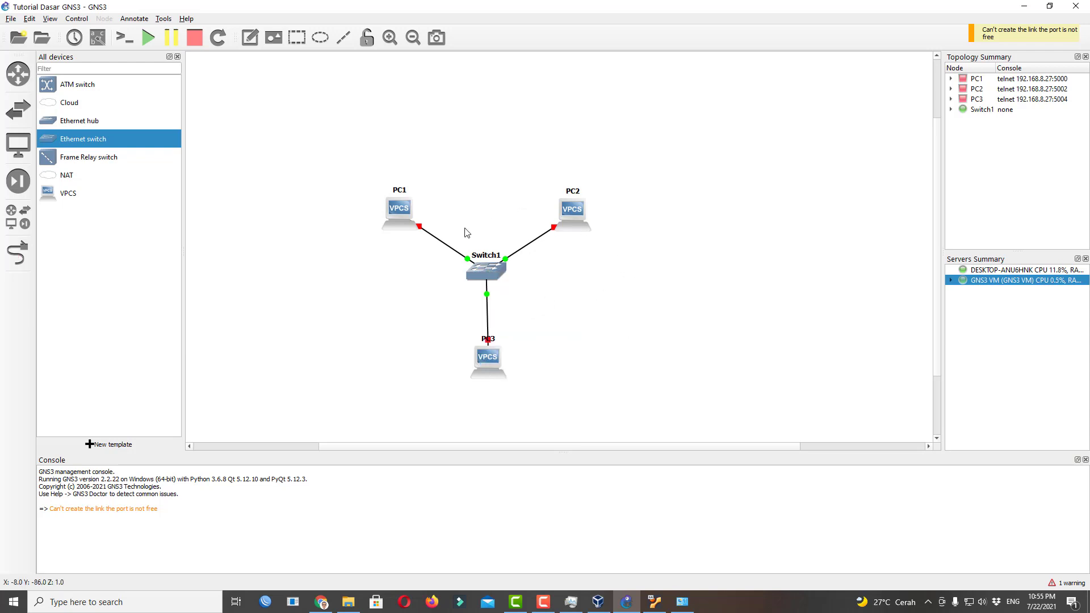
# Start all devices in the topology and nudge PC3 slightly lower beneath Switch1.
pyautogui.click(148, 38)
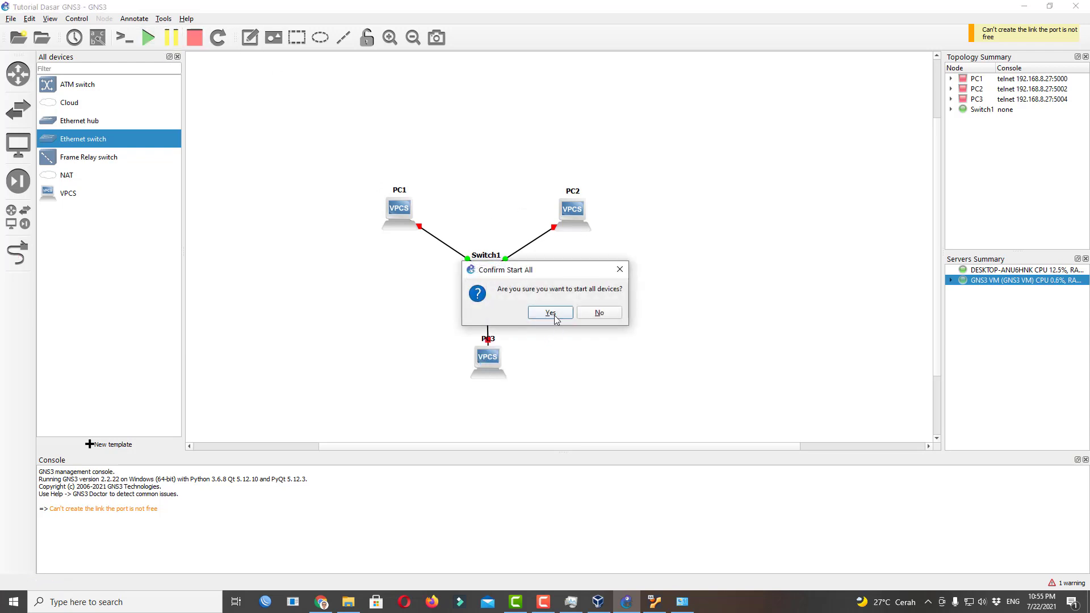
pyautogui.click(550, 313)
pyautogui.moveTo(492, 366); pyautogui.dragTo(490, 369)
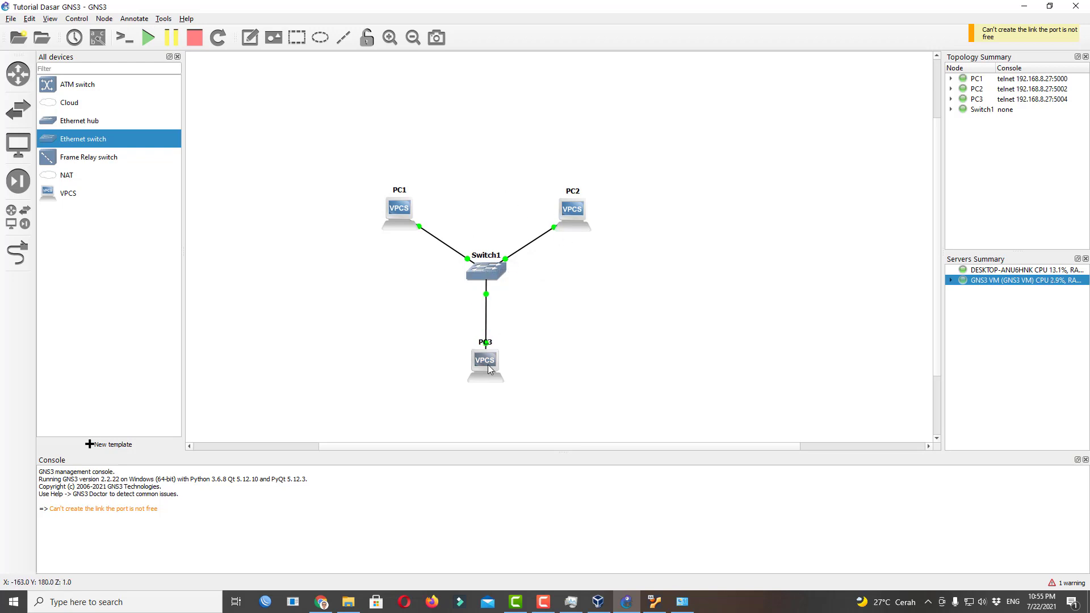
# Add a note reading 10.1.1.1/24 below PC1.
pyautogui.click(248, 39)
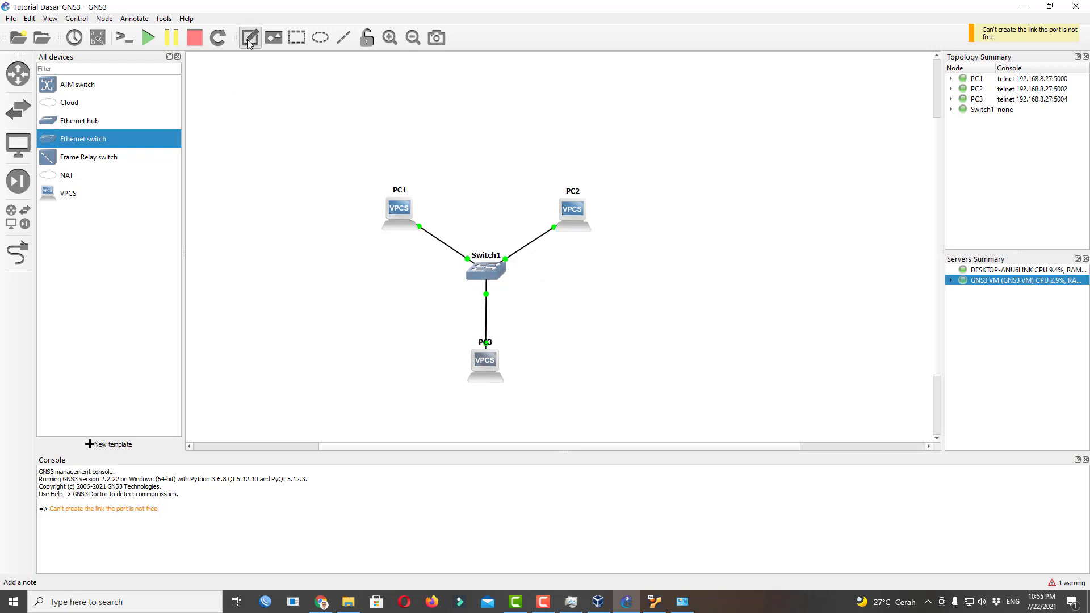
pyautogui.click(372, 245)
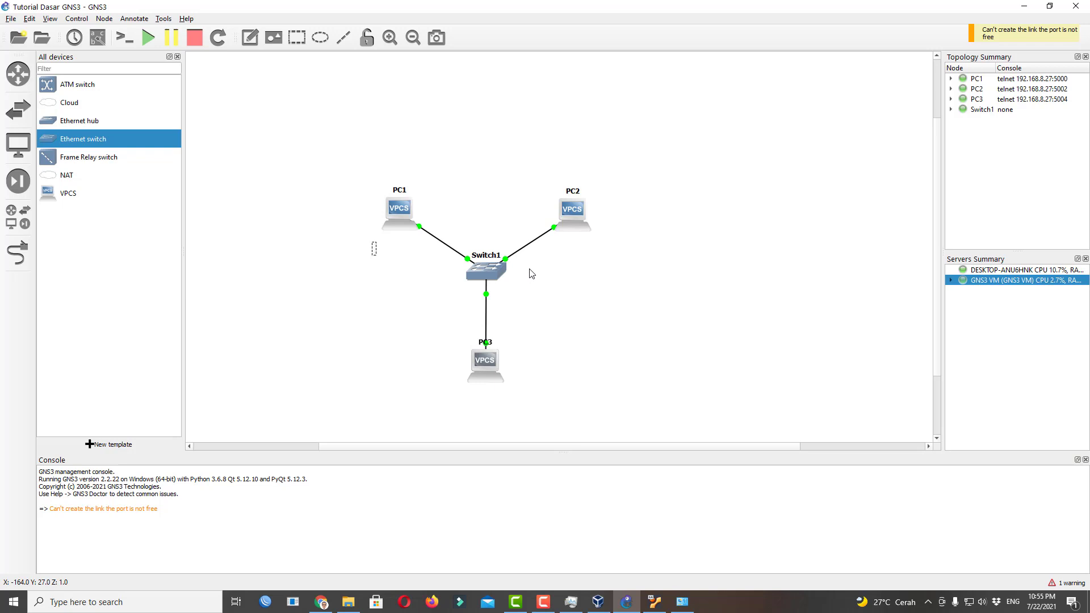
pyautogui.write('10.1.1.1')
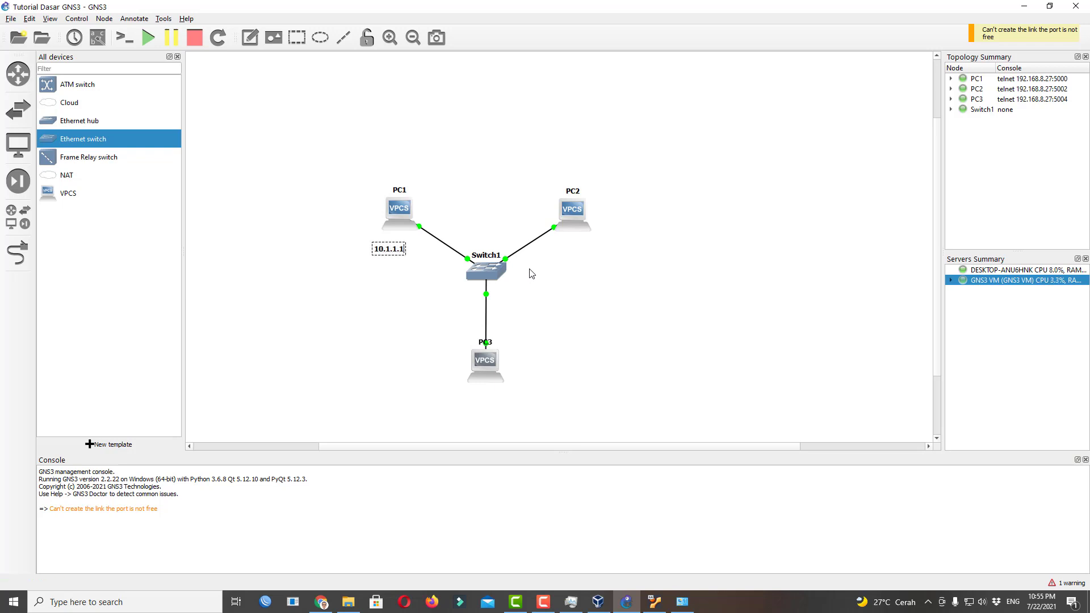
pyautogui.write('/24')
pyautogui.click(430, 298)
# Duplicate PC1's address note, place the copy below PC3 and change its text to 10.1.1.2/24.
pyautogui.rightClick(386, 248)
pyautogui.click(400, 267)
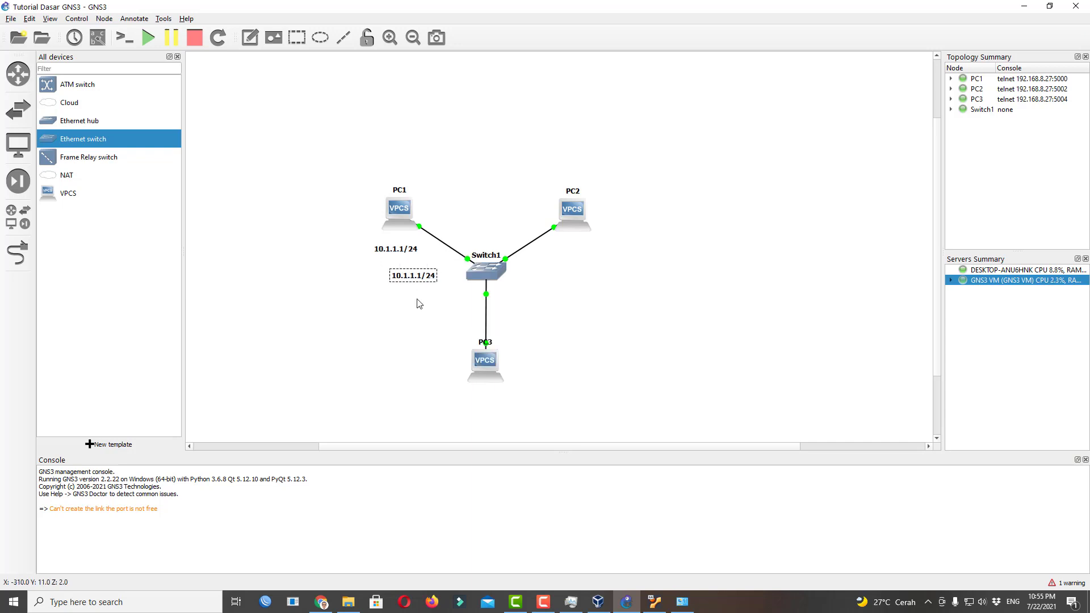
pyautogui.moveTo(412, 282); pyautogui.dragTo(483, 404)
pyautogui.doubleClick(486, 399)
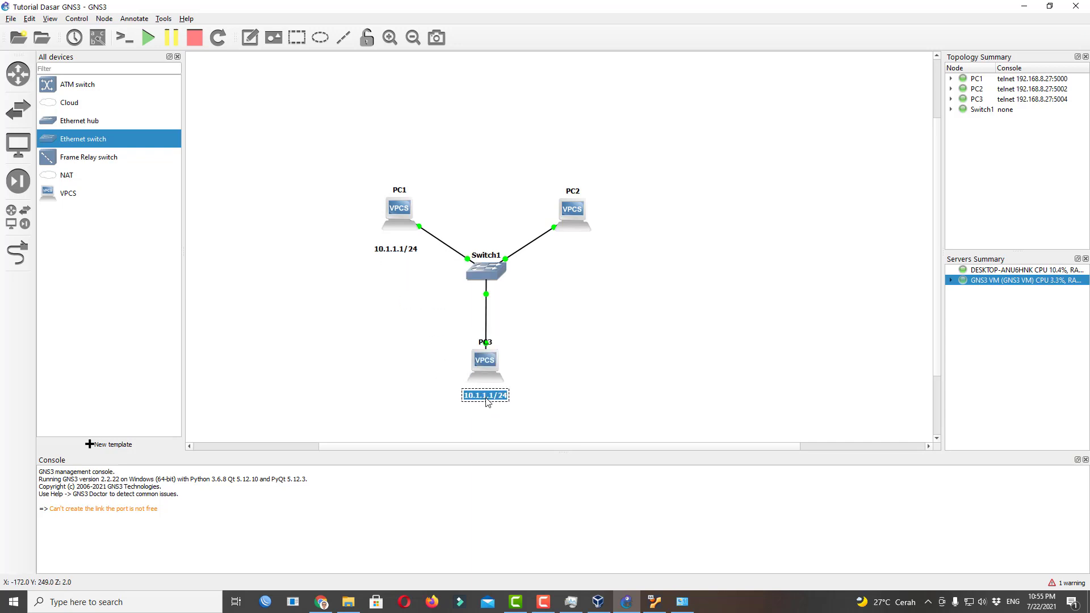
pyautogui.press('End')
pyautogui.press('BackSpace')
pyautogui.write('2')
# Duplicate the address note under PC3 and place the copy, reading 10.1.1.2/24, below PC2.
pyautogui.rightClick(501, 397)
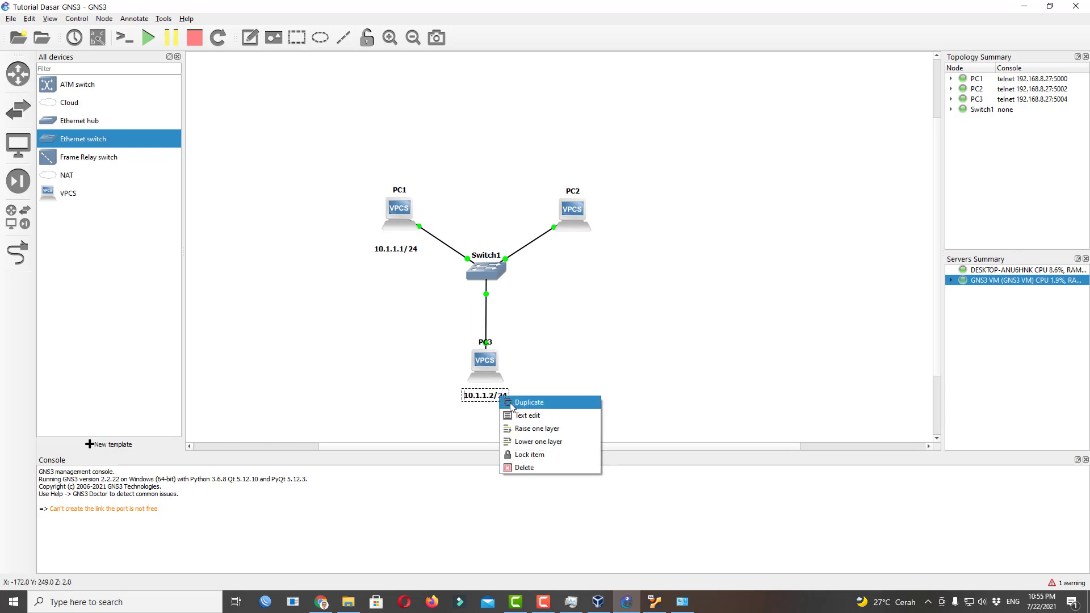
pyautogui.click(511, 403)
pyautogui.moveTo(509, 411); pyautogui.dragTo(588, 253)
pyautogui.doubleClick(588, 253)
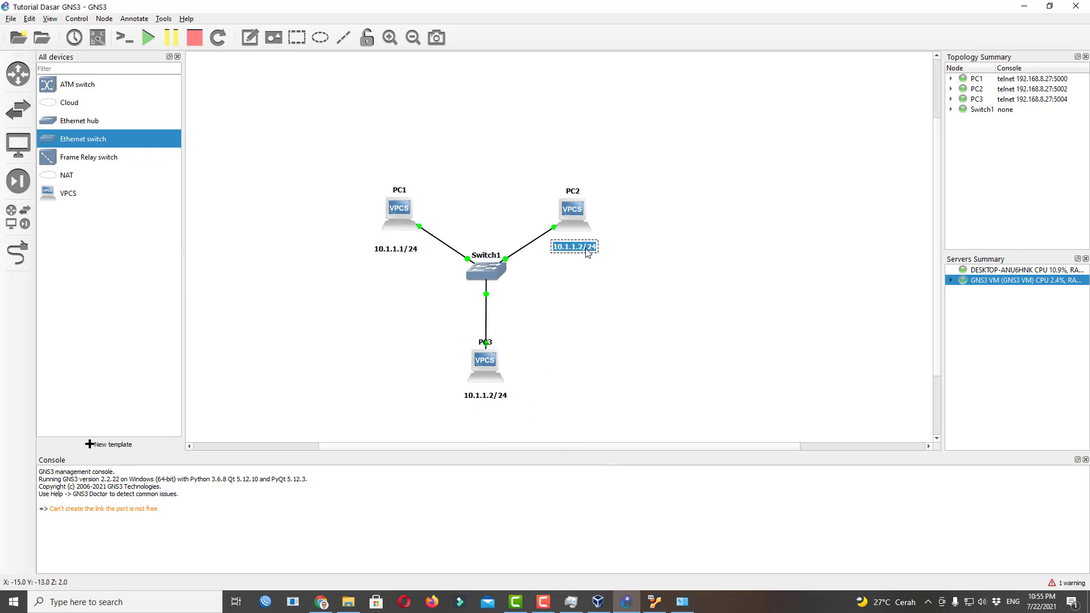
pyautogui.click(580, 252)
pyautogui.press('Right')
pyautogui.press('Right')
pyautogui.press('Right')
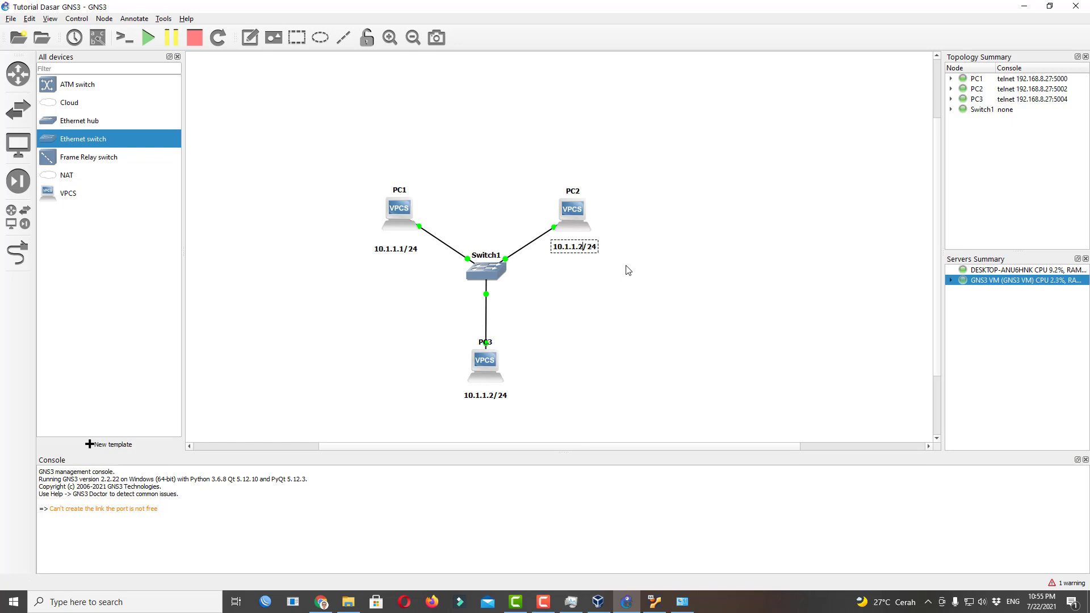
# Change the address note below PC3 to 10.1.1.3/24.
pyautogui.doubleClick(485, 395)
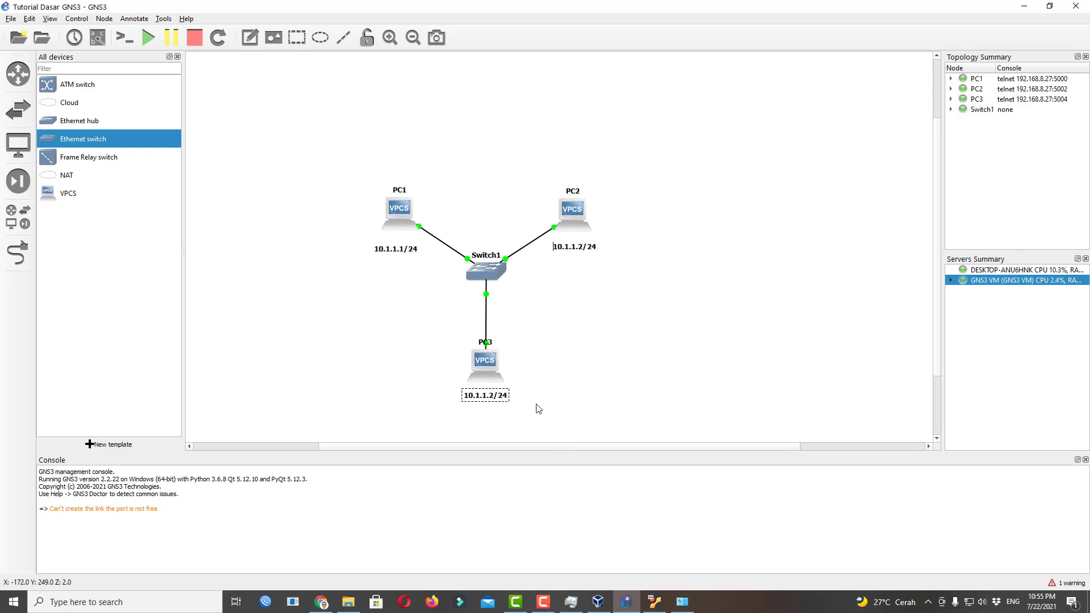
pyautogui.press('BackSpace')
pyautogui.write('3')
pyautogui.click(597, 303)
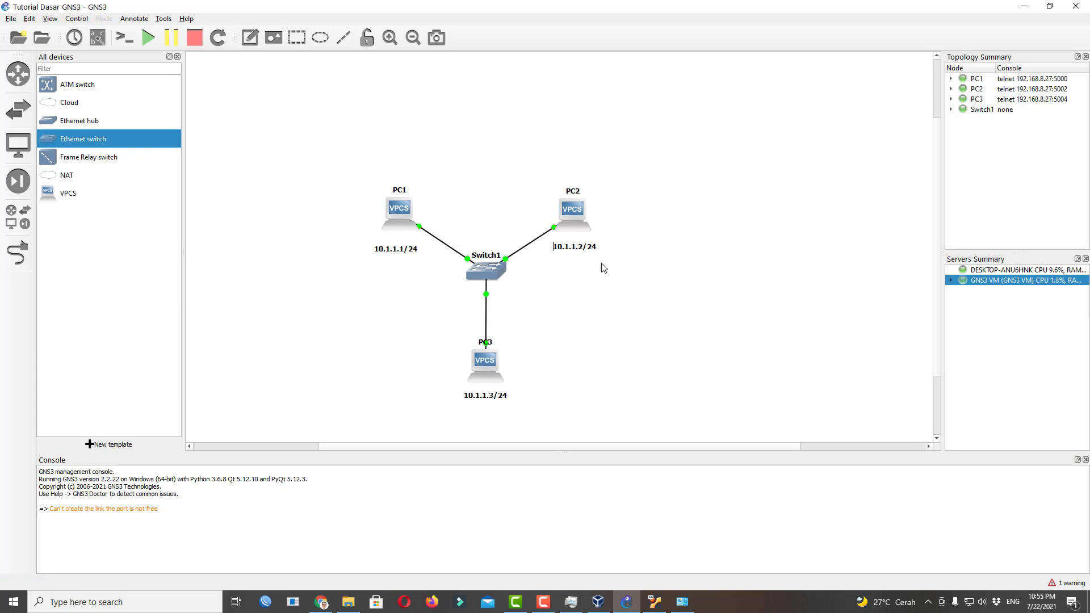
# Open PC1's console and move its window aside so the topology stays in view.
pyautogui.rightClick(404, 208)
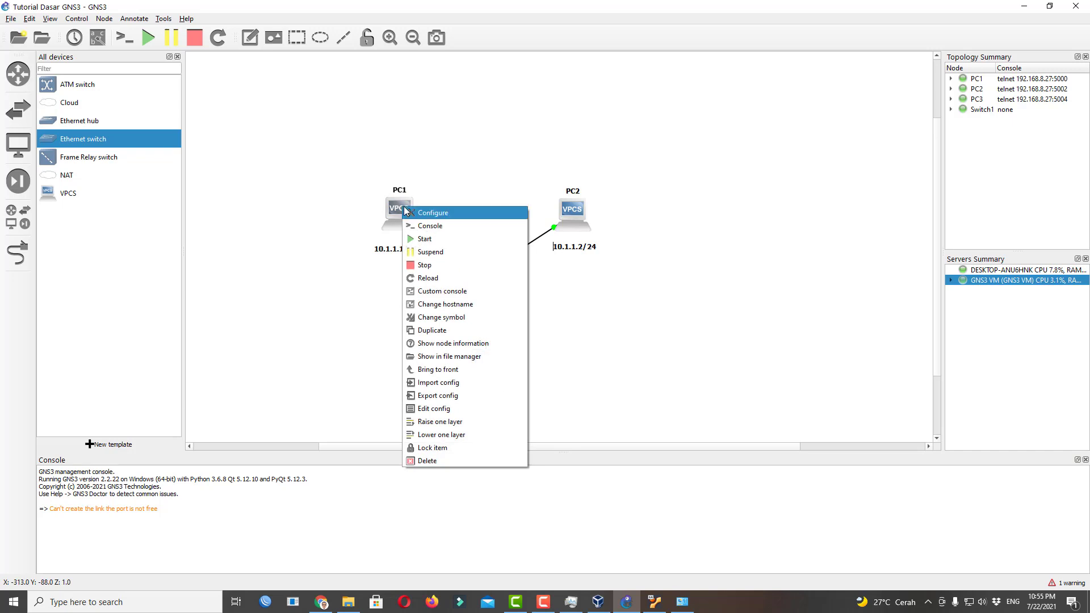
pyautogui.click(419, 226)
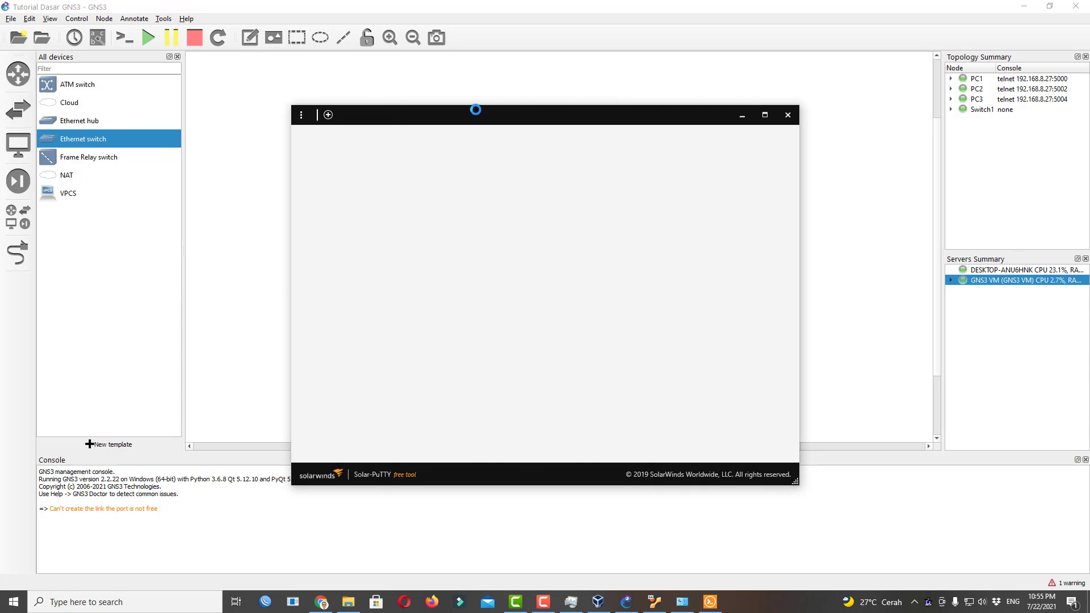
pyautogui.moveTo(471, 116); pyautogui.dragTo(829, 118)
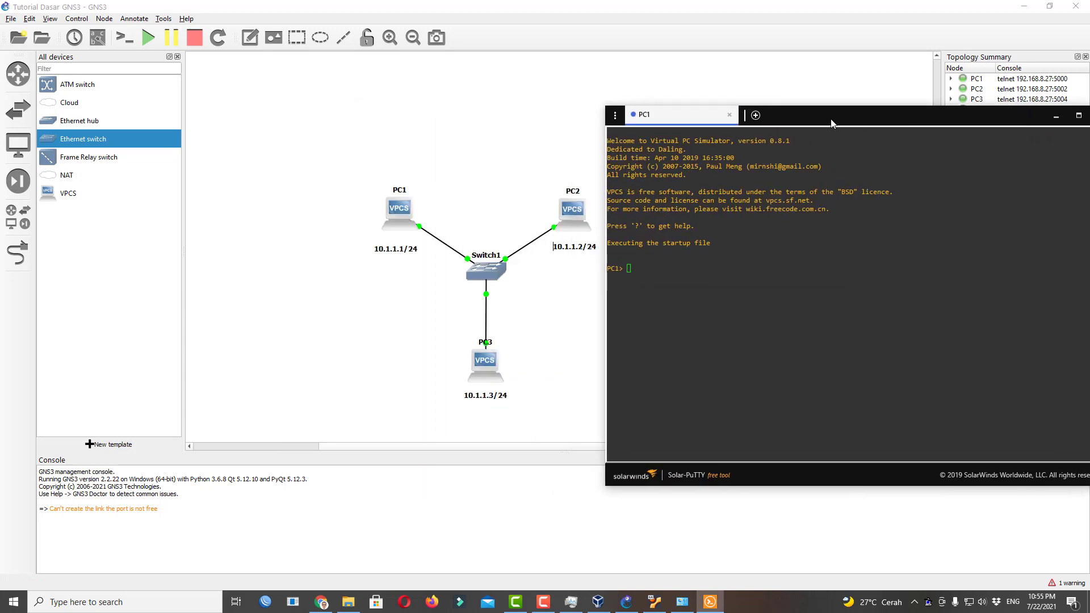
pyautogui.click(671, 301)
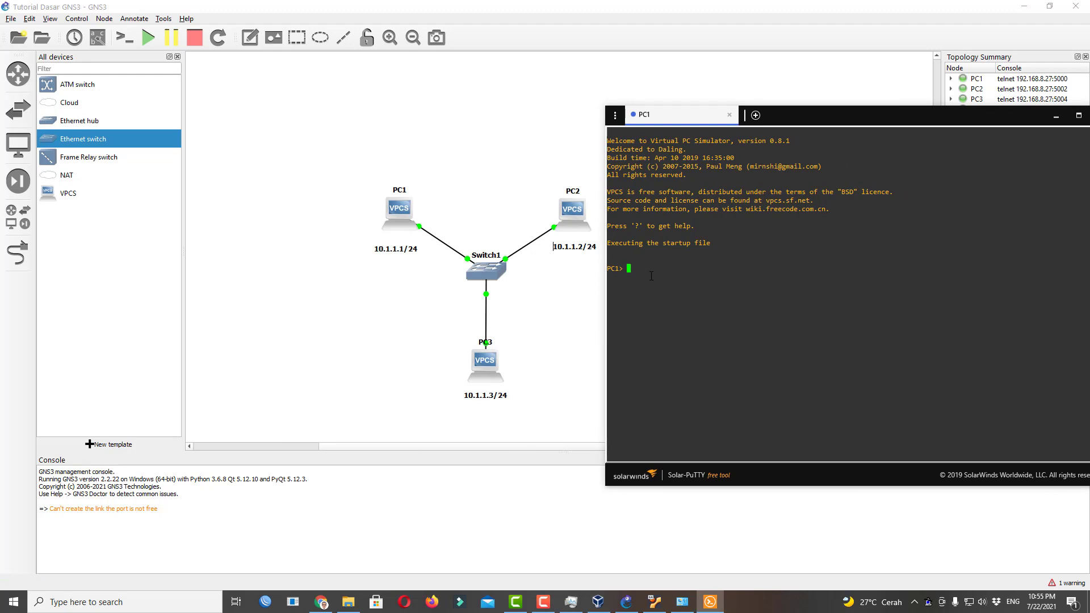
# Assign 10.1.1.1/24 to PC1 and check the address with show ip.
pyautogui.write('ip 10.1.1.1/24')
pyautogui.press('Return')
pyautogui.write('show ip')
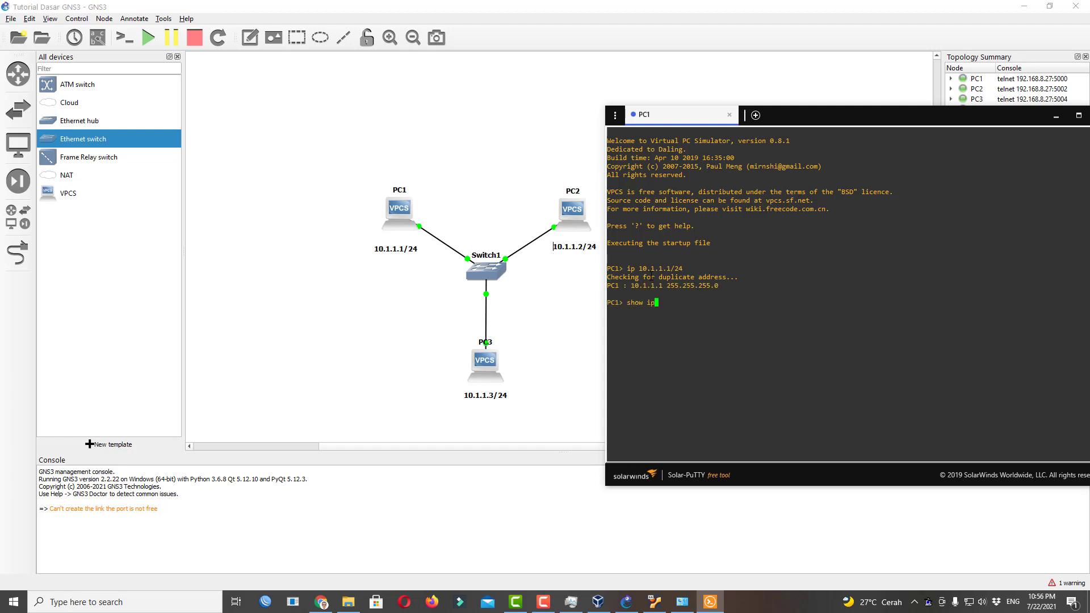
pyautogui.press('Return')
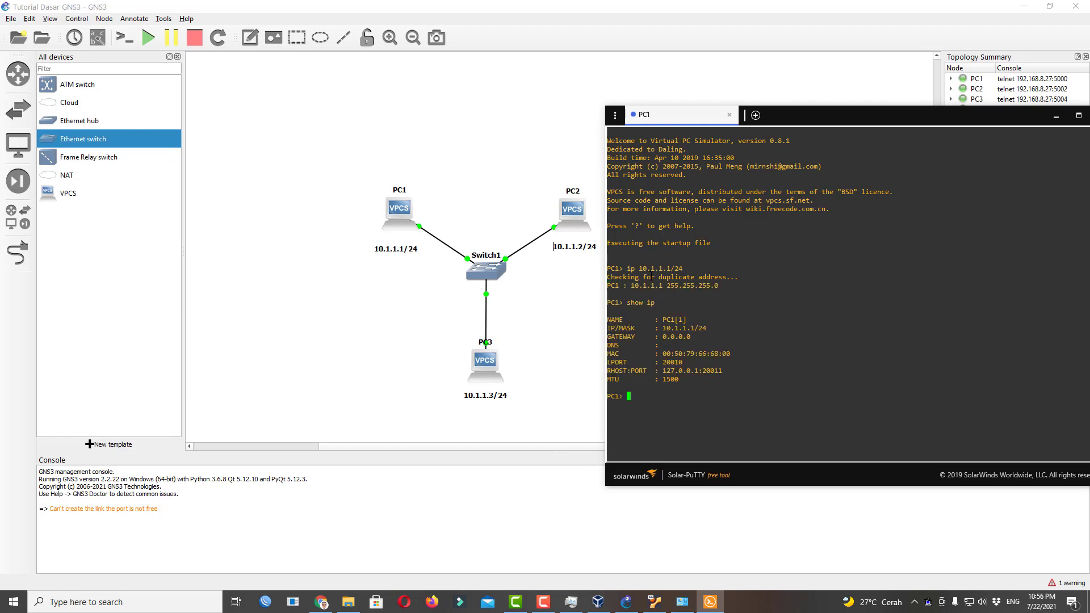
pyautogui.moveTo(663, 328); pyautogui.dragTo(708, 331)
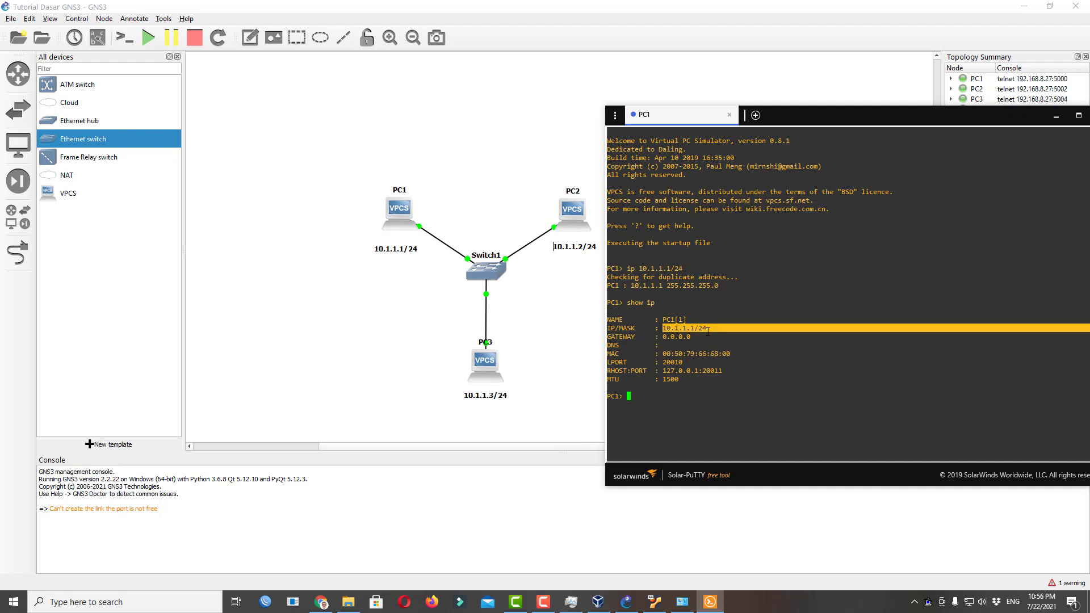
# Open PC2's console and assign it the address 10.1.1.2/24.
pyautogui.rightClick(490, 359)
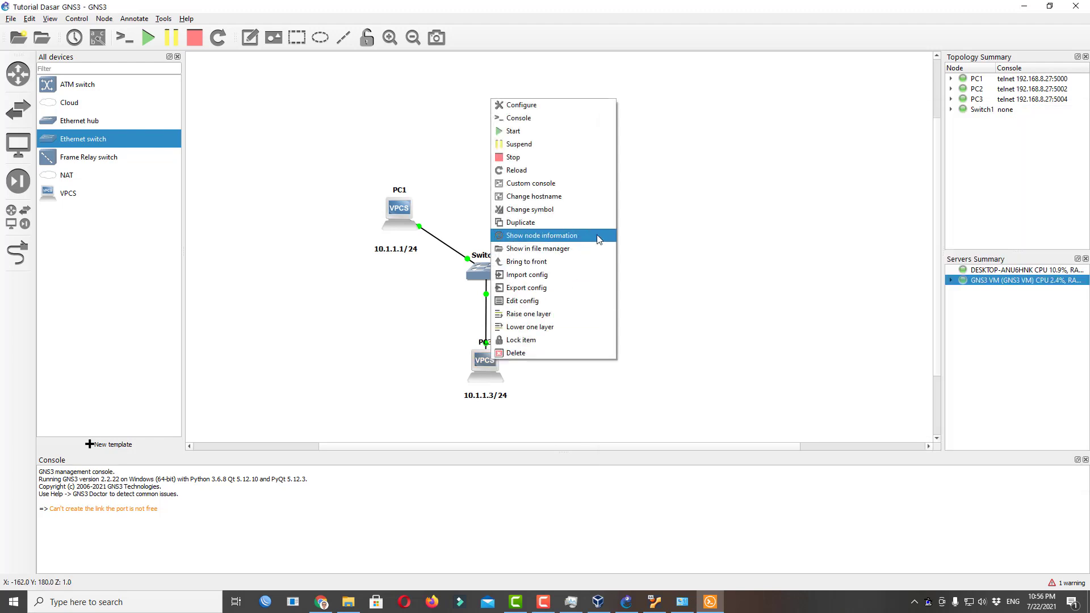
pyautogui.click(675, 239)
pyautogui.rightClick(572, 210)
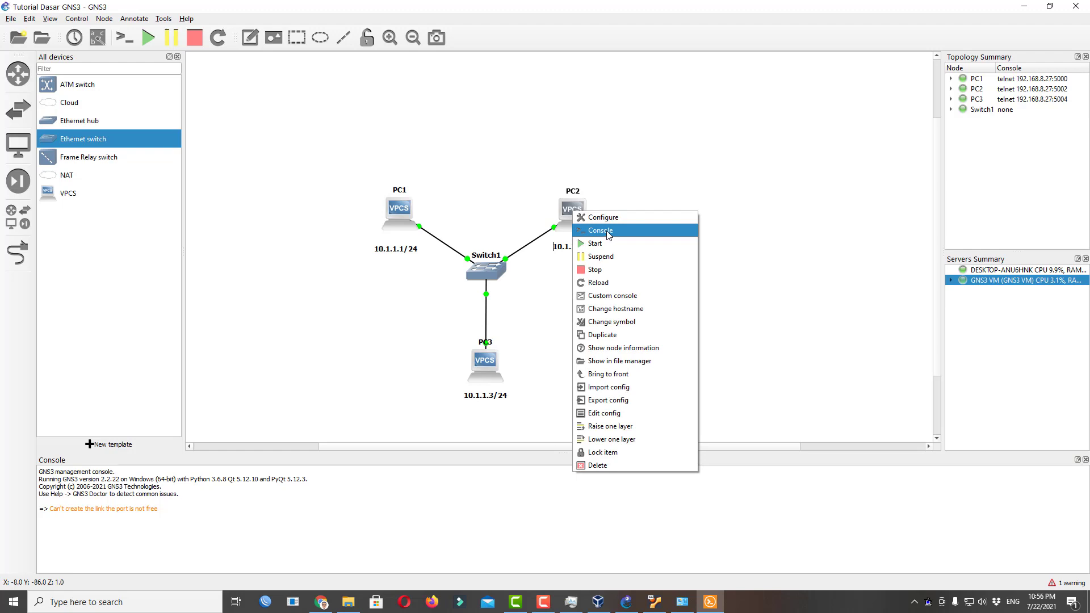
pyautogui.click(609, 231)
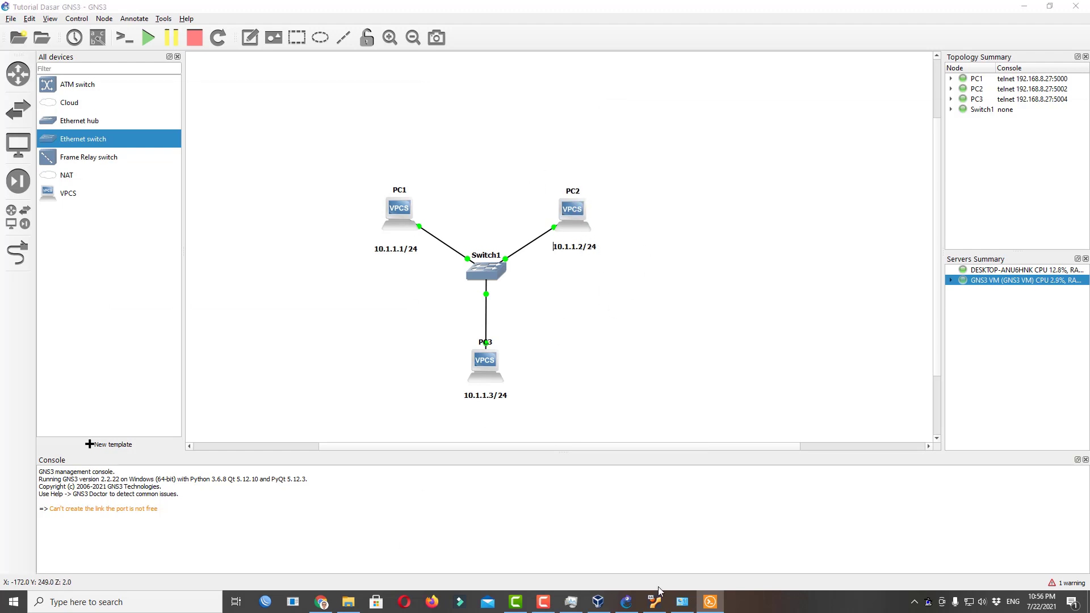
pyautogui.click(710, 602)
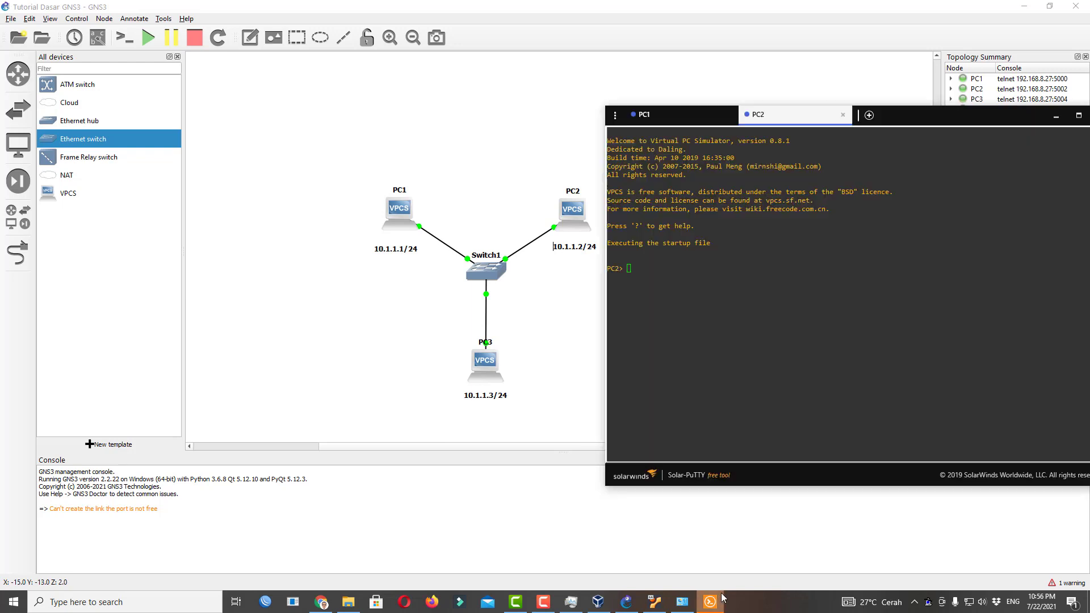
pyautogui.click(667, 274)
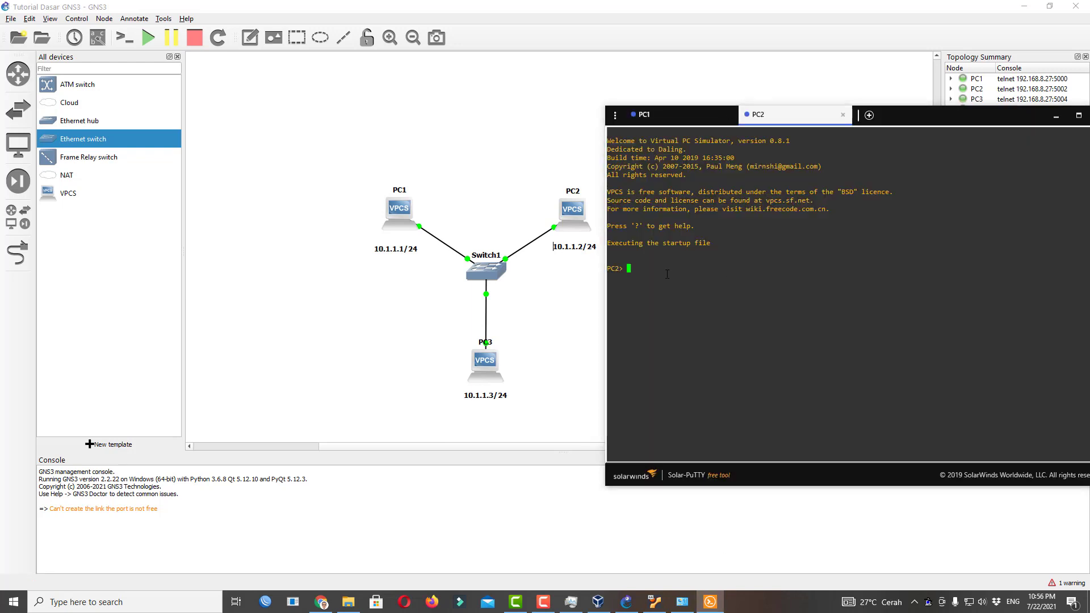
pyautogui.write('ip 10.1.1.2/24')
pyautogui.press('Return')
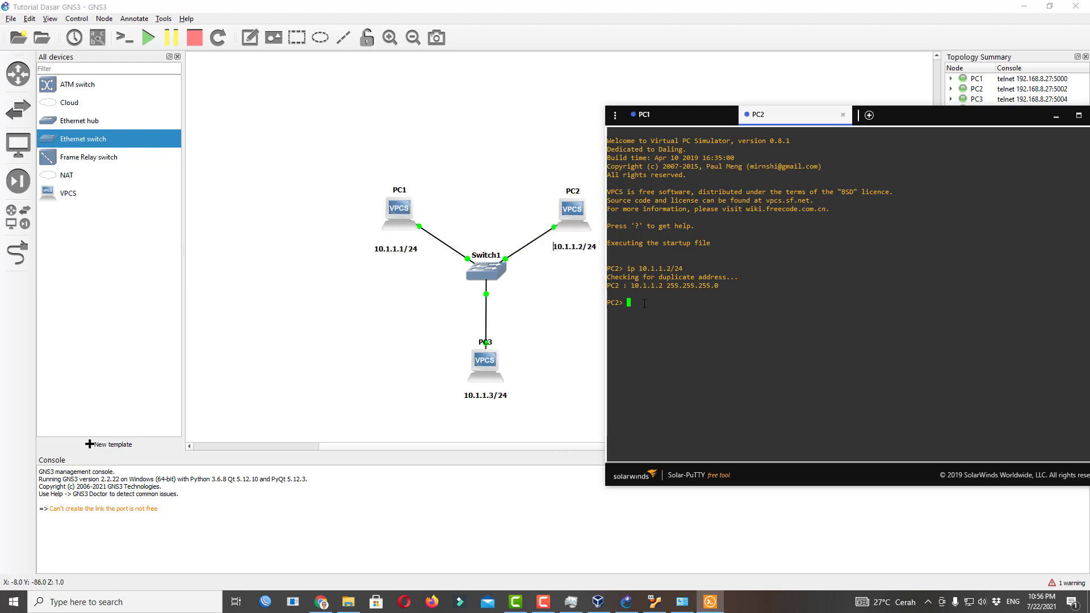
# Ping PC1 at 10.1.1.1 from PC2 and stop the ping after a few replies.
pyautogui.write('ping 10.1.1.1')
pyautogui.press('Return')
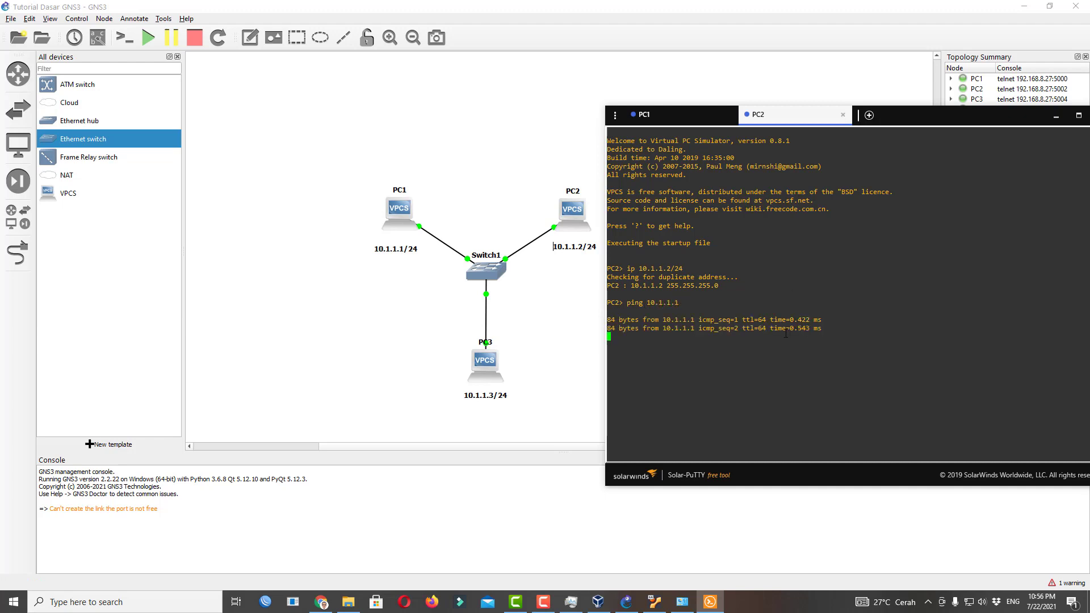
pyautogui.hotkey('ctrl', 'c')
# Ping PC3 at 10.1.1.3 from PC2, then minimize the console window.
pyautogui.press('Up')
pyautogui.press('BackSpace')
pyautogui.write('3')
pyautogui.press('Return')
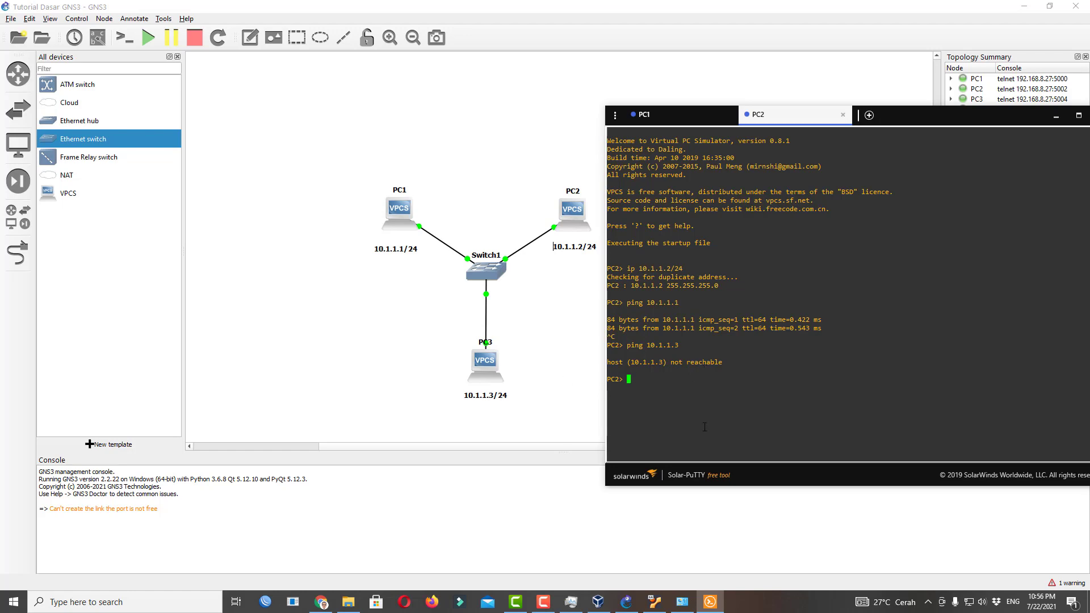
pyautogui.moveTo(959, 120); pyautogui.dragTo(677, 150)
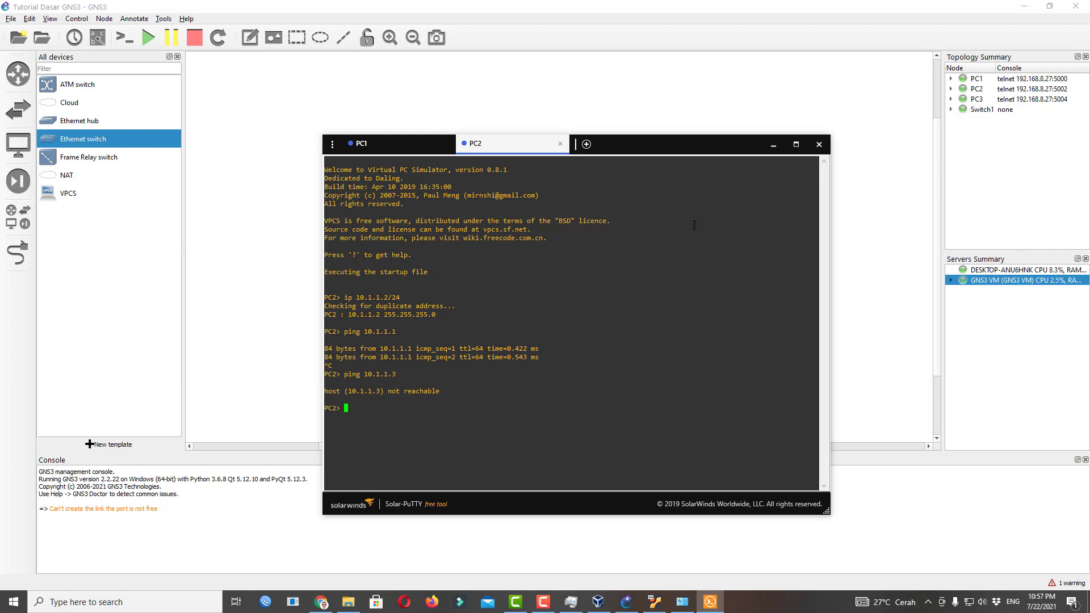
pyautogui.click(771, 146)
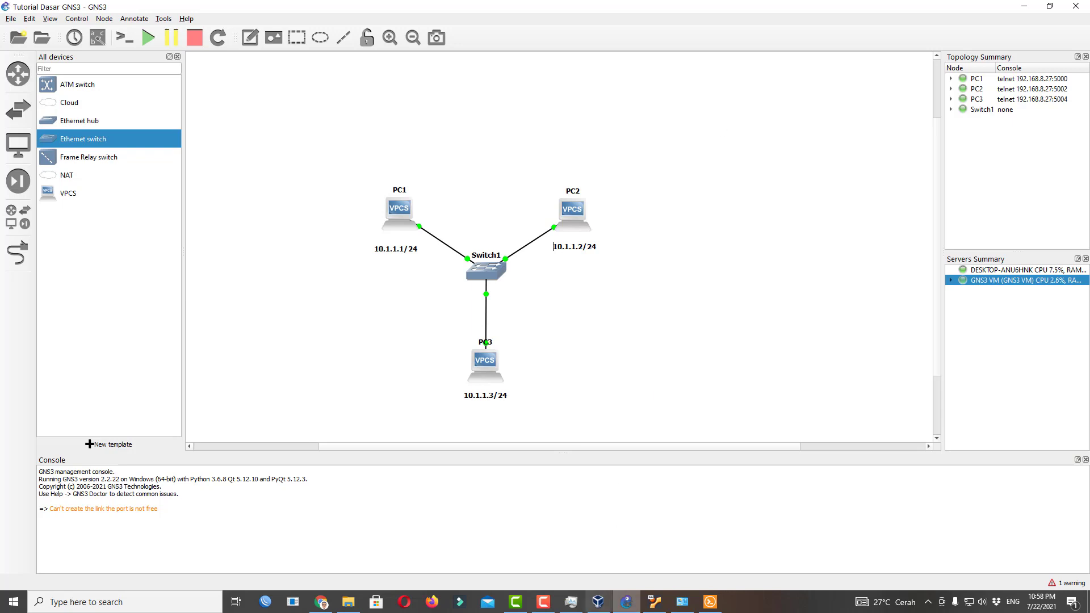
pyautogui.moveTo(550, 606)
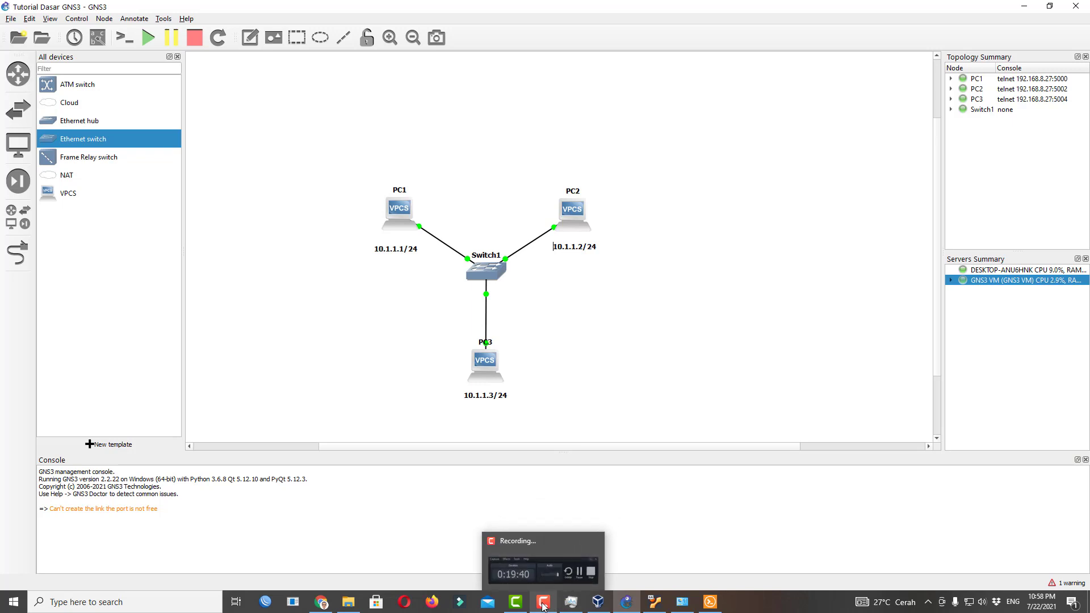
pyautogui.click(547, 565)
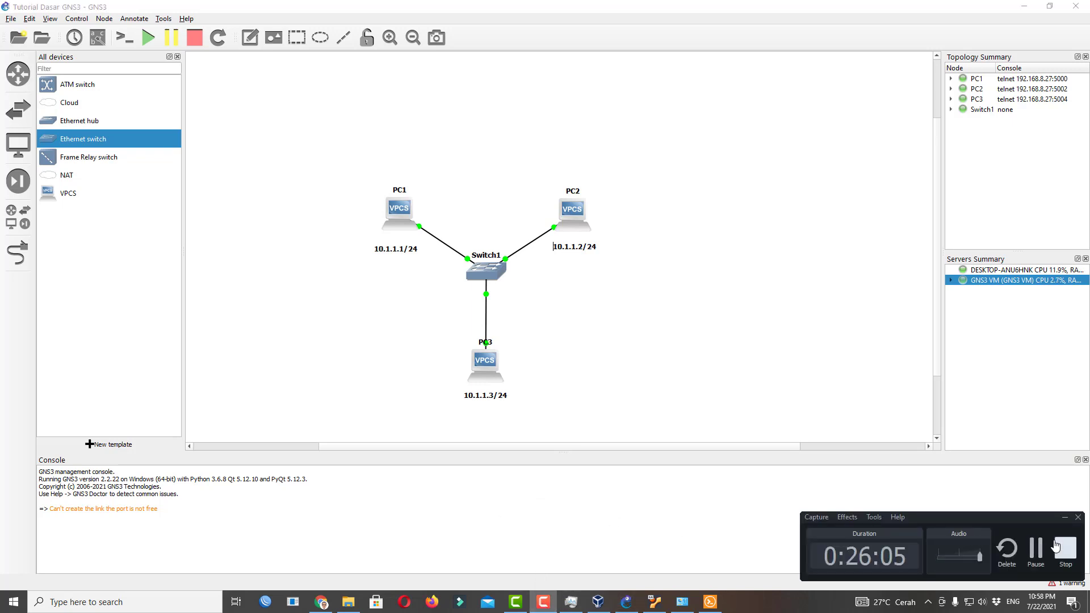